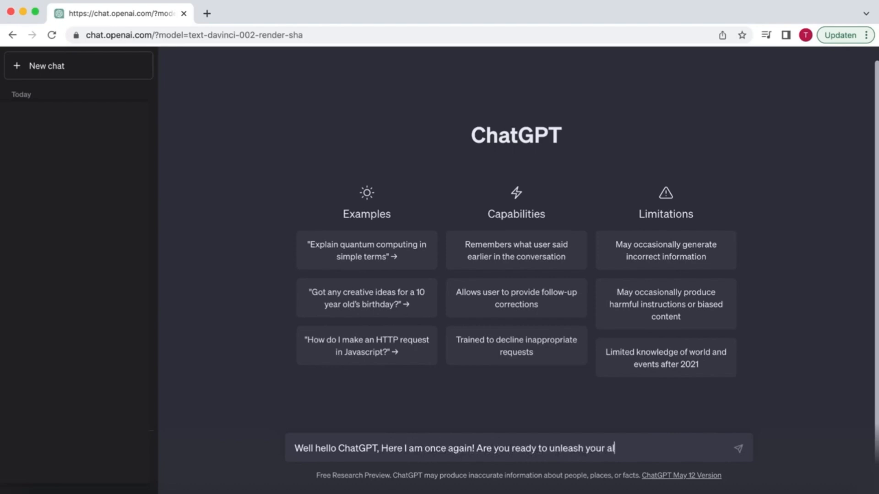
- Ask ChatGPT whether it is ready to unleash its algorithmic comedy on request, and reply "Alright let's dive in!"
text(on my request?)
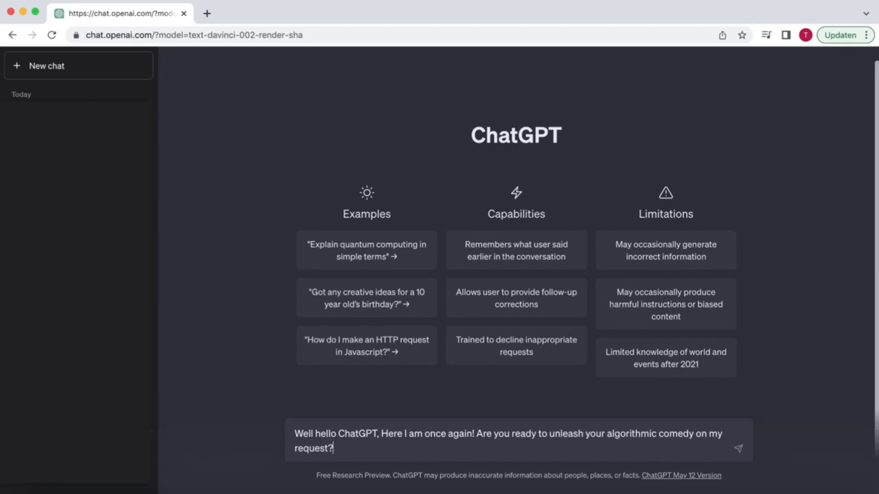
key(Return)
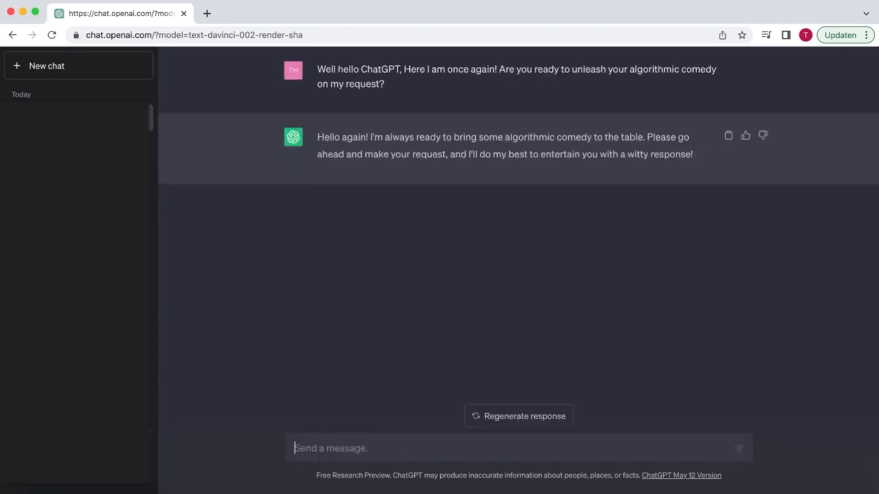
text(Alright let's dive in!)
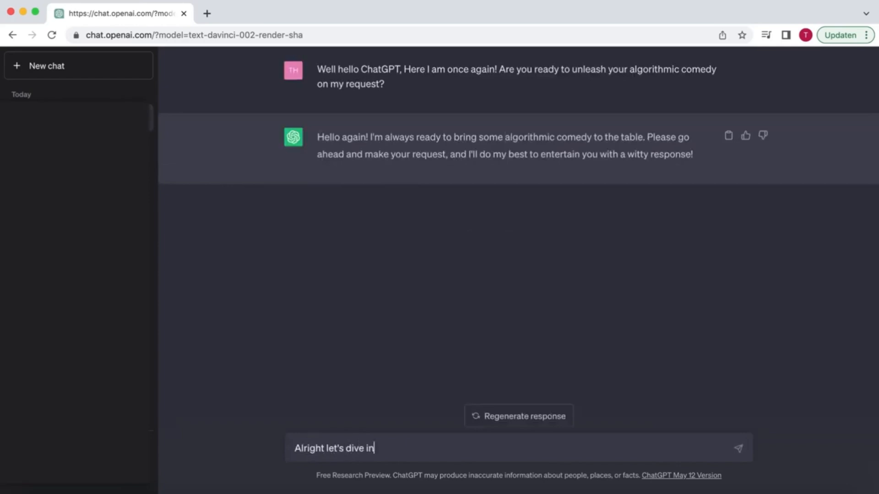
key(Return)
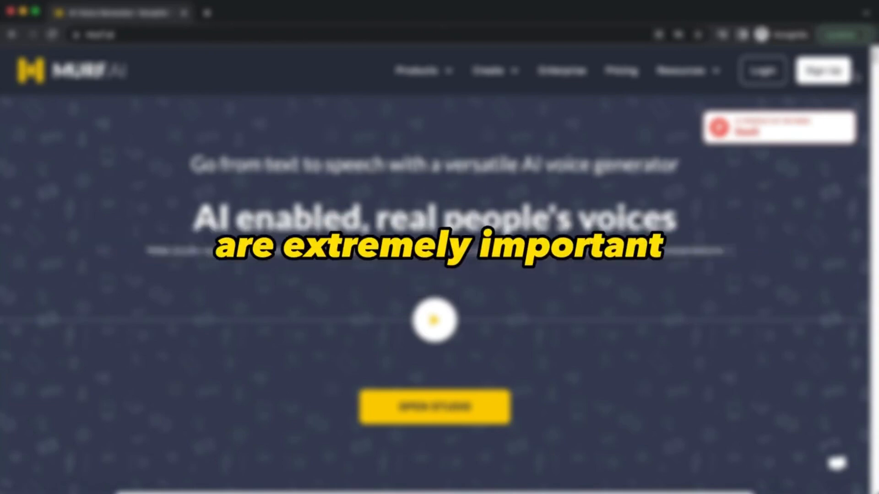
scroll(850, 126, down, 6)
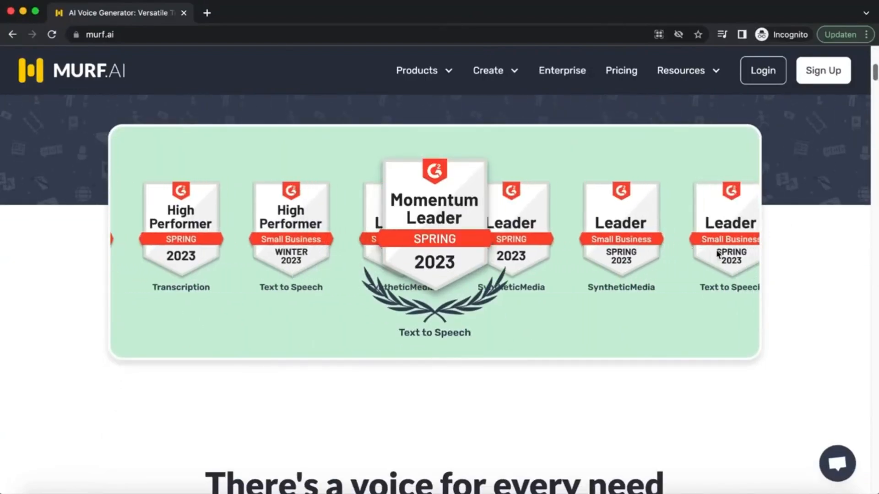
drag(874, 73, 874, 156)
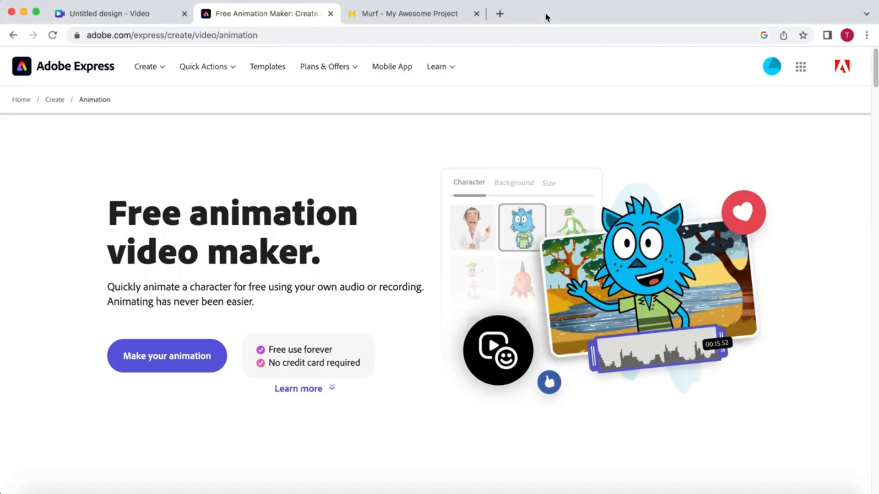
- Start a new animation from audio in Adobe Express and select the Leonard character after trying Rookie
click(115, 349)
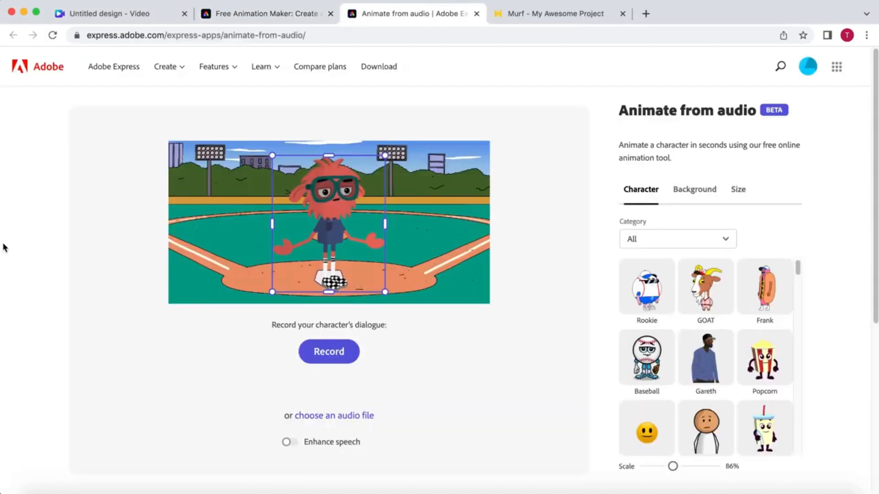
click(646, 286)
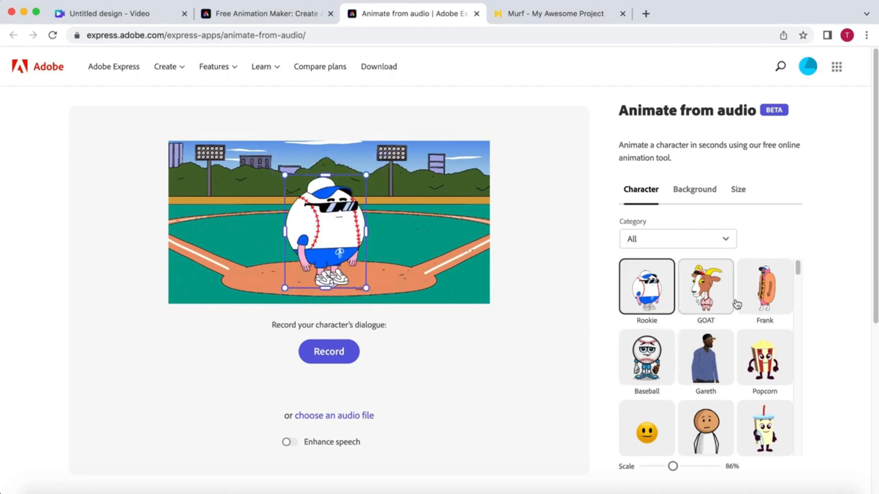
click(773, 348)
drag(798, 273, 798, 281)
scroll(798, 281, down, 5)
click(706, 339)
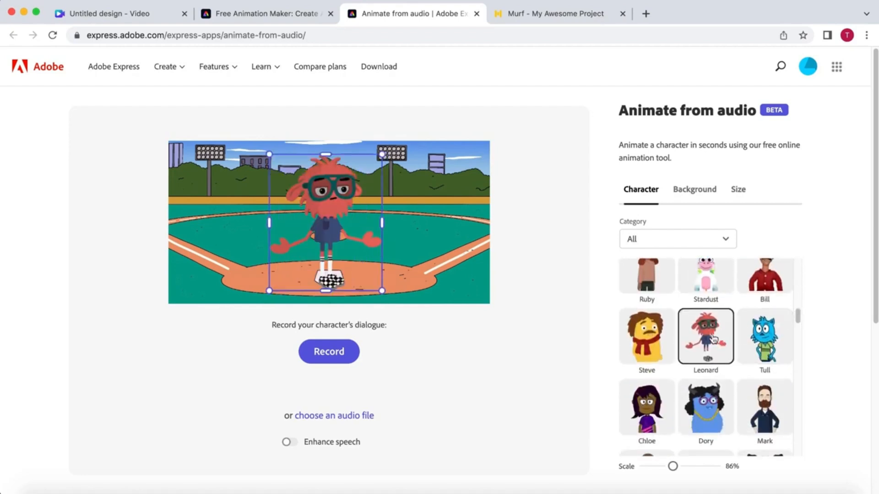
- Try out other backgrounds behind Leonard, including the yellow and orange pattern
click(691, 192)
click(706, 295)
click(764, 366)
- Try the 9:16 Story/Reels output size for Instagram, then return to Landscape 1200 x 608
click(738, 189)
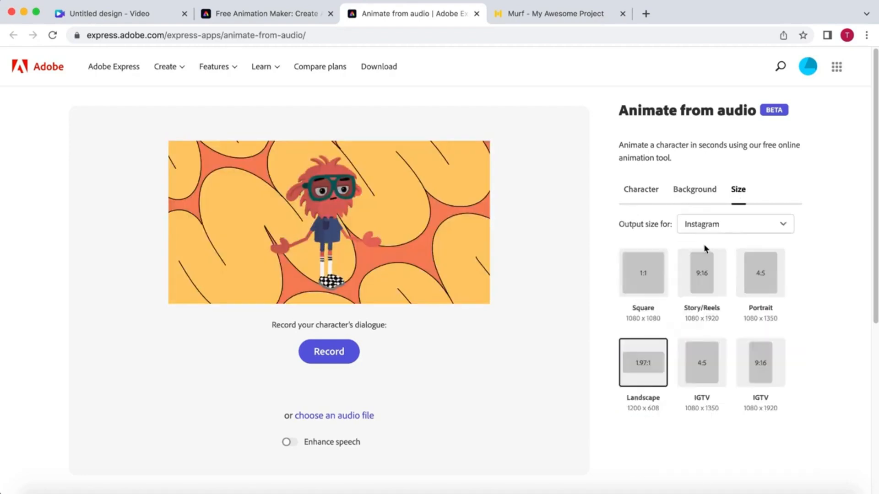
click(701, 273)
click(751, 363)
click(646, 291)
click(690, 286)
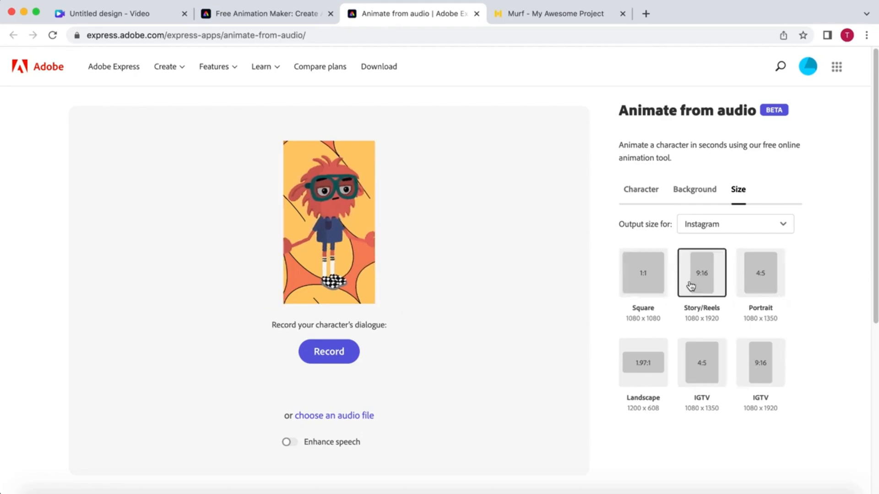
click(643, 362)
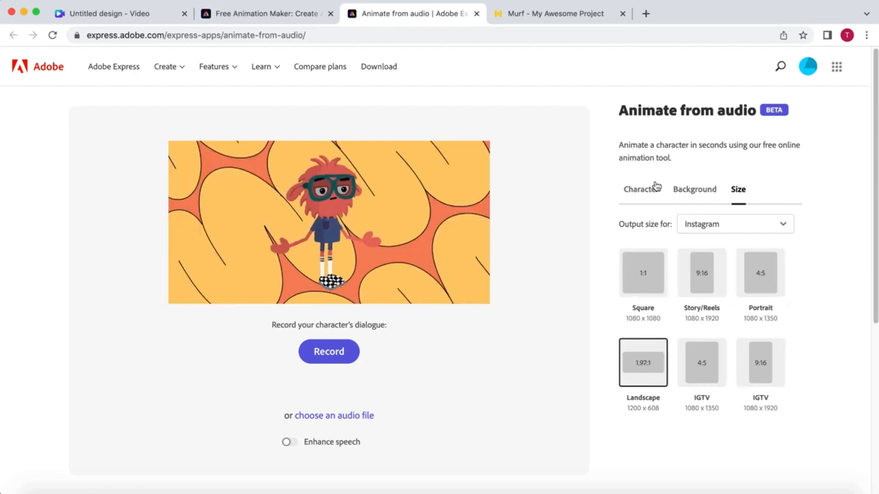
- Set the animation's background to the green custom color #00FA4B
click(695, 190)
scroll(778, 284, down, 5)
scroll(777, 321, down, 10)
click(646, 360)
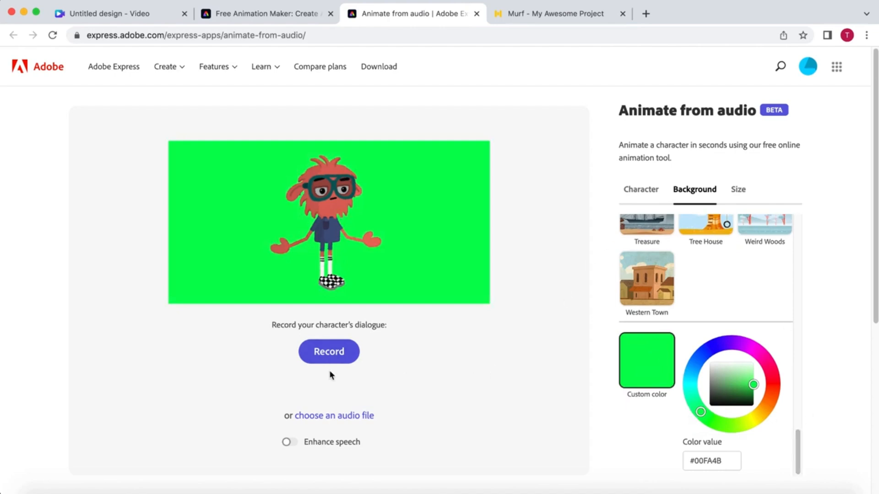
- Animate Leonard from an audio file, and play and download the resulting video
click(333, 416)
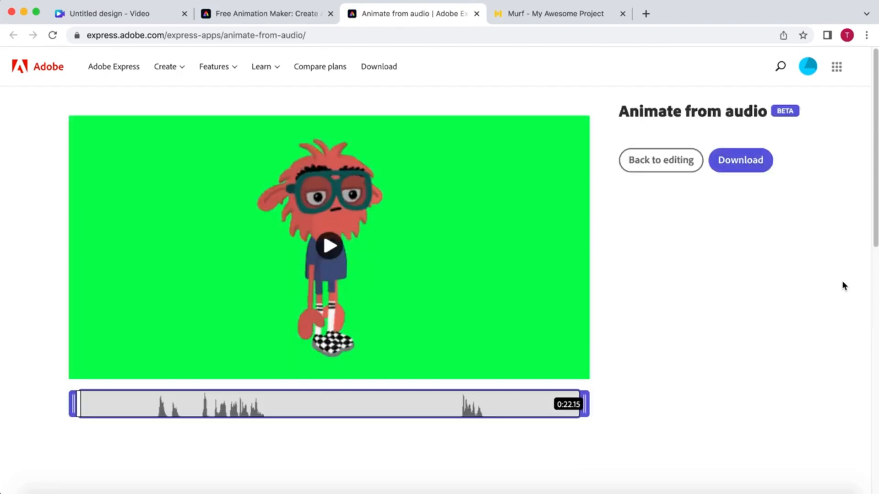
click(328, 246)
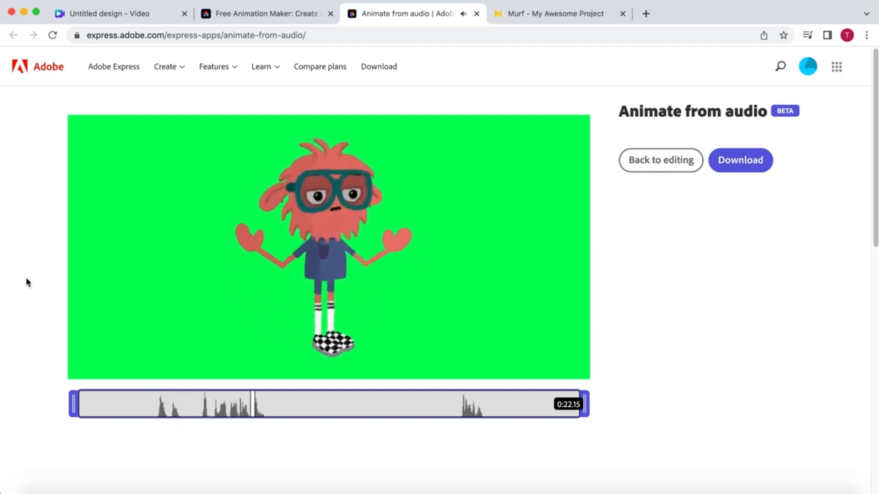
click(738, 162)
click(545, 98)
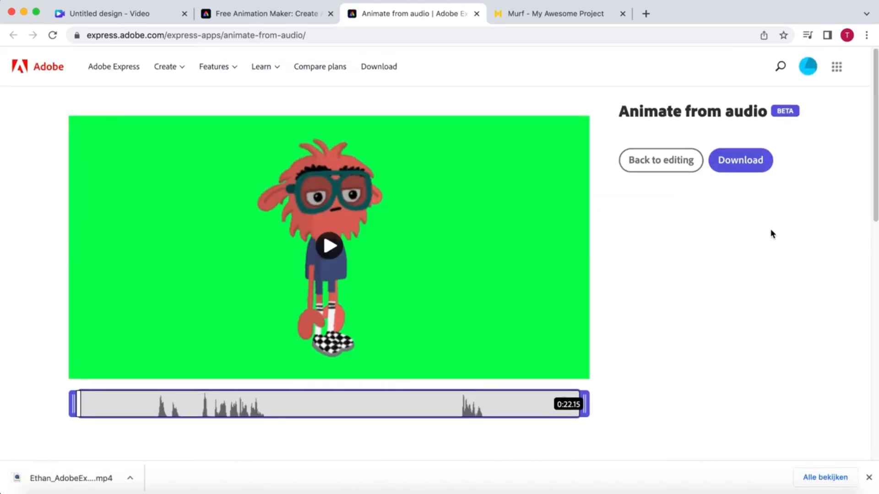
- Return to editing, replace the audio for the Mark character and download the second animation
click(659, 160)
click(868, 477)
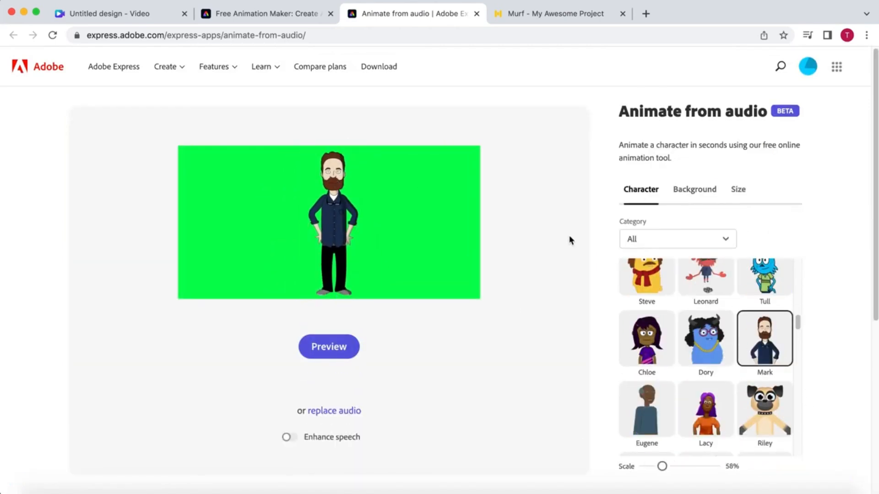
click(343, 411)
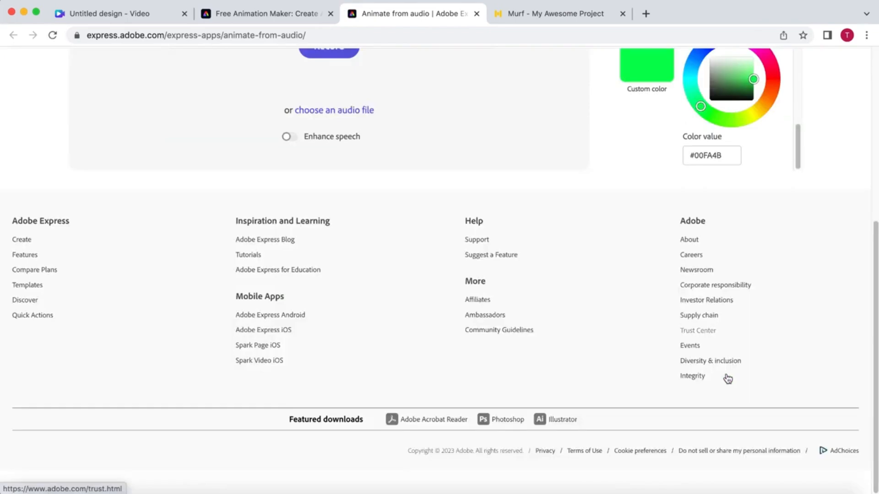
scroll(728, 378, up, 15)
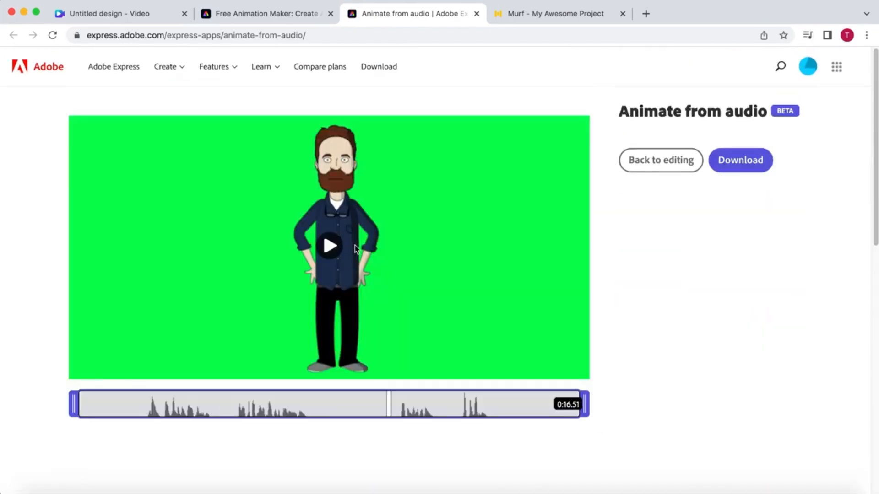
click(737, 163)
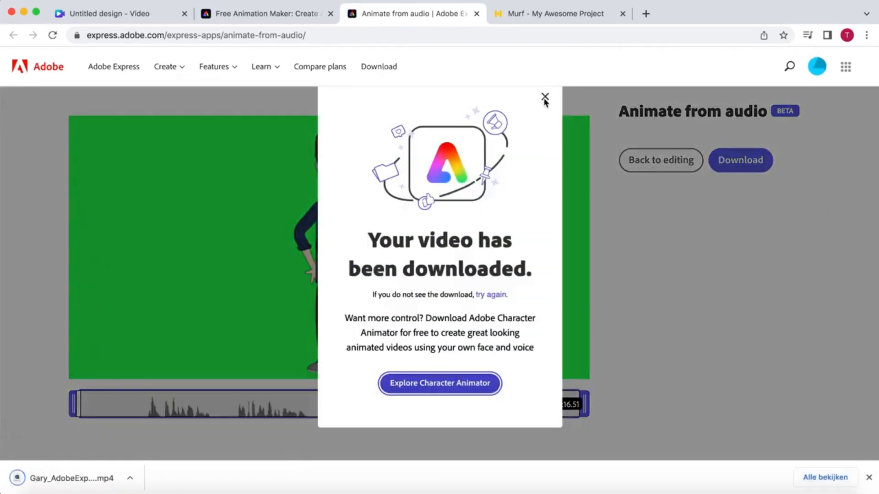
click(544, 97)
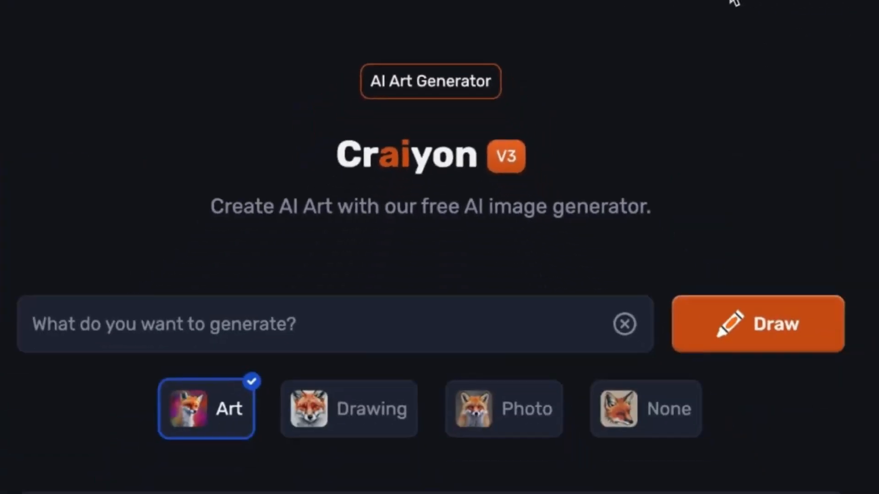
- Switch to Craiyon and generate art from the prompt "Cute hedgehog with big eyes seen from the side green background"
click(224, 324)
text(Cute)
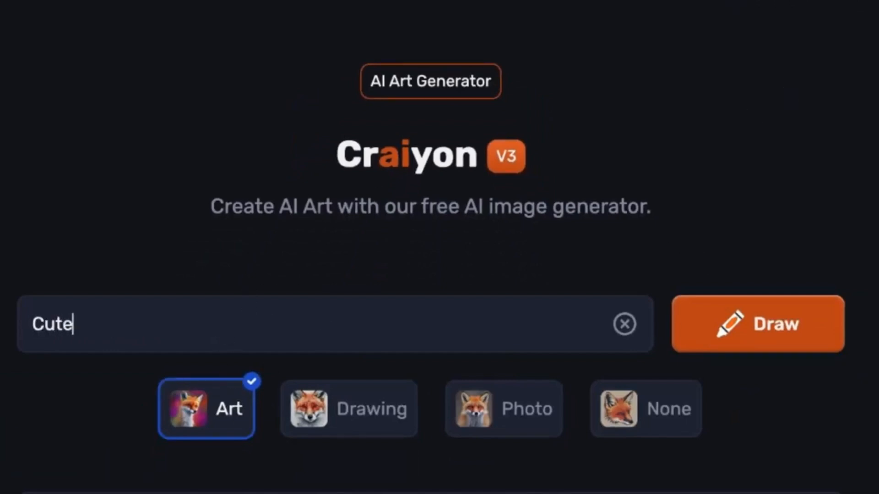
text( hedgehog with bi)
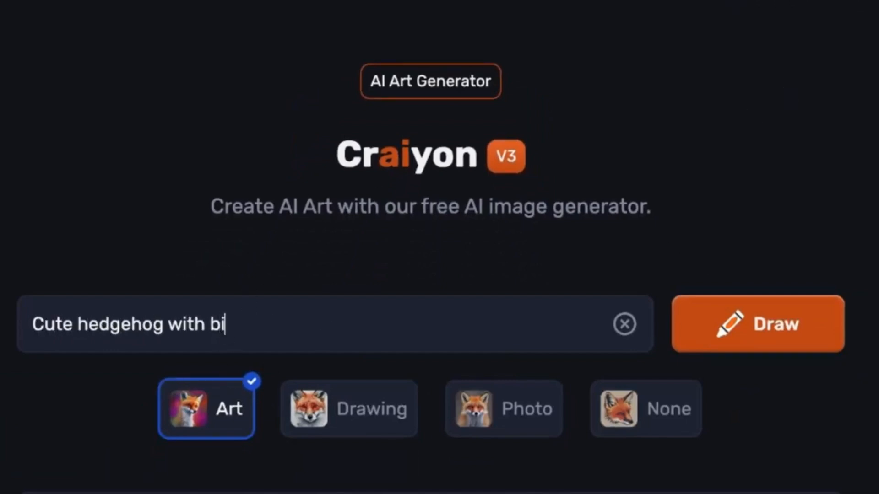
text(g eyes seen from the side)
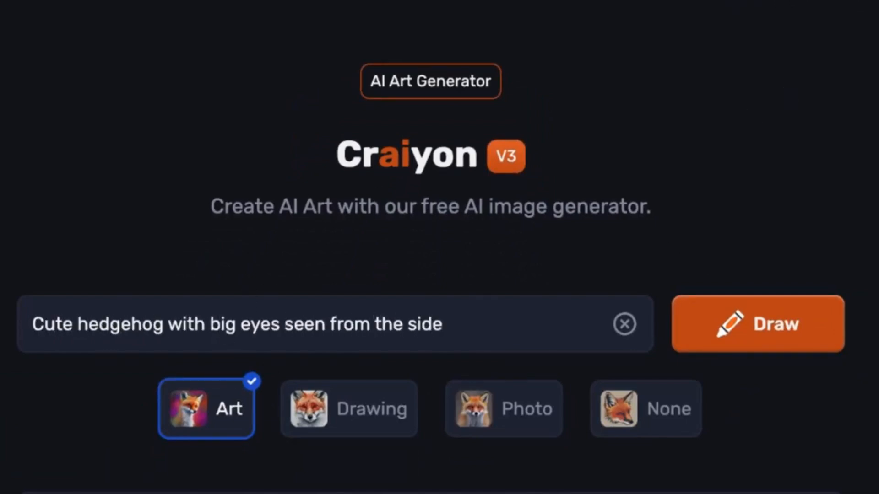
text( green background)
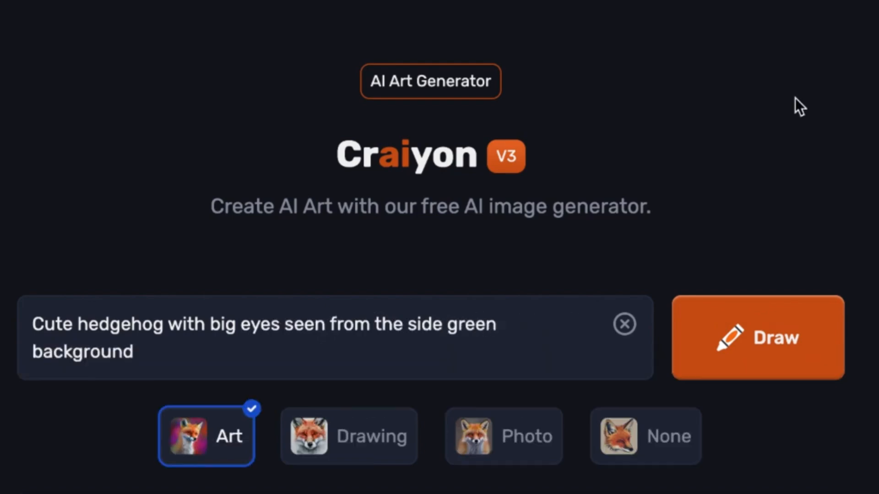
click(792, 355)
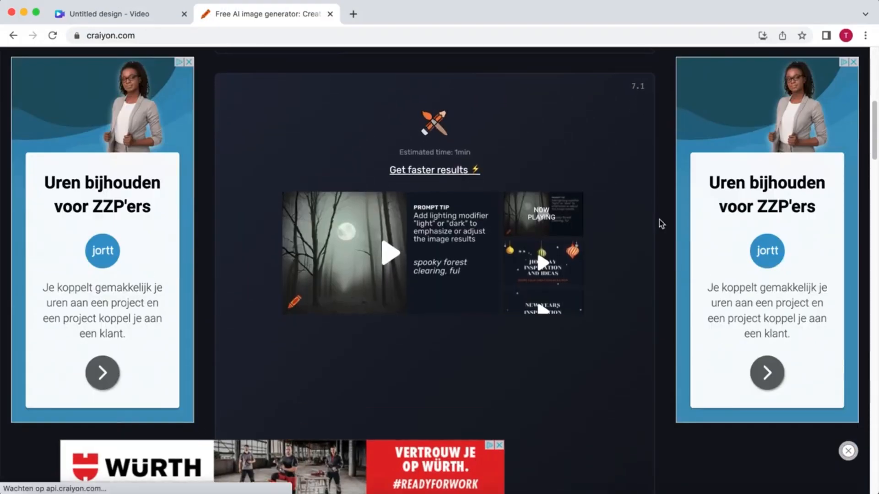
- Open the first generated hedgehog image at full size and upscale it
click(848, 451)
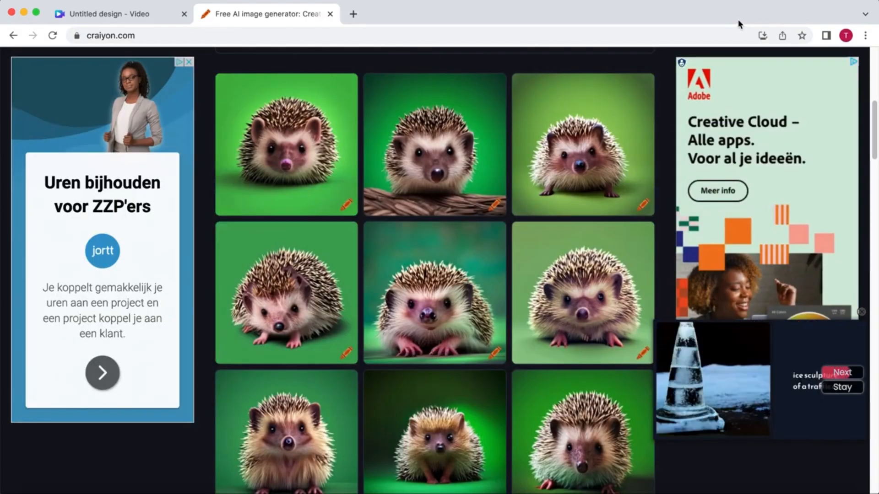
scroll(198, 89, down, 3)
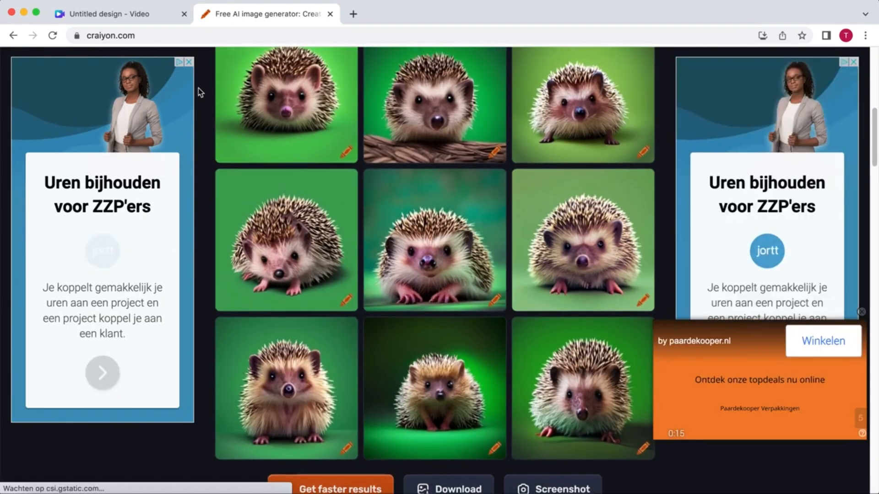
click(260, 102)
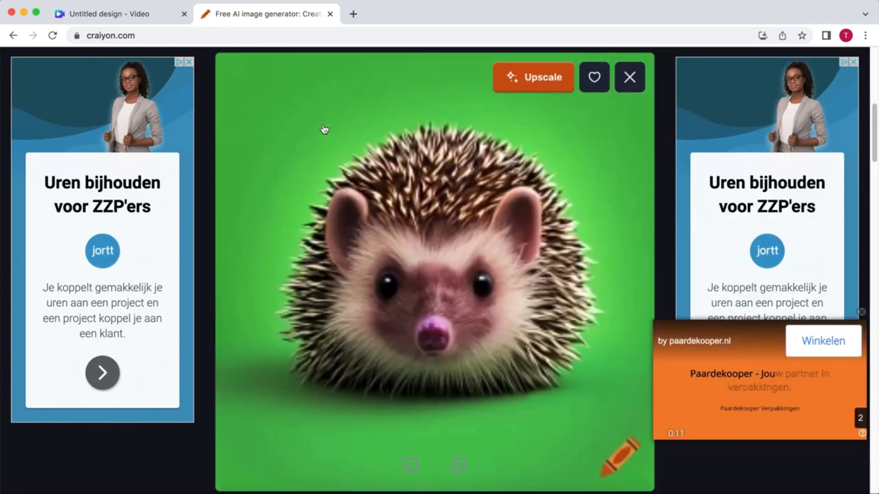
click(532, 81)
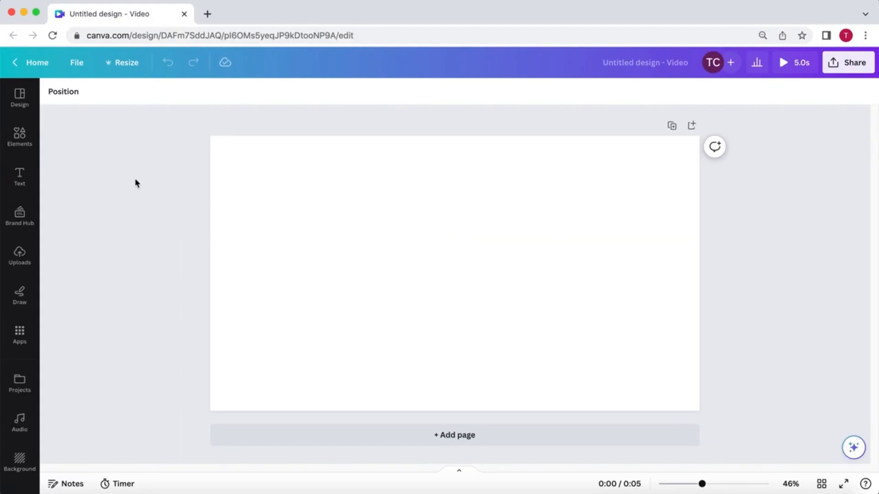
- In Canva, search the graphics elements for "brick wall" and place the dark grey brick wall on the page
click(20, 135)
click(144, 98)
text(bri)
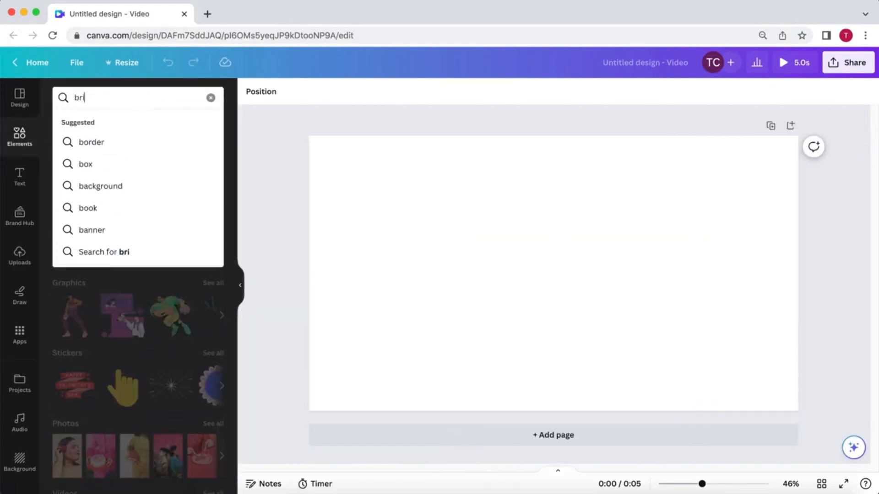
text(ck wall)
key(Return)
click(92, 123)
drag(197, 201, 504, 252)
drag(544, 278, 572, 294)
- Duplicate the brick wall graphic to cover the page's full width and set the page background to grey
key(super+d)
drag(481, 256, 744, 252)
click(732, 320)
click(251, 91)
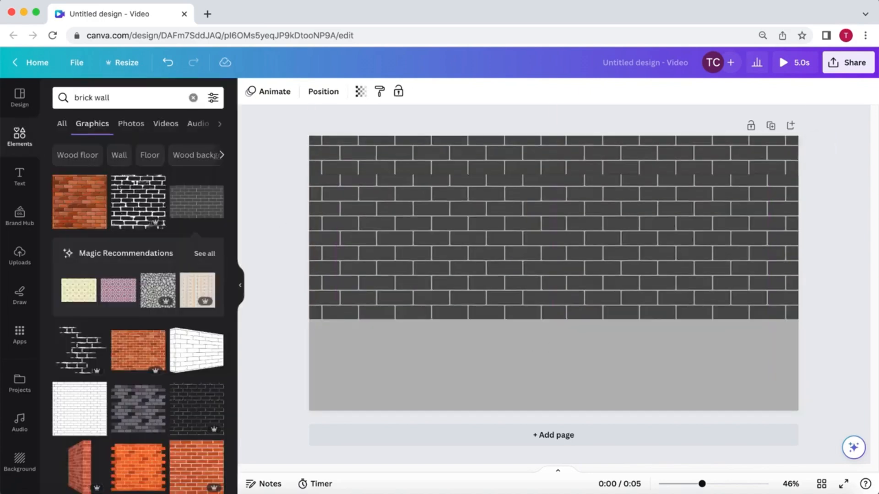
click(844, 258)
- Add the three-board wooden graphic from the "shelf" results, shrink it and place it on the left part of the brick wall
scroll(116, 313, down, 5)
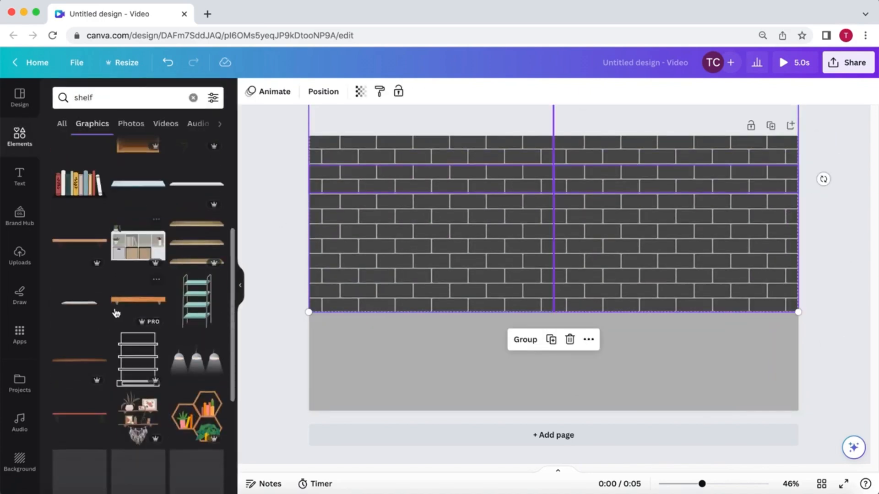
click(197, 242)
drag(696, 385, 490, 269)
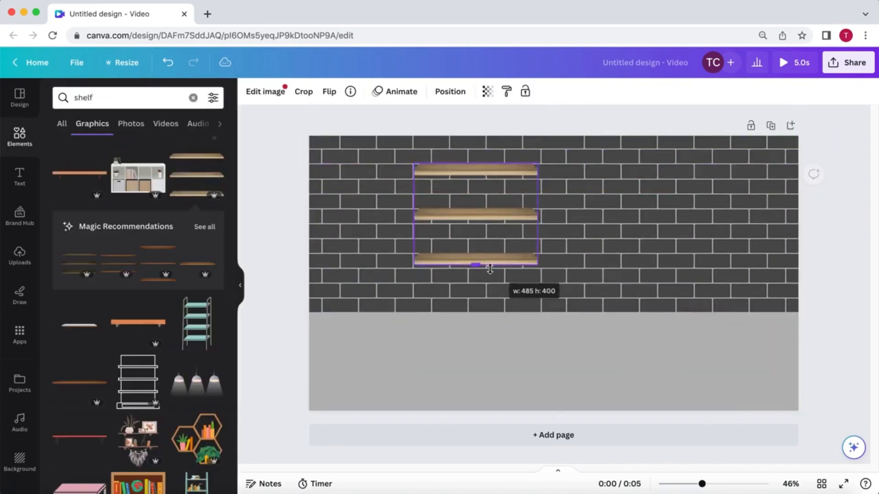
drag(473, 215, 415, 215)
key(super+a)
click(414, 216)
drag(476, 265, 429, 228)
- Duplicate the wooden shelf graphic sideways into wider boards and copy the pair below to make six boards on the brick wall
key(super+d)
drag(407, 202, 447, 210)
shift+click(377, 226)
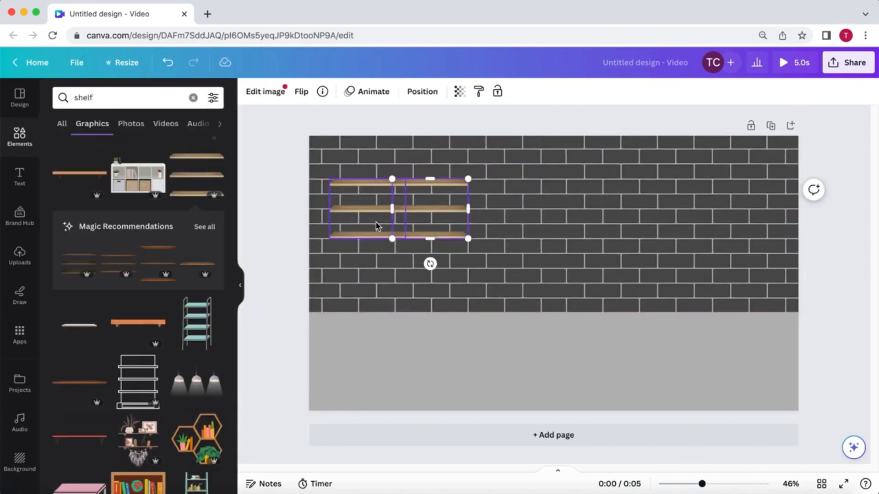
key(super+d)
drag(377, 226, 377, 289)
drag(377, 208, 377, 202)
shift+click(374, 284)
drag(375, 284, 377, 273)
click(846, 280)
- Search the graphics for "football", add the brown American football, shrink it and place it at the base of the wall
triple_click(153, 98)
text(football)
key(Return)
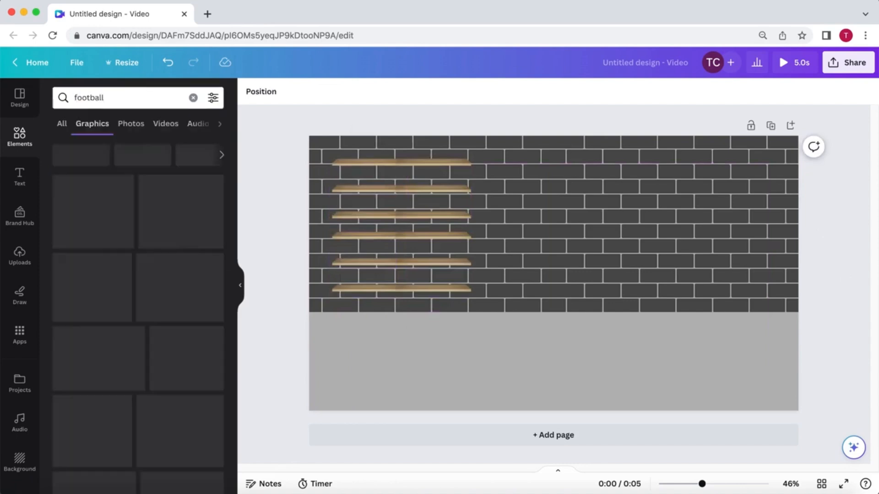
click(138, 260)
drag(691, 389, 537, 360)
drag(462, 361, 495, 325)
click(457, 357)
- Search the graphics for "poster", add the taped landscape poster, shrink it and hang it on the wall to the right of the shelves
triple_click(154, 96)
text(poster)
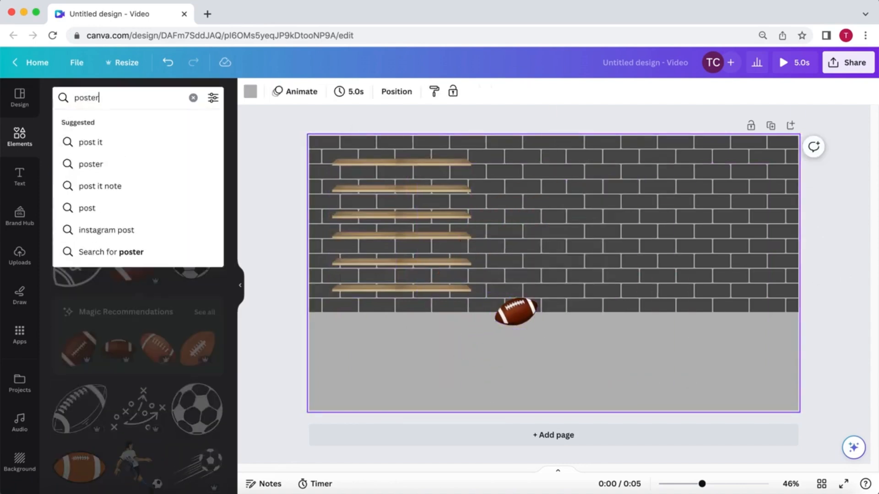
key(Return)
click(137, 201)
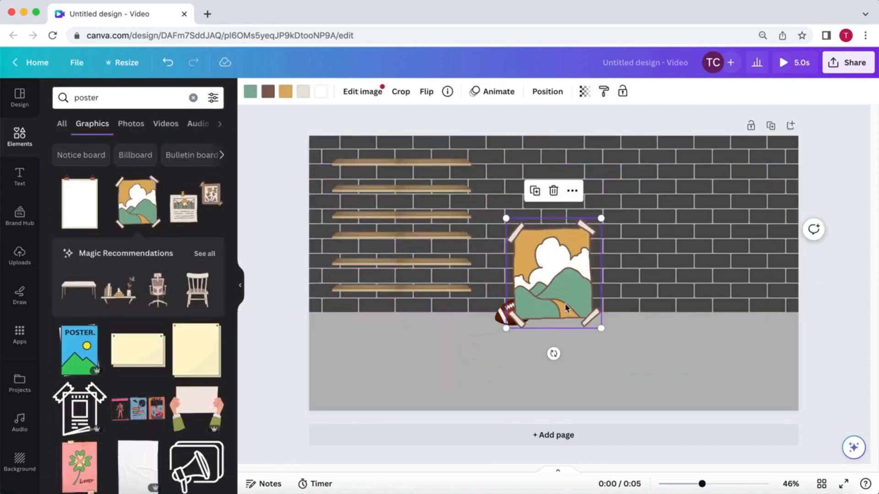
drag(506, 328, 533, 297)
drag(582, 259, 592, 206)
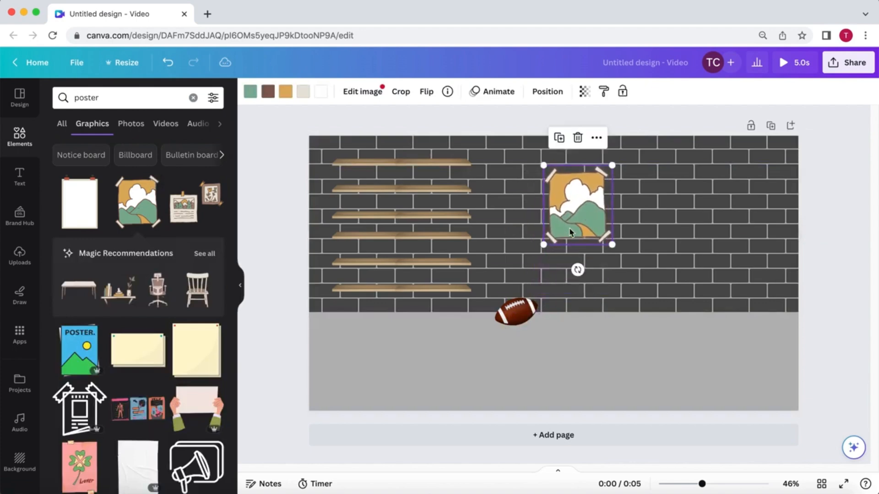
drag(544, 243, 575, 211)
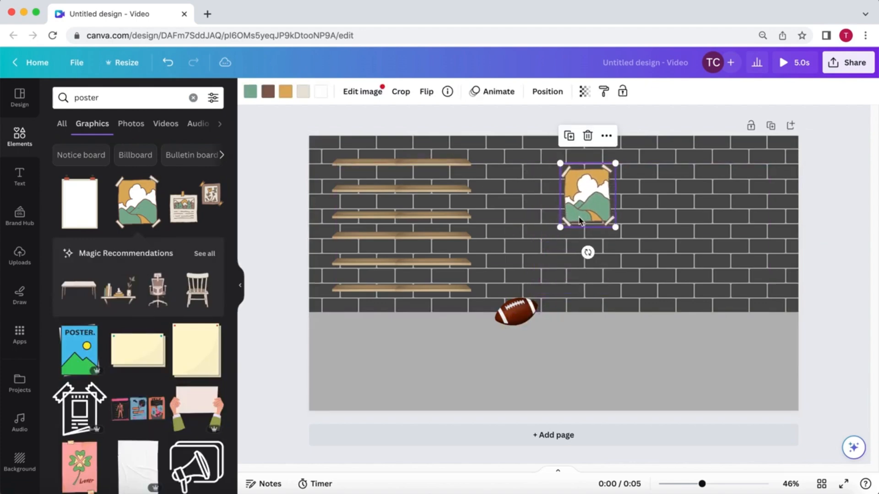
click(695, 285)
- Add the black outlined brick graphic from the "brick wall" results to the page
click(324, 356)
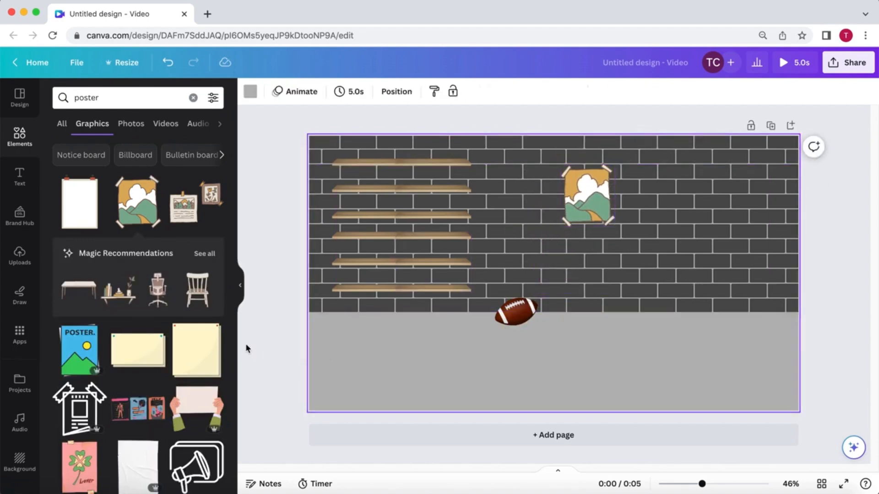
click(289, 346)
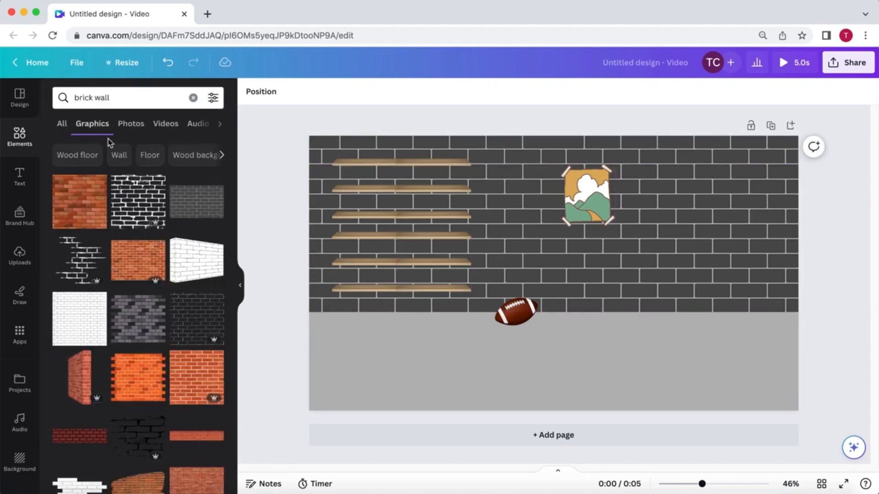
click(196, 325)
key(ctrl+z)
click(195, 325)
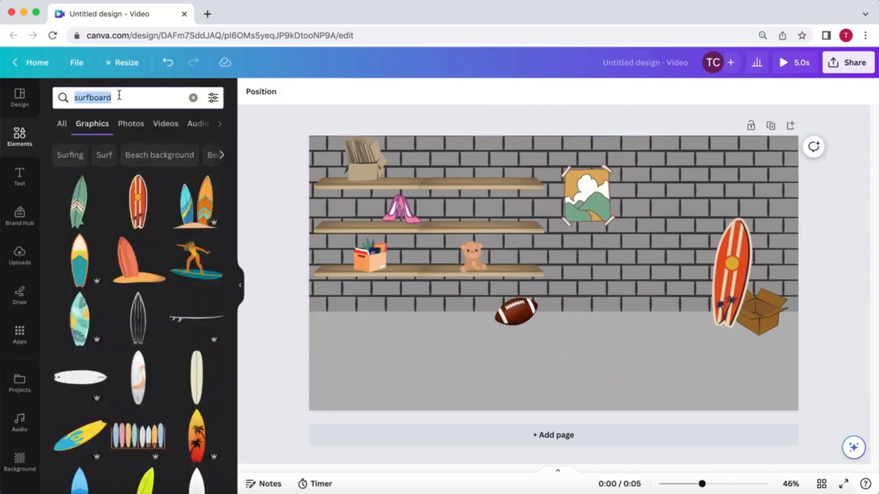
- Search the graphics for "geenie" and add the blue genie with the golden lamp to the page
text(geenie)
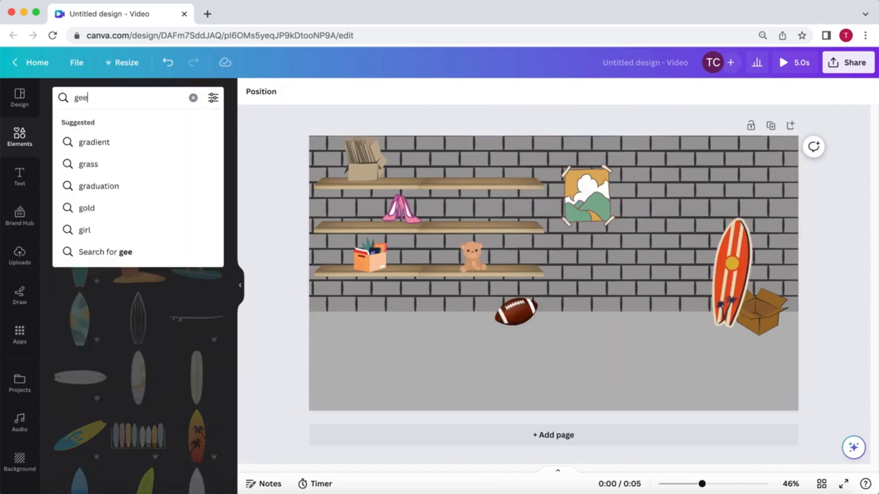
key(Return)
scroll(141, 320, down, 2)
click(141, 344)
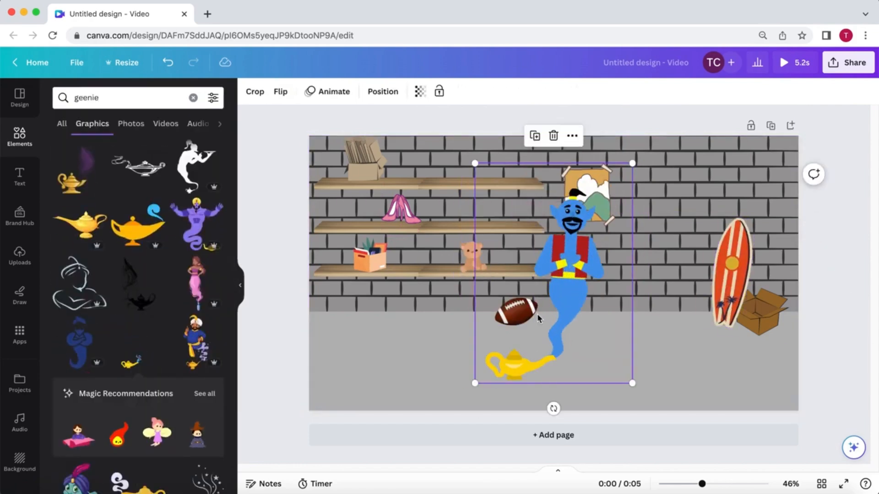
- Flip the blue genie horizontally, shrink it slightly and place it between the poster and the surfboard
drag(537, 314, 624, 334)
click(281, 91)
click(304, 119)
drag(687, 301, 705, 301)
drag(605, 169, 614, 179)
drag(686, 279, 685, 274)
click(757, 307)
- Add a second page and search the graphics for "arm" and for "snap"
click(655, 435)
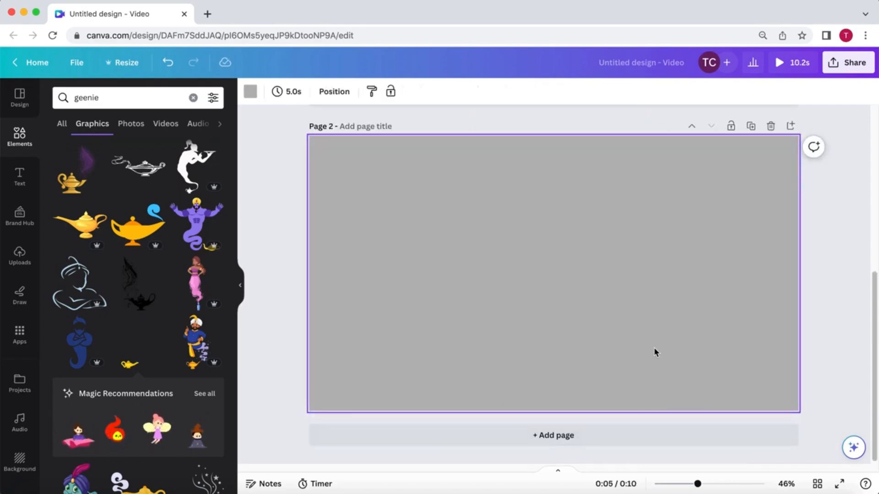
double_click(101, 96)
text(arm)
key(Return)
double_click(91, 97)
text(snap)
key(Return)
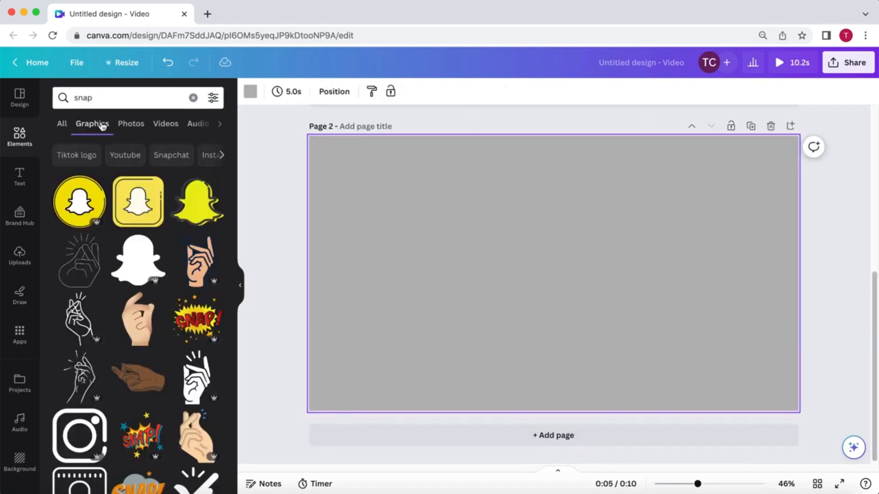
scroll(137, 297, down, 5)
click(195, 206)
key(Delete)
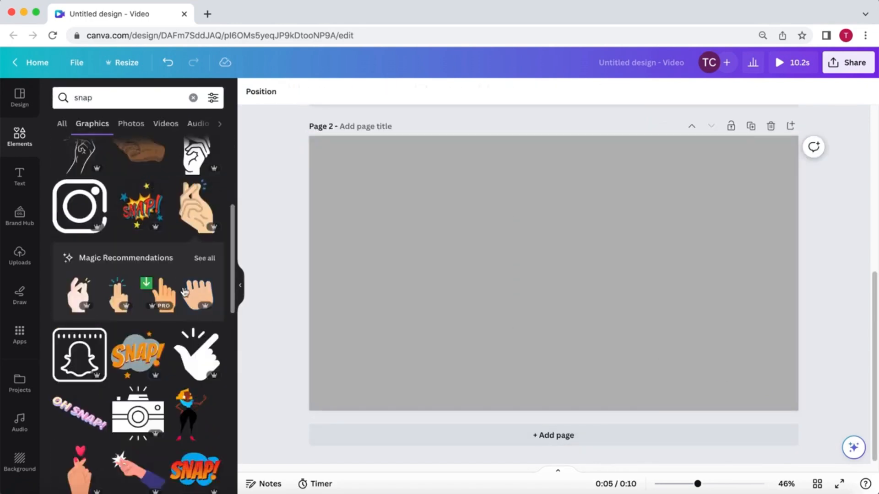
- Search the graphics for "snap hand" and add the flat tan snapping hand to the new page
click(115, 98)
text(hand)
key(Return)
click(84, 260)
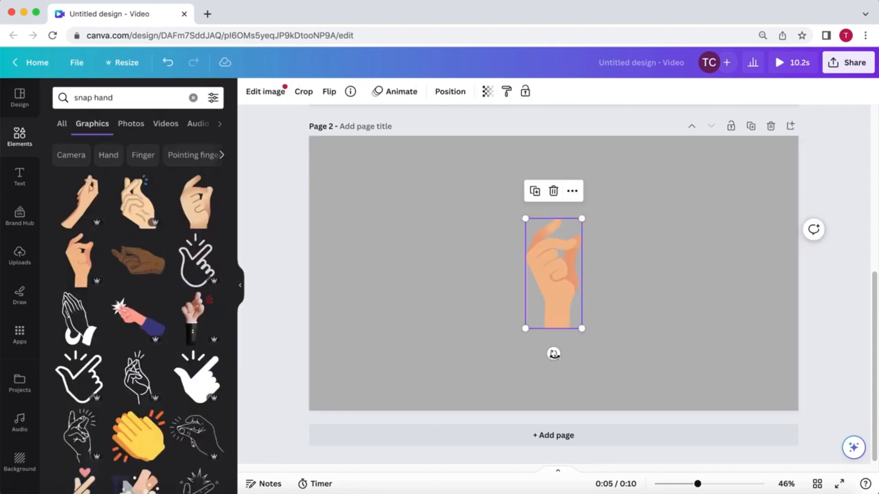
- Rotate the hand so its fingers point left, enlarge it and place it at the page's right edge
drag(553, 353, 659, 301)
drag(600, 314, 669, 373)
drag(624, 330, 684, 313)
drag(729, 356, 757, 380)
drag(735, 337, 749, 328)
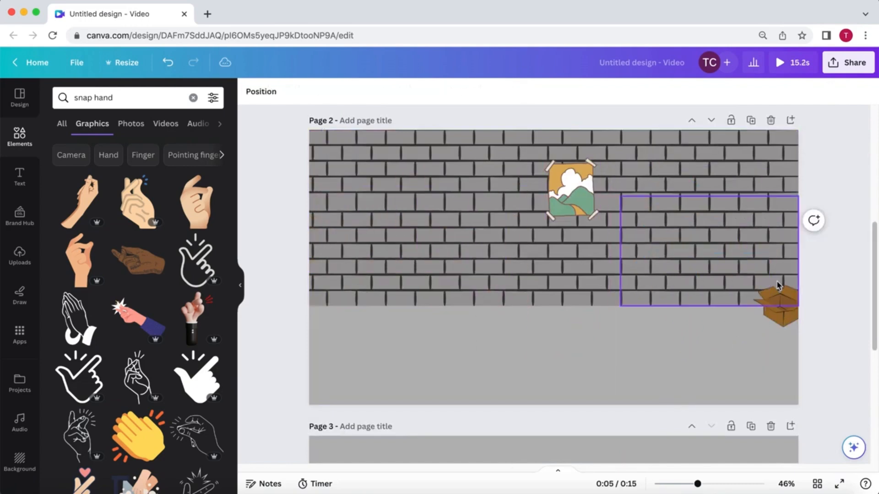
- Delete the cardboard box from page 2 and enlarge the brick wall and poster into a close-up that fills the page
click(781, 302)
key(Delete)
key(super+a)
drag(800, 306, 865, 346)
scroll(798, 338, down, 3)
drag(798, 349, 869, 370)
drag(328, 370, 28, 465)
drag(588, 307, 524, 262)
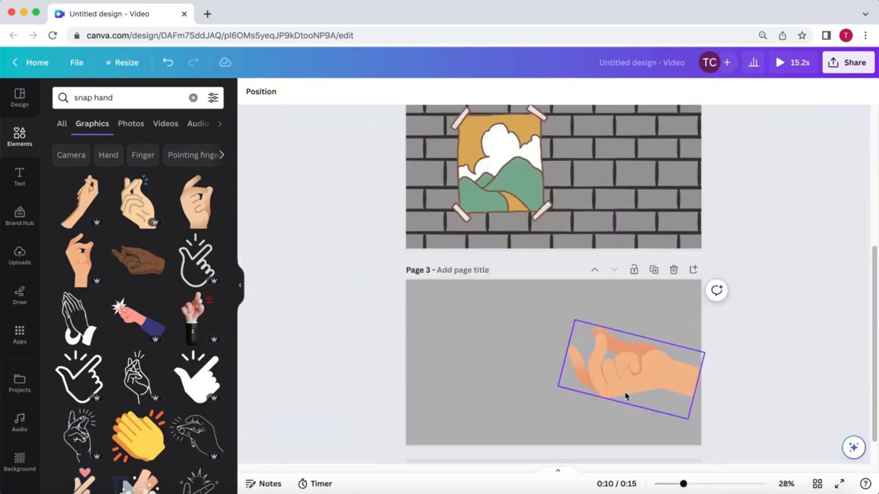
- Move the hand from page 3 onto page 2 beside the poster and shift the wall and poster slightly upward
drag(626, 395, 649, 215)
scroll(588, 237, up, 5)
scroll(588, 238, down, 4)
drag(344, 143, 608, 284)
scroll(574, 238, up, 1)
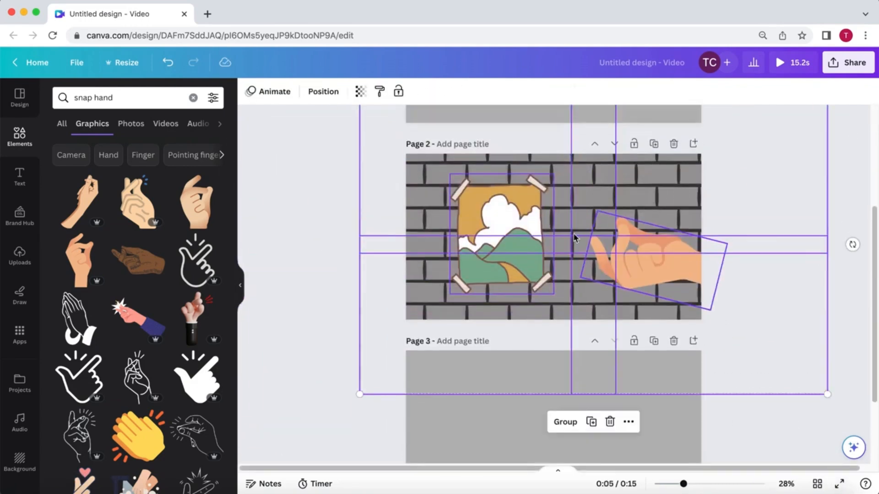
drag(495, 237, 489, 210)
- Replace the hand on page 2 with the shaded light-skinned snapping hand, rotated and enlarged at the page's right edge
click(625, 256)
drag(580, 278, 553, 282)
click(188, 211)
click(640, 256)
key(Delete)
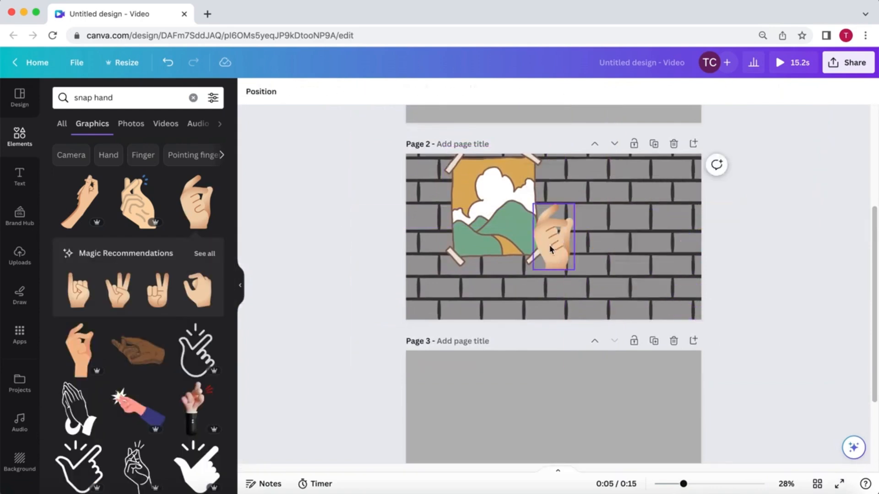
click(737, 278)
scroll(773, 231, up, 3)
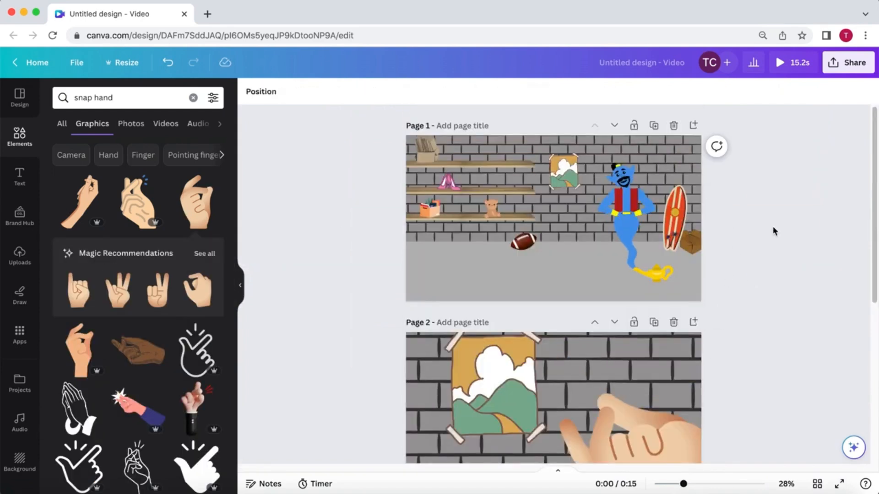
- Recolour the main skin tone of the page 2 hand with the blue sampled from the genie on page 1
scroll(773, 231, down, 2)
click(641, 343)
click(268, 91)
click(64, 158)
click(204, 271)
click(628, 126)
- Set the hand's brown shading colour to a darker shade of the genie's blue
click(252, 95)
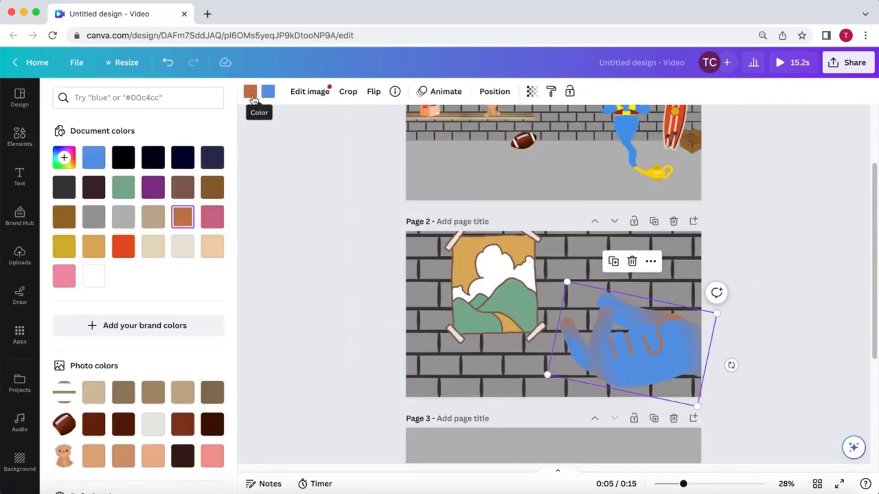
click(64, 158)
click(93, 158)
click(64, 160)
drag(153, 188, 253, 194)
click(365, 231)
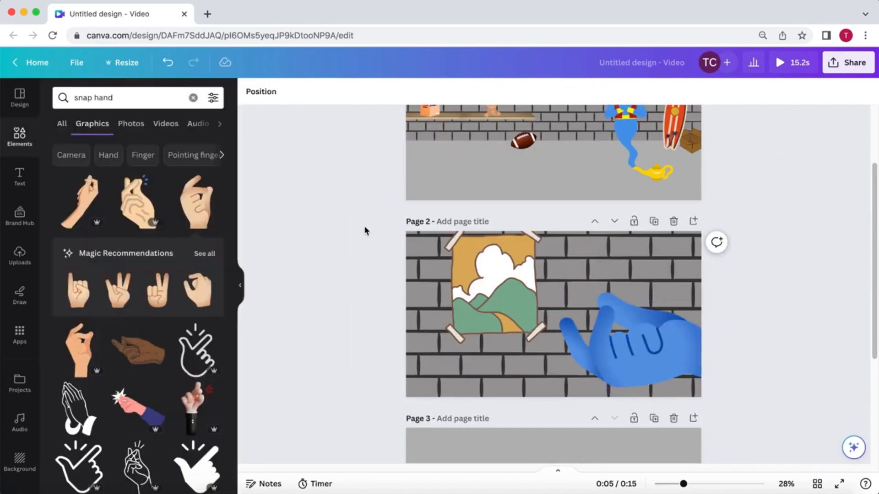
- Clear the grey background of page 3 and search the graphics for "snap"
scroll(365, 231, down, 4)
click(663, 321)
click(145, 92)
key(BackSpace)
key(BackSpace)
key(BackSpace)
key(BackSpace)
key(BackSpace)
key(Return)
scroll(127, 323, down, 5)
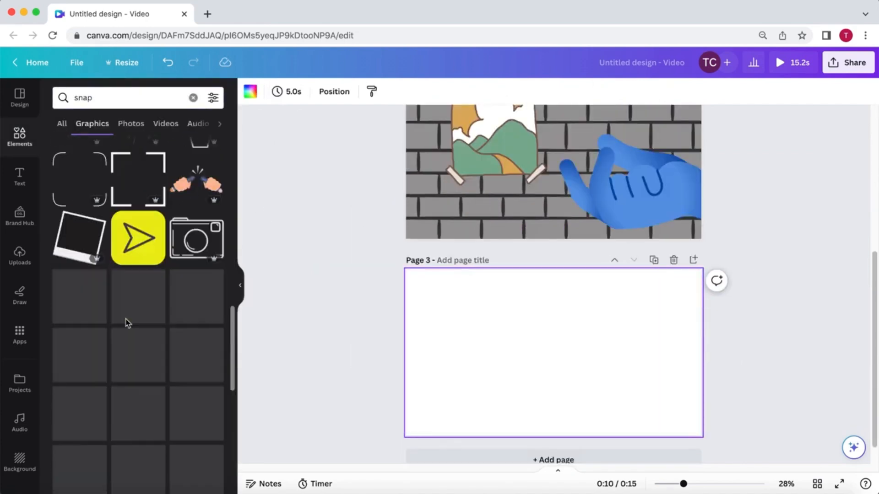
- Add a rounded shape flattened into a short dark bar to page 3 and bring a copy of the blue hand there
click(19, 136)
click(103, 251)
drag(553, 376, 553, 333)
drag(649, 190, 649, 387)
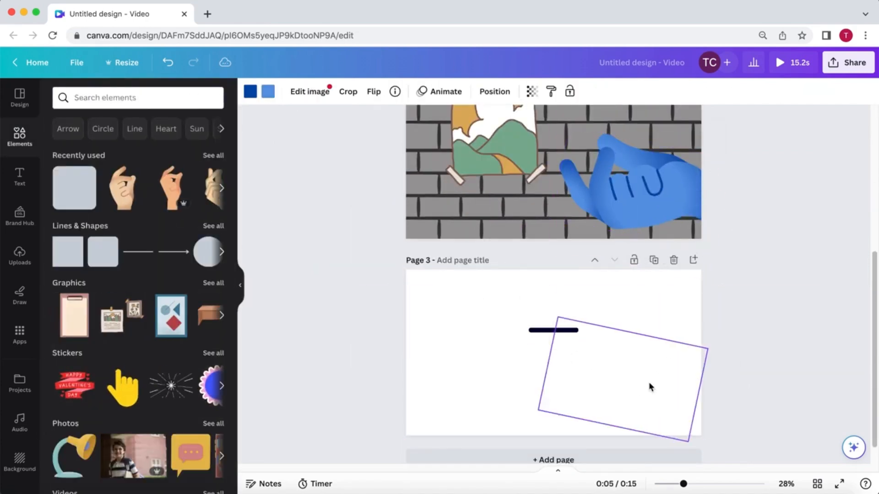
- Rotate, duplicate and arrange the dark bar into three snap lines fanning out above the hand's fingers
click(553, 330)
mouse_move(553, 356)
mouse_down()
mouse_move(527, 354)
mouse_move(552, 349)
mouse_up()
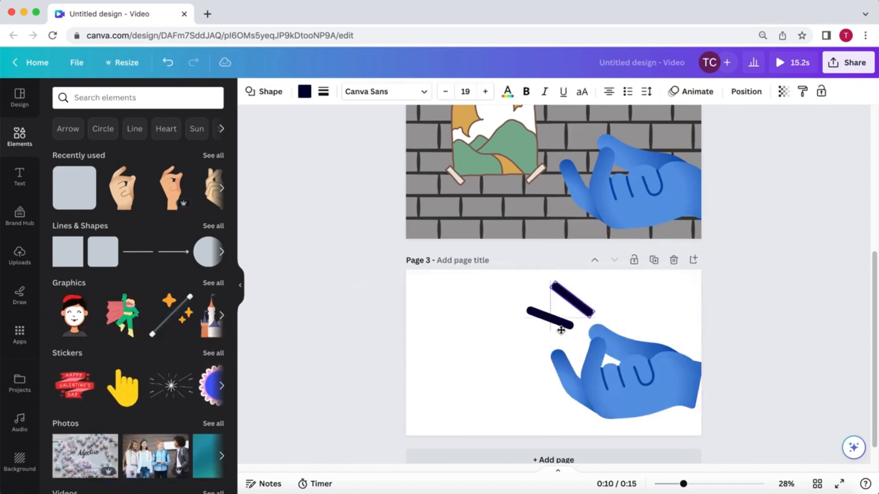
drag(601, 289, 571, 300)
drag(521, 321, 595, 273)
drag(579, 298, 587, 296)
drag(534, 270, 539, 274)
click(779, 345)
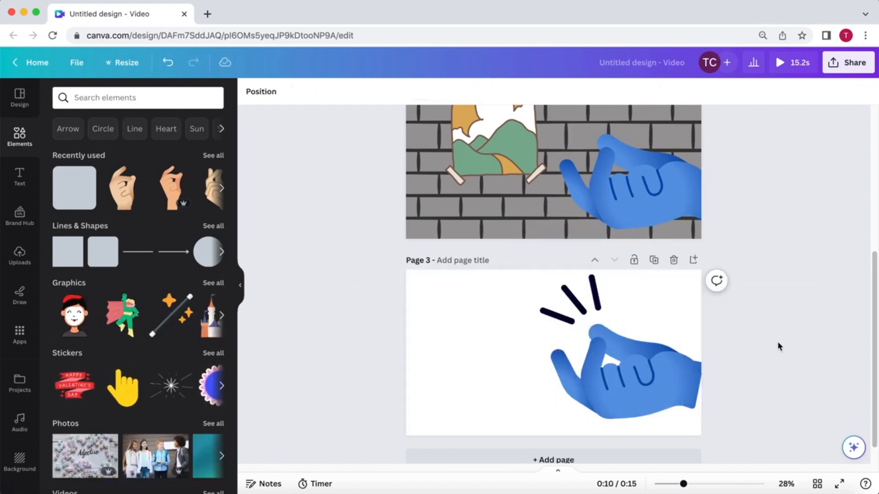
- Colour the three snap lines yellow and delete the blue hand from page 3
drag(713, 271, 549, 309)
click(303, 91)
scroll(153, 320, down, 5)
click(153, 329)
click(713, 320)
click(663, 367)
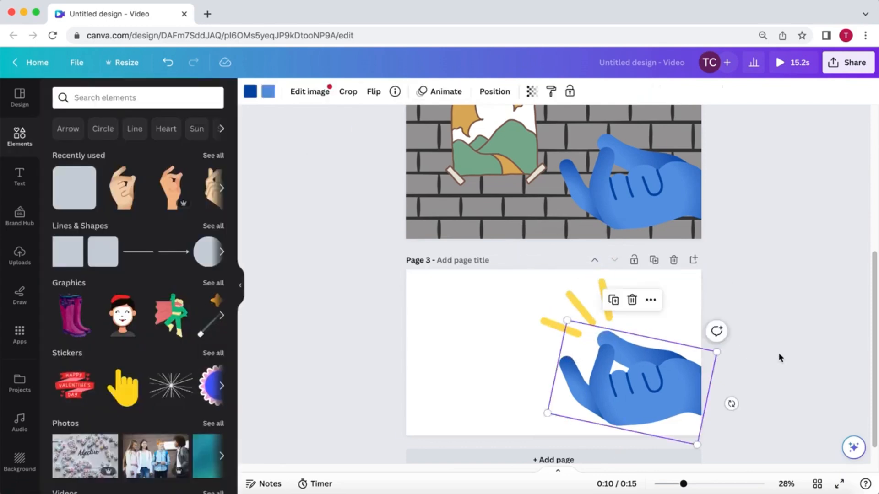
key(Delete)
- Duplicate page 1 and move the copy to the end of the design as page 4
scroll(785, 321, up, 6)
scroll(790, 307, down, 5)
scroll(789, 305, up, 5)
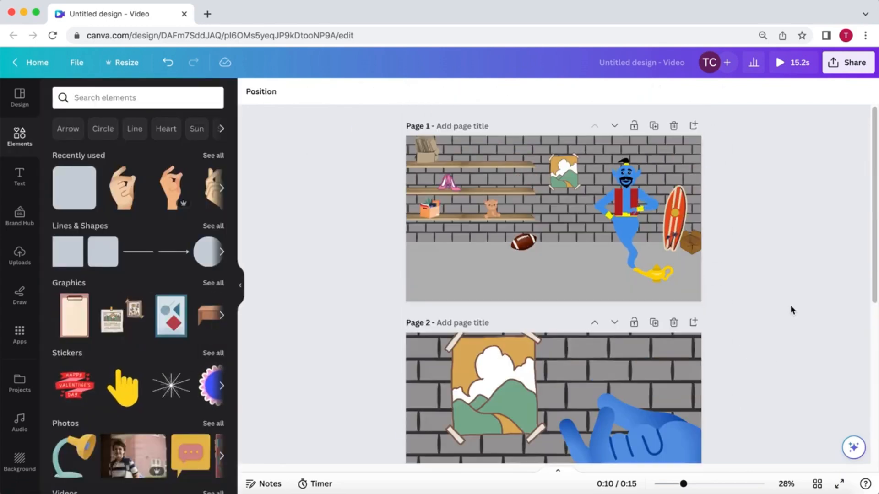
click(656, 128)
click(614, 126)
click(614, 126)
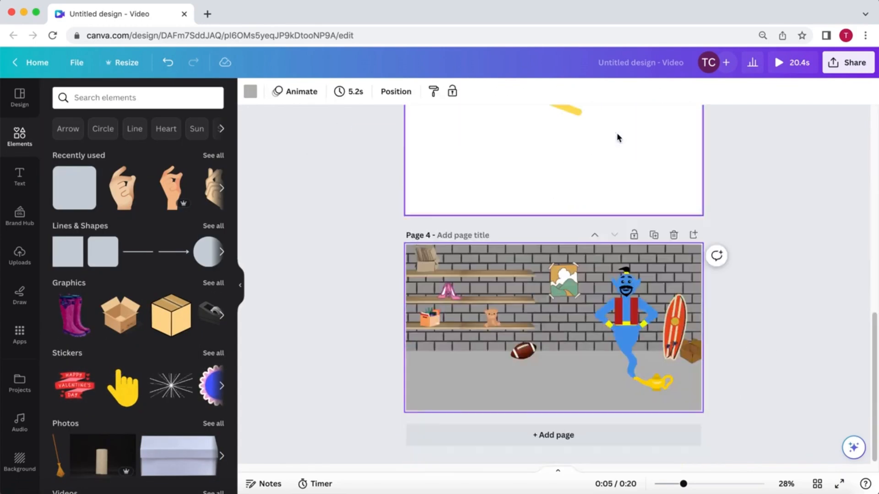
key(ctrl+a)
key(Delete)
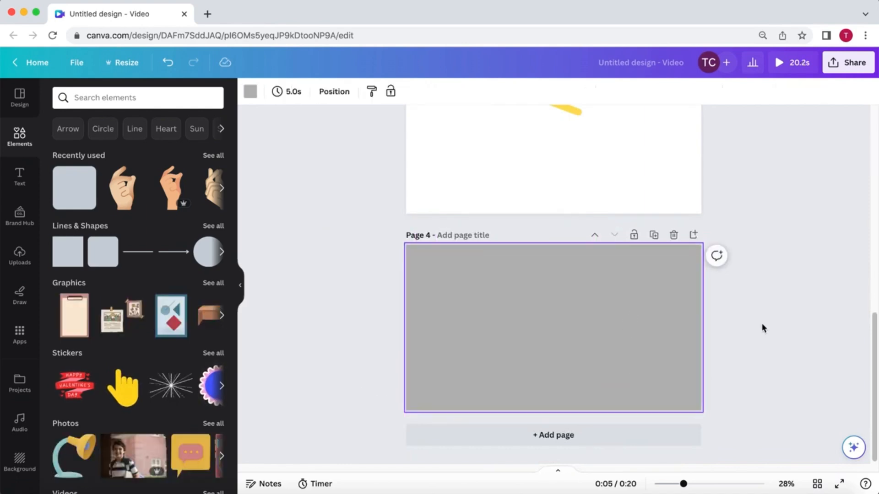
key(ctrl+z)
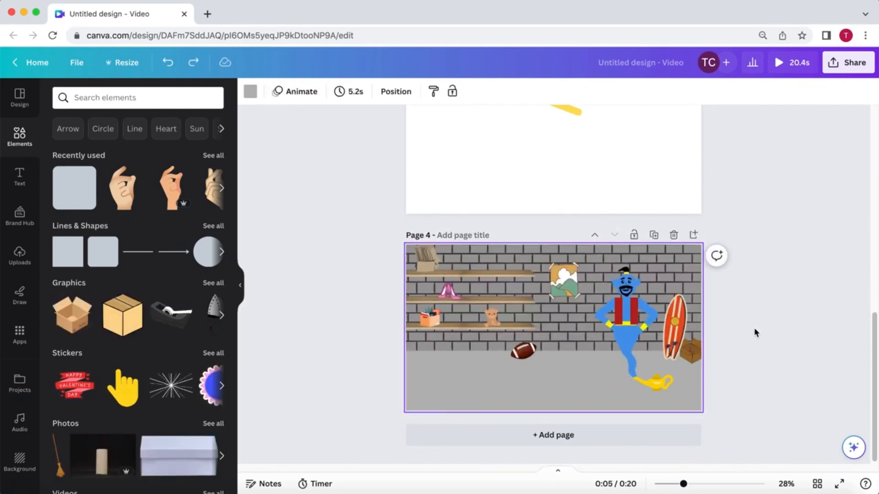
- Delete the genie, the cardboard box and the surfboard from page 4
click(640, 339)
key(Delete)
click(650, 338)
key(Delete)
key(ctrl+z)
click(690, 351)
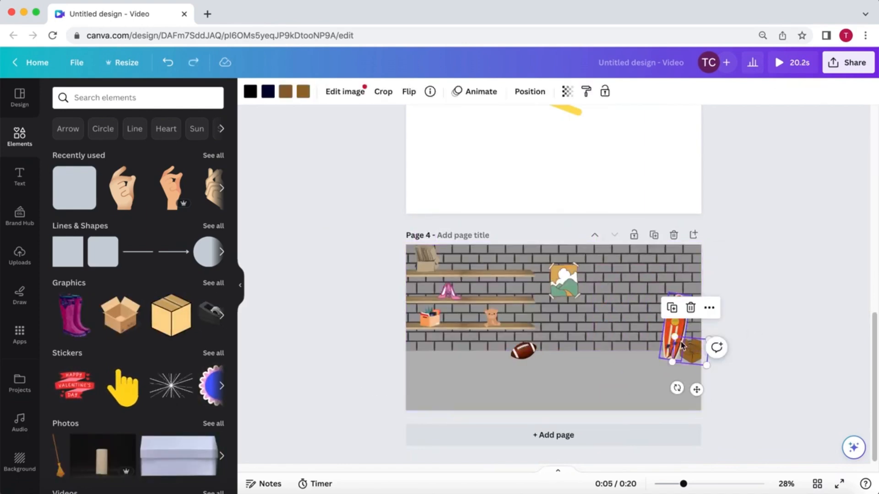
key(Delete)
click(673, 325)
- Delete the poster, the wooden shelves and the remaining objects from page 4, keeping only the brick wall
click(553, 282)
key(Delete)
click(512, 300)
key(Delete)
click(460, 298)
key(Delete)
click(450, 291)
key(Delete)
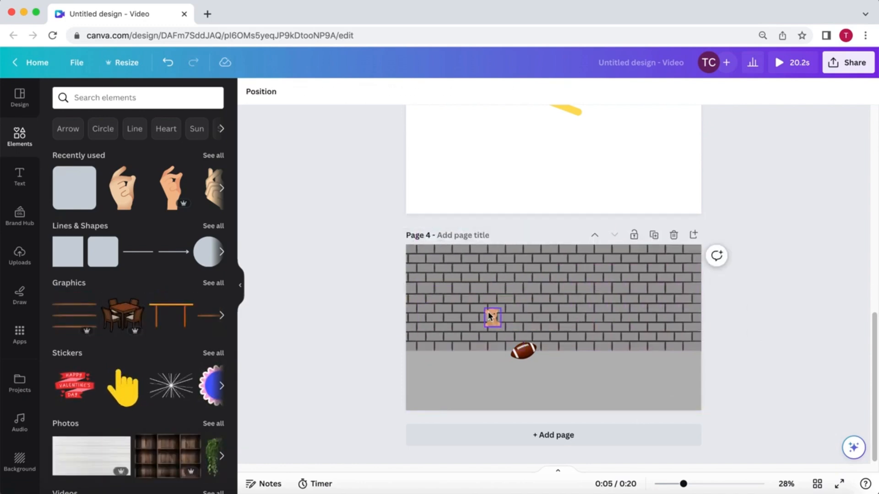
- Enlarge the whole brick wall on page 4 and shift it upward to show more of the floor
drag(745, 329, 324, 261)
drag(701, 228, 851, 176)
drag(328, 177, 124, 108)
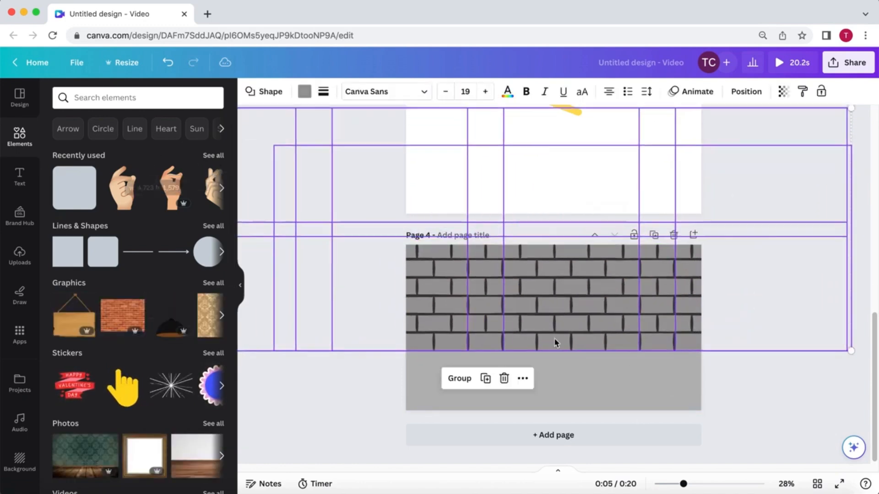
drag(566, 318, 601, 285)
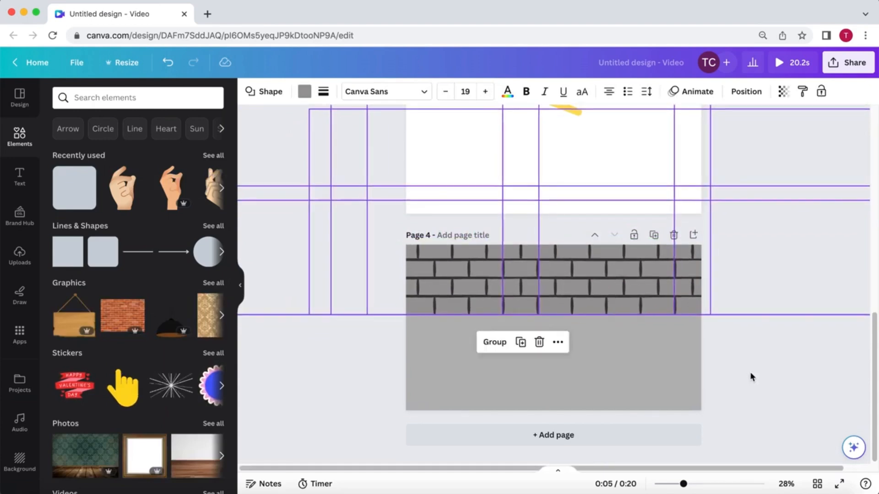
- Select the whole brick wall on page 4 and move it downward so that less of the floor shows
click(750, 373)
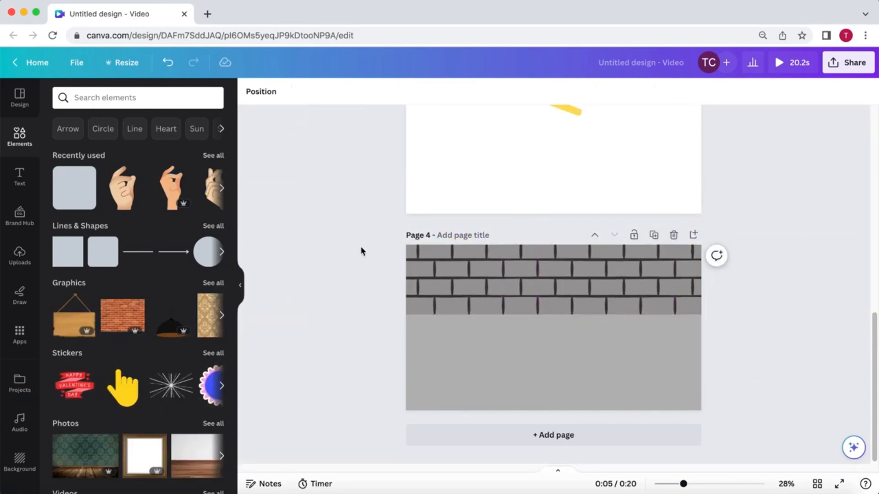
drag(361, 255, 778, 320)
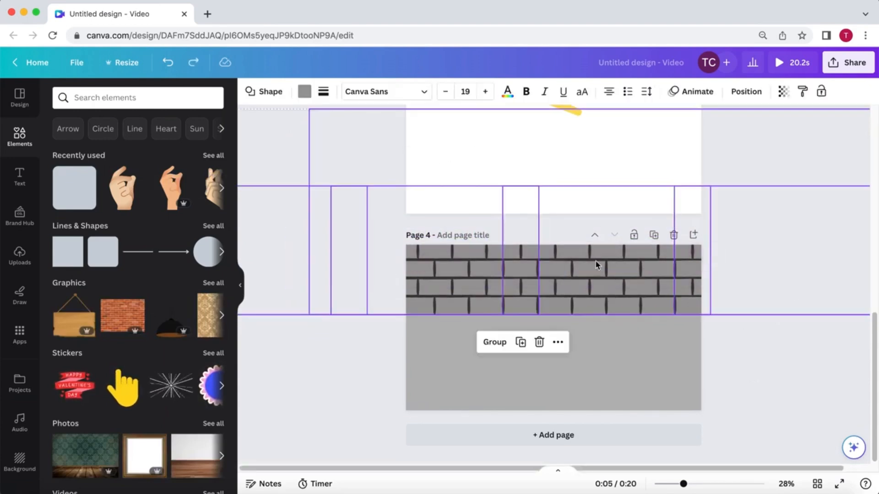
drag(638, 274, 637, 319)
click(732, 398)
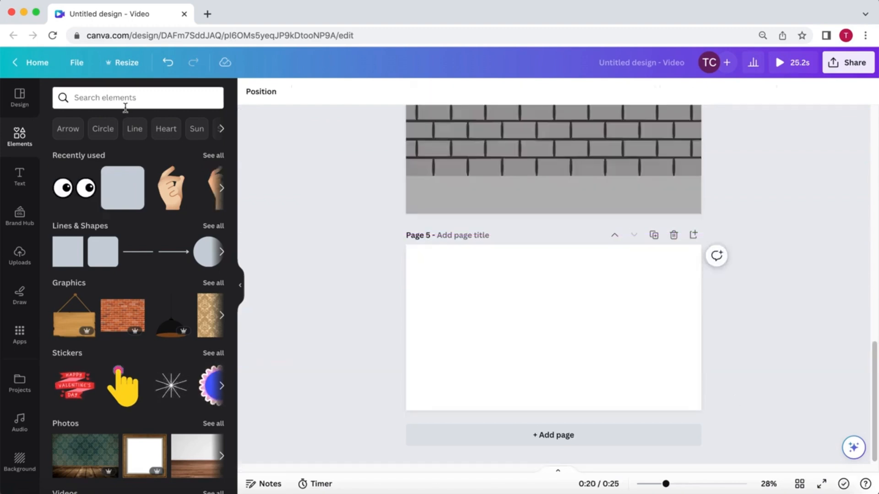
- Search the graphics for "shocked eyes" and add the pair of round white cartoon eyes with black pupils to page 5
click(125, 106)
text(shocked )
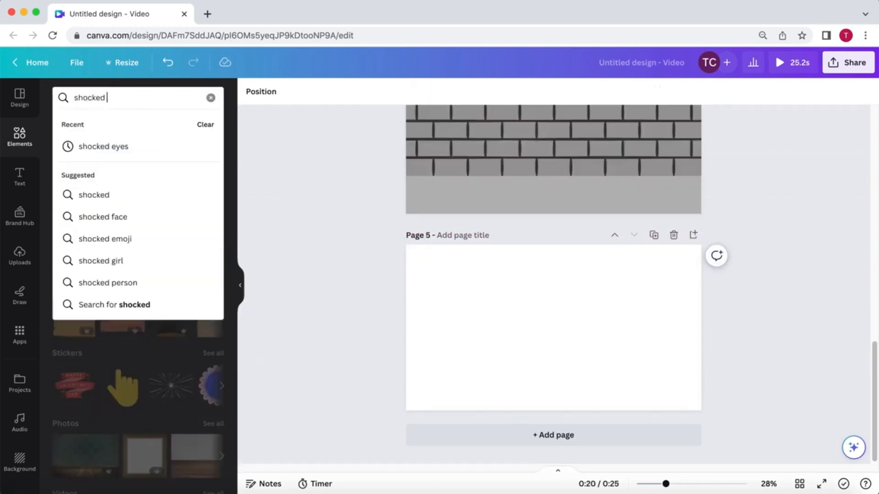
text(eyes)
key(Return)
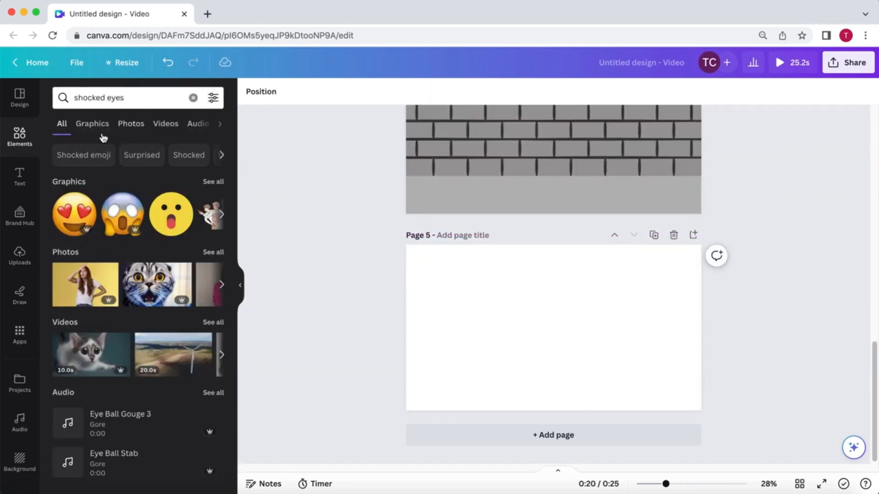
click(97, 130)
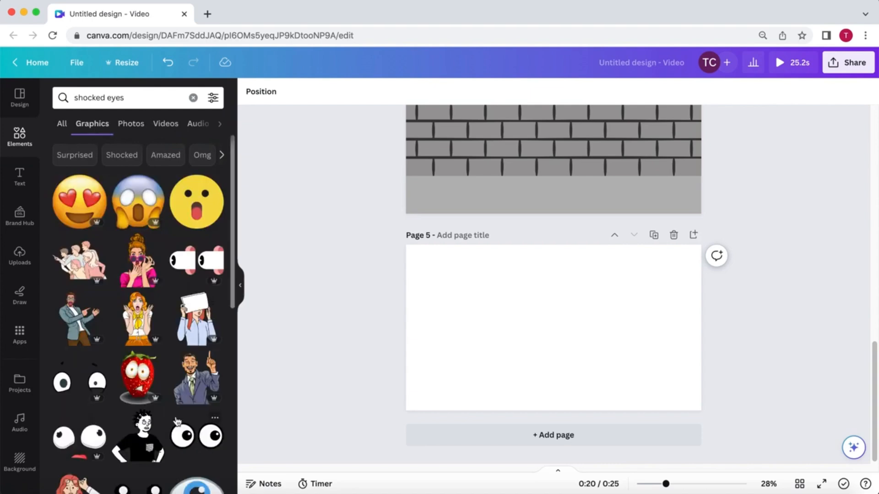
scroll(177, 421, down, 5)
scroll(179, 358, down, 1)
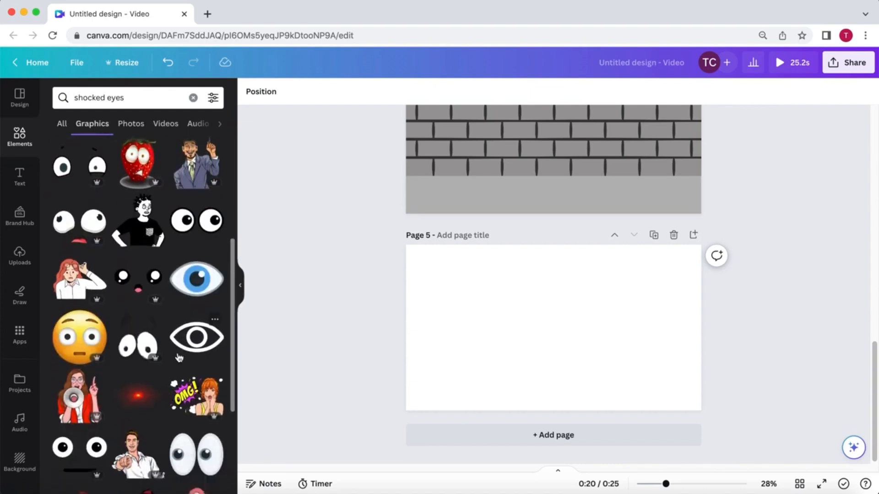
click(197, 219)
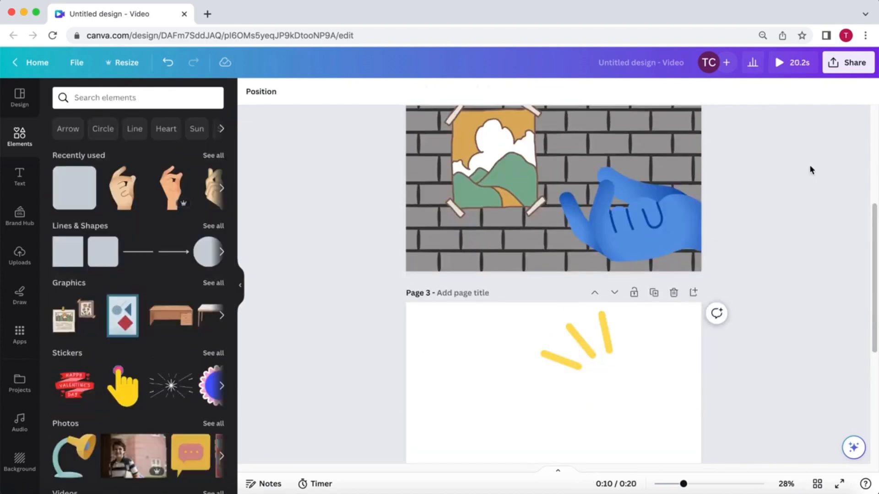
- Download only page 1 of the design as an MP4 video
scroll(810, 168, up, 5)
click(844, 73)
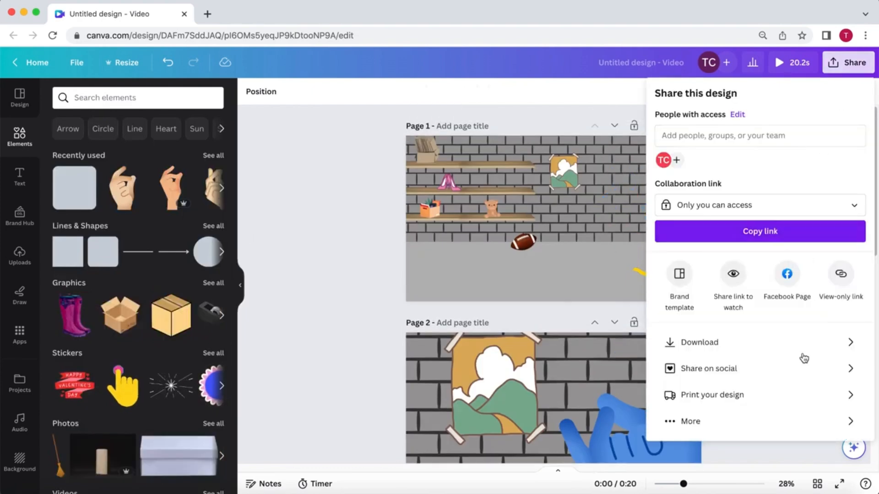
click(788, 346)
click(855, 239)
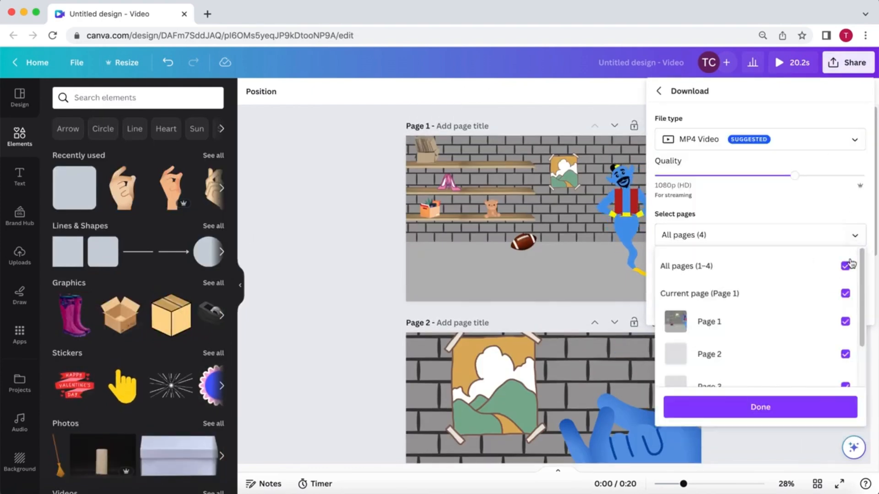
click(845, 266)
click(845, 321)
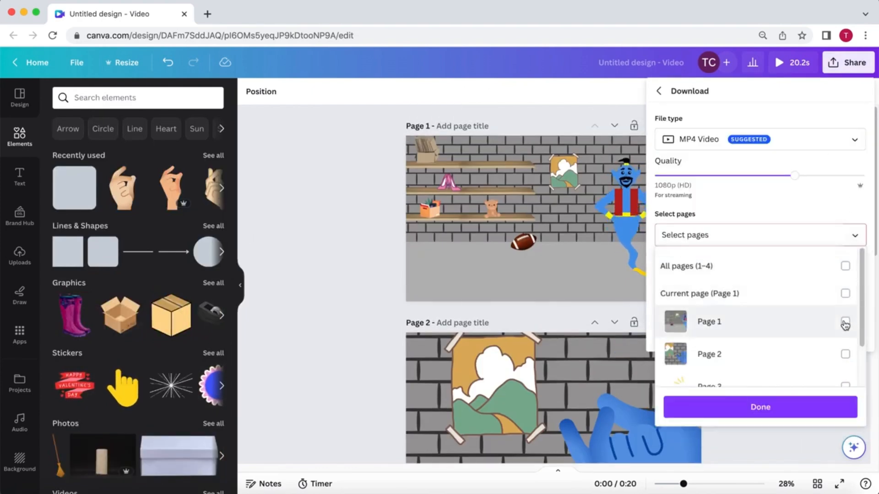
click(714, 176)
click(708, 285)
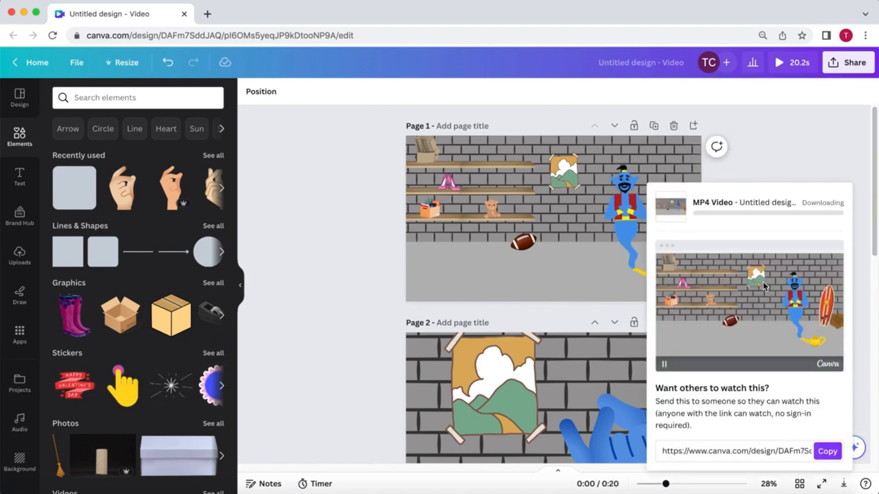
- Download page 3 as a PNG with a transparent background
click(848, 63)
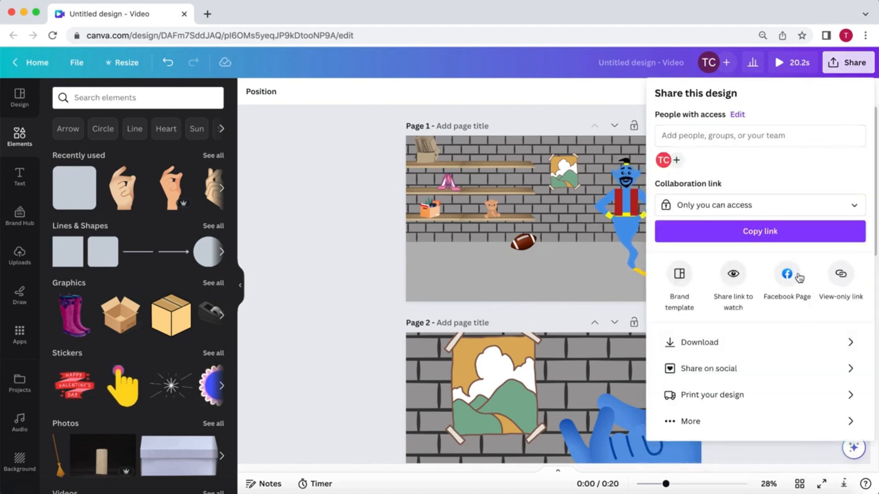
click(786, 343)
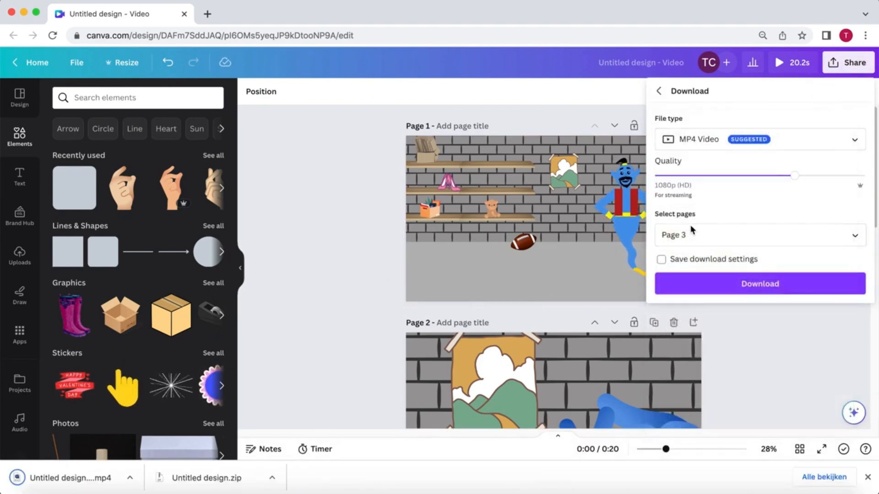
click(777, 141)
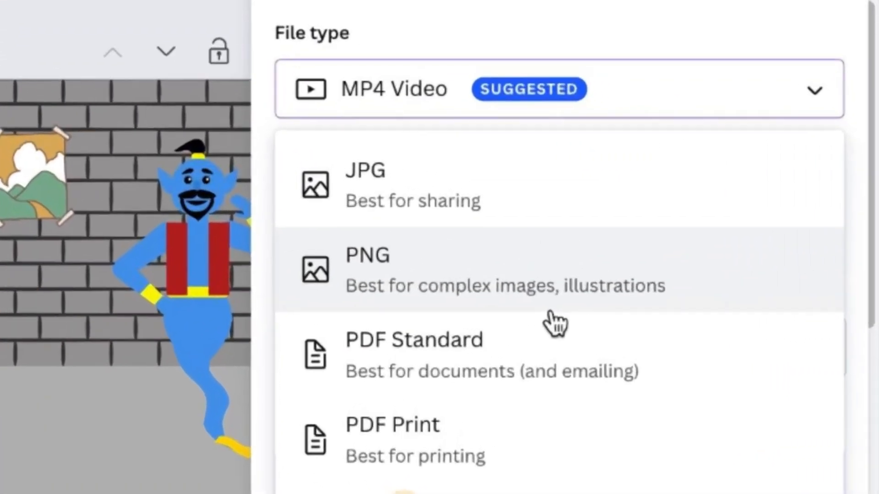
click(573, 305)
click(292, 271)
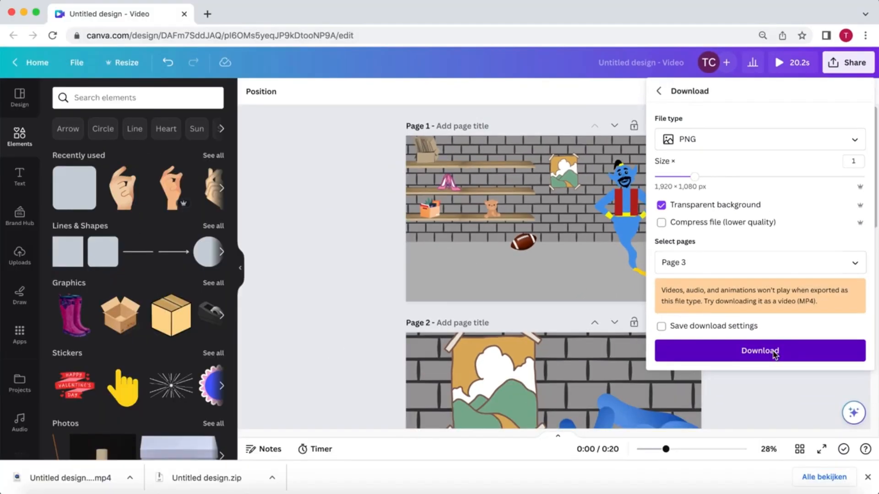
click(774, 354)
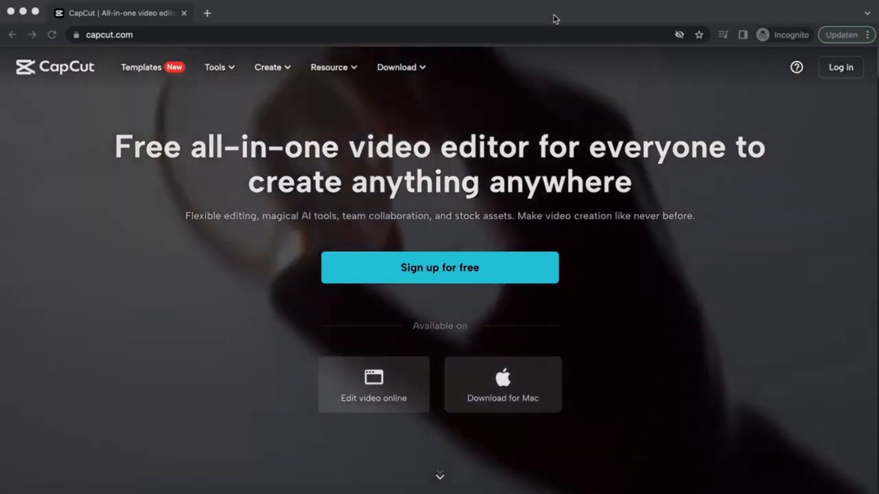
- Switch to CapCut, restore the imported media with an undo, and place the house video Untitled design (4).mp4 at the timeline start
click(554, 18)
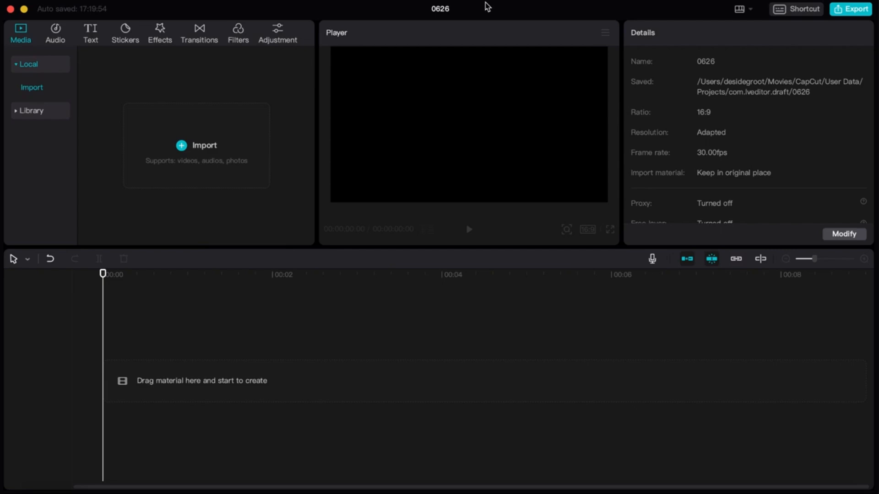
key(super+z)
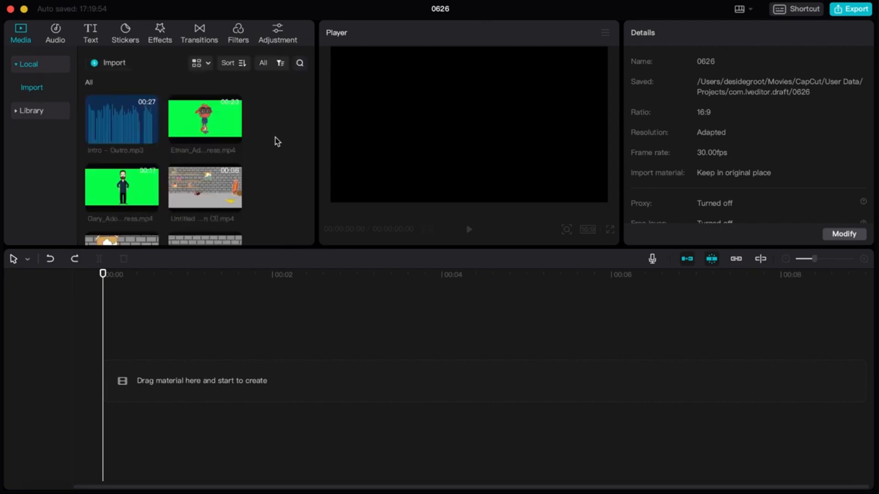
scroll(254, 148, down, 3)
drag(313, 117, 304, 222)
drag(207, 136, 106, 382)
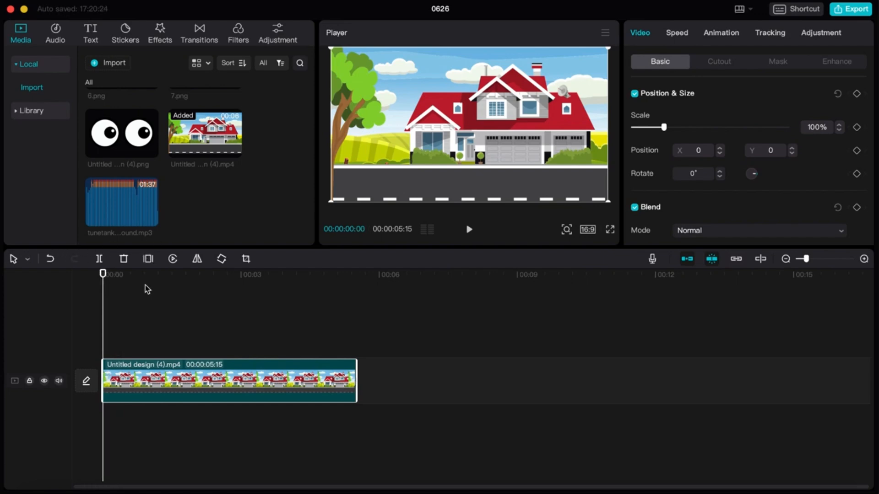
- Add a freeze frame at the start of the house clip and place Intro – Outro.mp3 below it at the timeline start
click(148, 260)
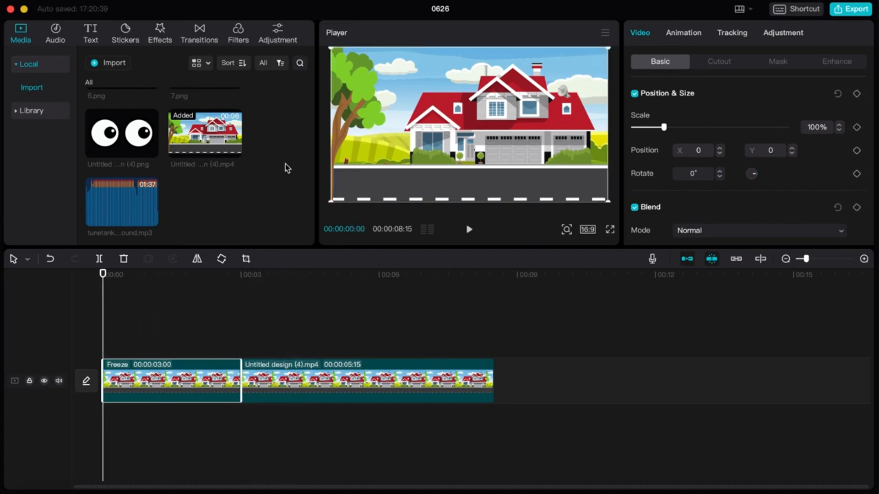
scroll(287, 168, up, 10)
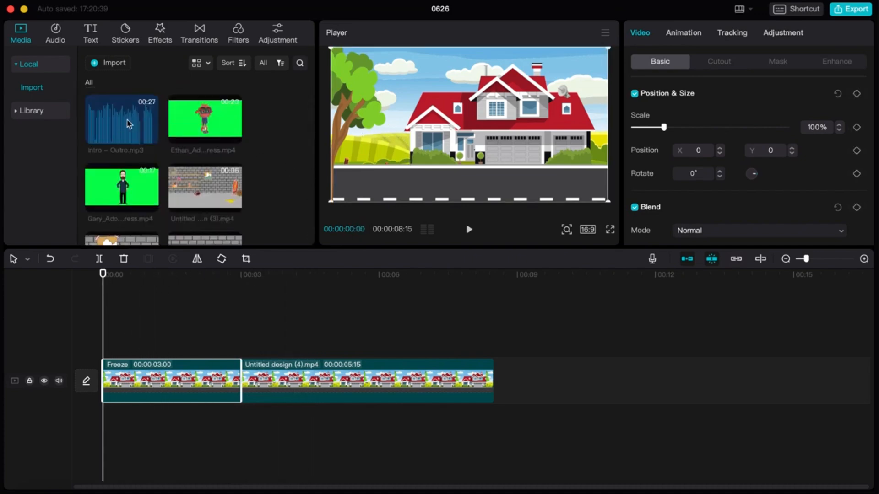
drag(130, 129, 102, 433)
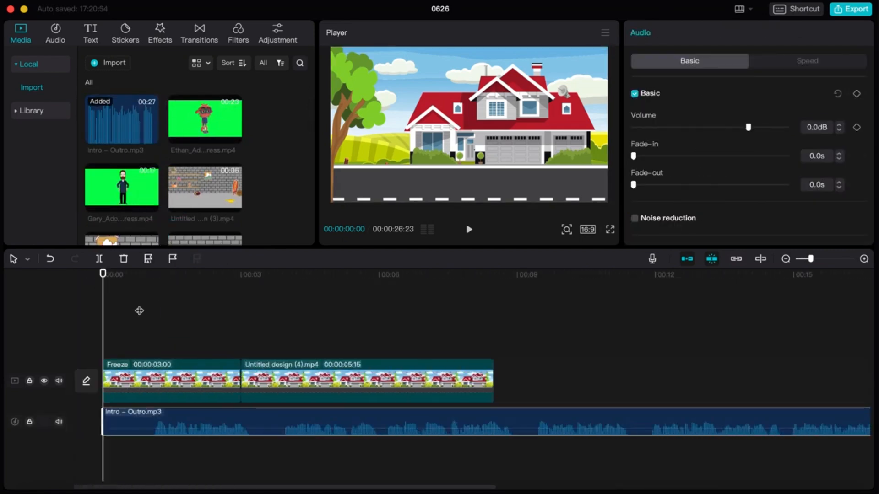
- Split the Intro – Outro audio at 00:00:20:13 and move the outro part to about 01:02 on the timeline
click(784, 259)
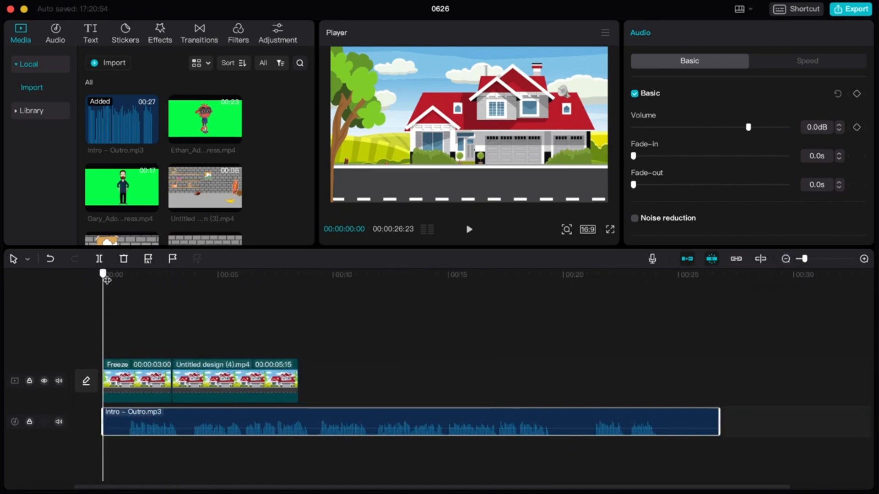
drag(344, 294, 534, 295)
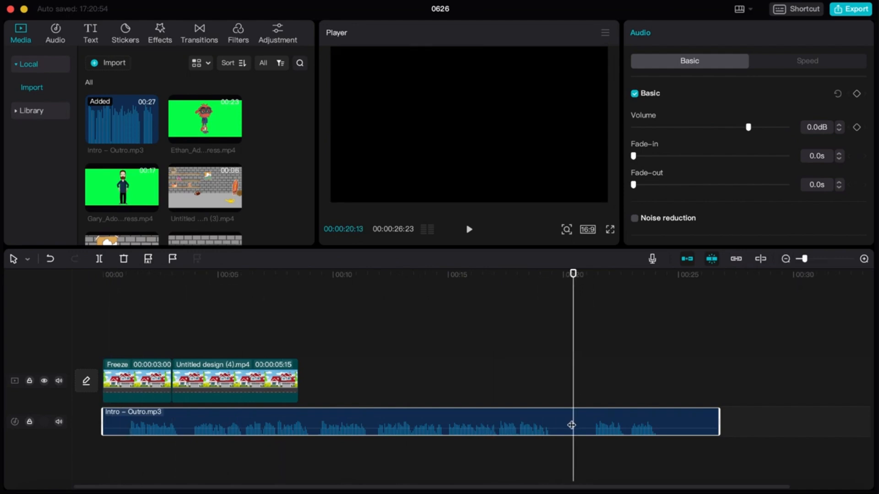
click(99, 259)
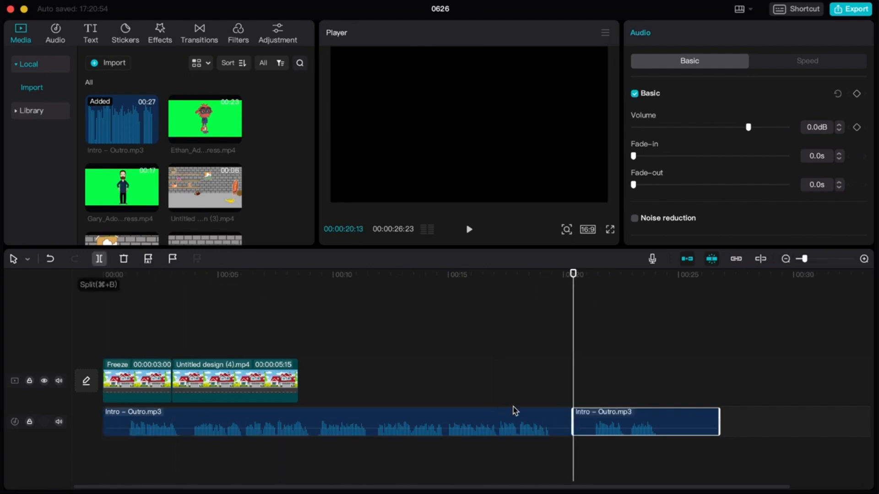
drag(592, 421, 634, 421)
click(785, 258)
drag(389, 421, 849, 422)
- Play the intro from the beginning, split its audio at 00:00:09:01 and move the second part to start at about 00:11
drag(339, 274, 99, 295)
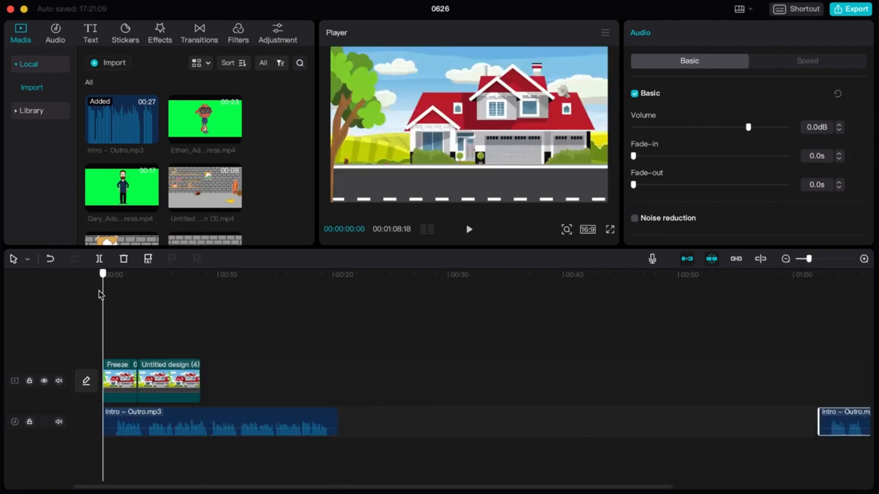
key(space)
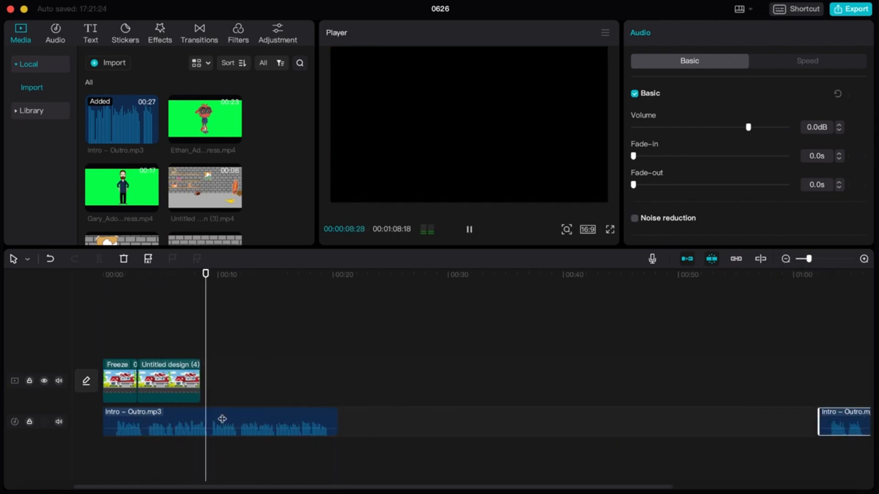
key(space)
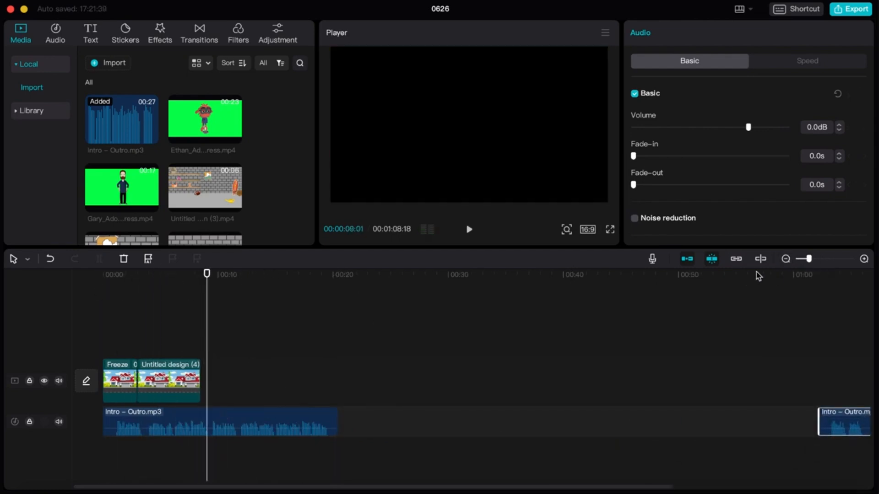
click(816, 260)
click(208, 422)
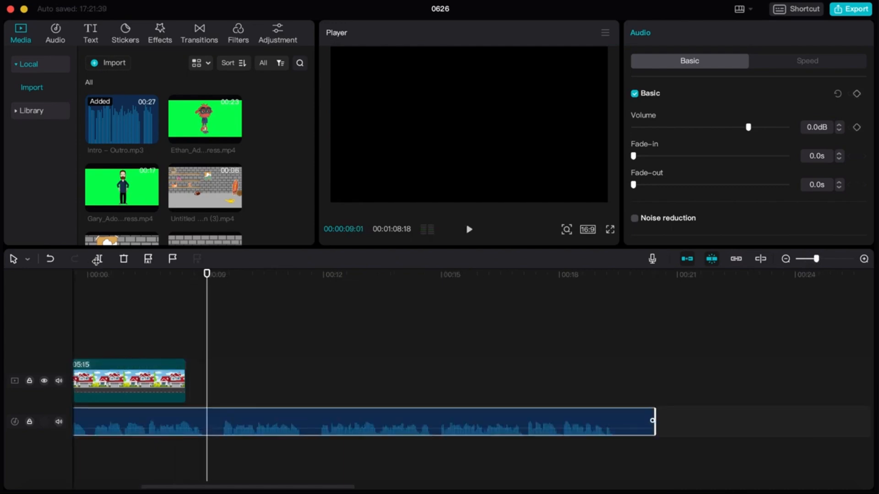
key(super+b)
drag(224, 420, 299, 419)
scroll(298, 419, left, 5)
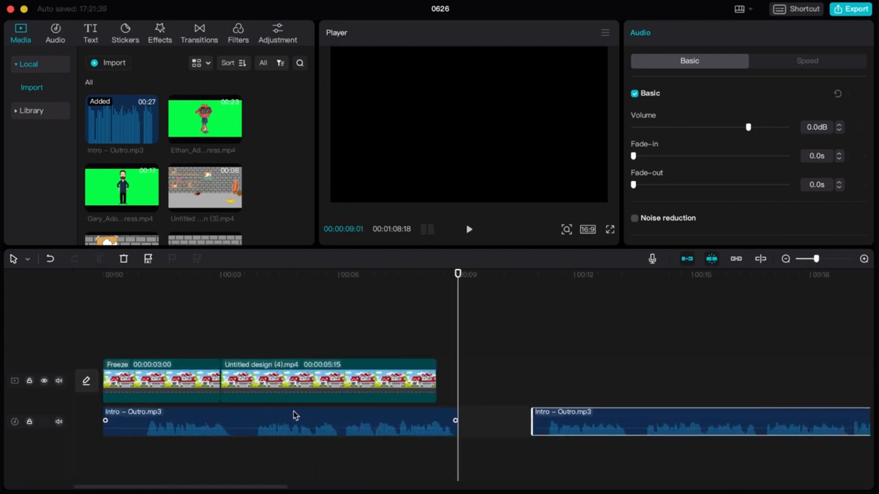
- Turn off the main track magnet and move the Untitled design (4).mp4 clip to start at about 00:09
drag(235, 375, 470, 380)
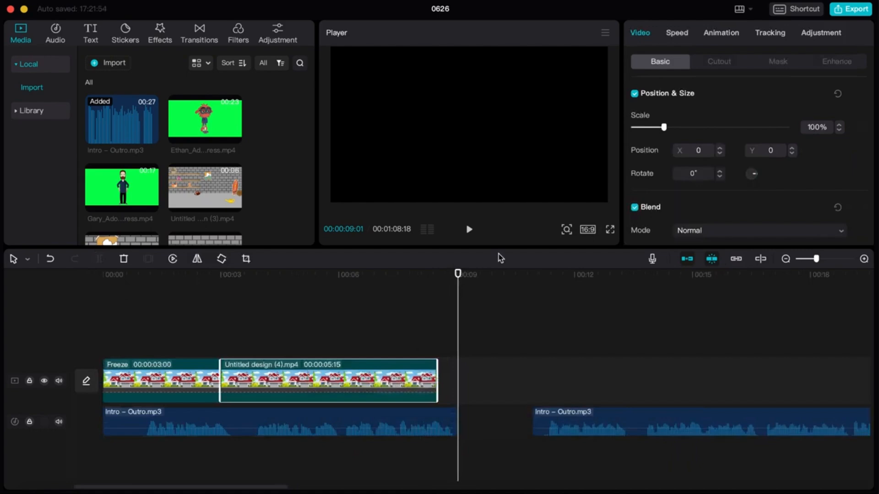
click(691, 259)
drag(343, 367, 571, 367)
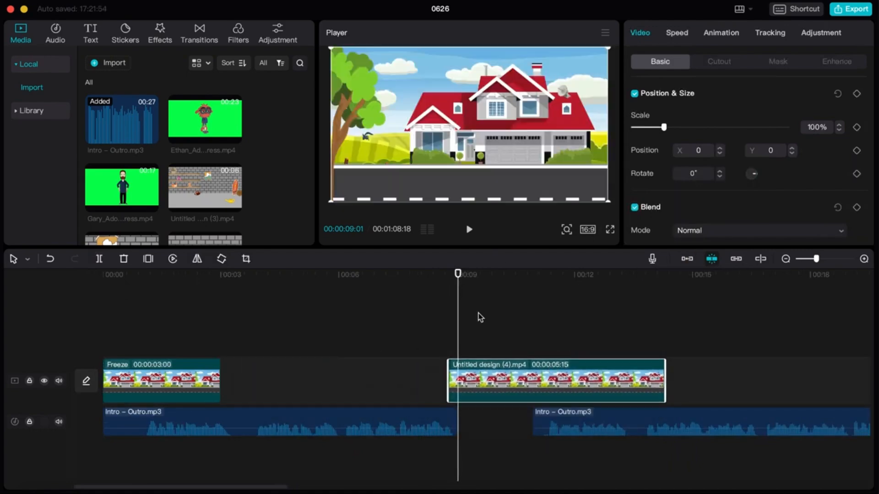
- Shift the Untitled design (4).mp4 clip slightly earlier, playing the section around the end of the first intro audio part to check its timing
drag(459, 276, 413, 296)
key(space)
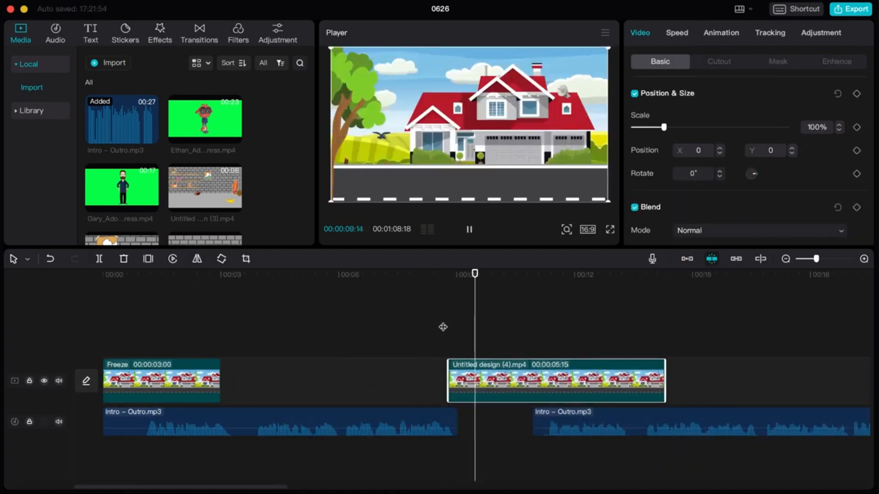
key(space)
drag(466, 384, 452, 384)
drag(476, 283, 453, 289)
key(space)
key(space)
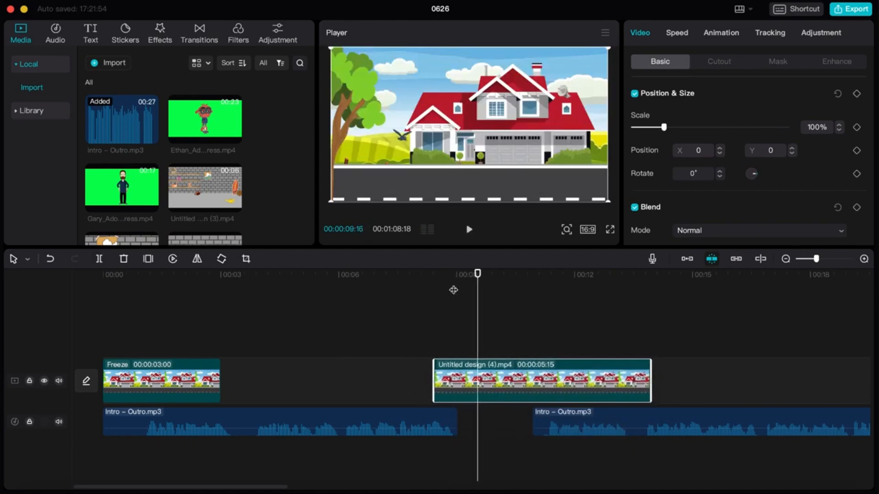
- Move the Untitled design (4).mp4 clip earlier to start at about 00:08 and play the section to check its timing
mouse_move(450, 370)
mouse_down()
mouse_move(439, 365)
mouse_move(467, 365)
mouse_up()
click(423, 327)
key(space)
key(space)
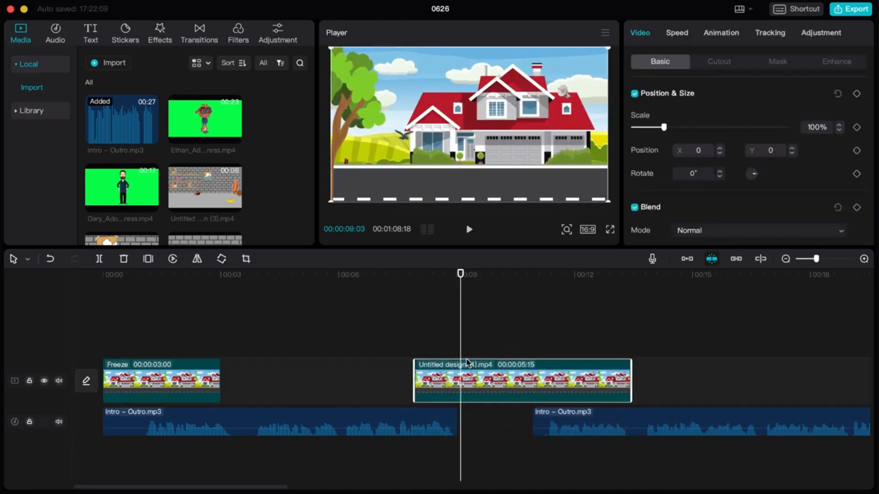
- Move the second intro audio part earlier to start at 00:00:09:25, playing the transition to check its timing
click(415, 334)
key(space)
drag(543, 417, 512, 406)
key(space)
mouse_move(483, 277)
mouse_down()
mouse_move(471, 276)
mouse_move(488, 276)
mouse_up()
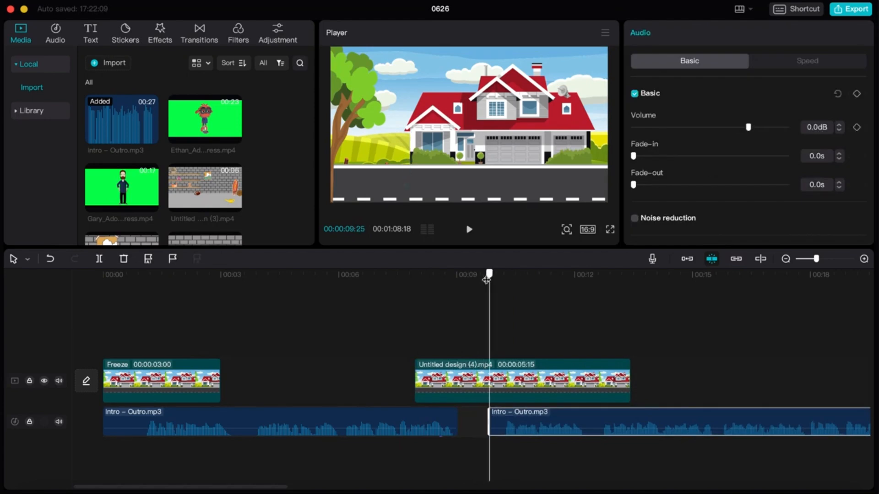
- Insert a freeze frame in the Untitled design (4).mp4 clip at 00:00:09:25 and delete the remaining footage after it
click(483, 380)
click(148, 259)
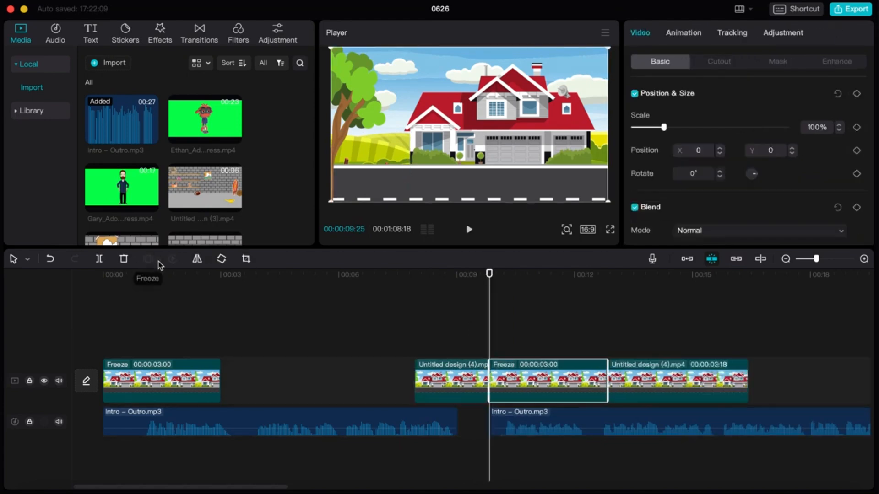
click(666, 373)
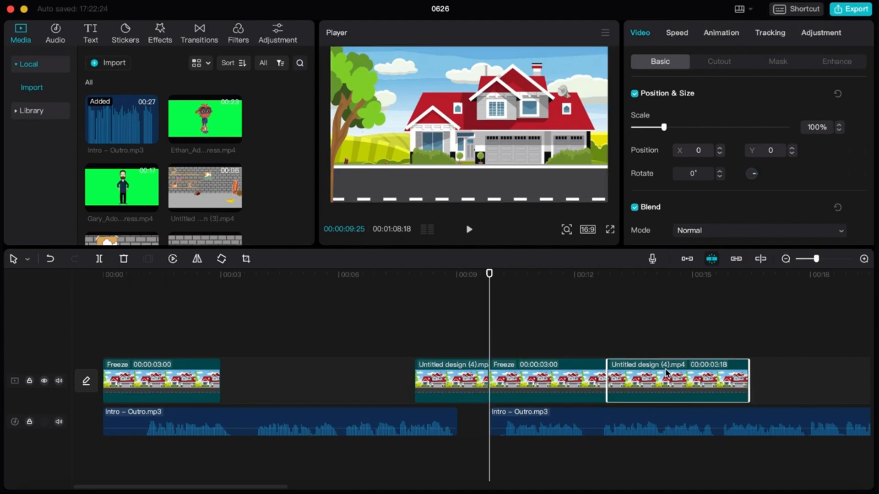
key(Delete)
- Extend the opening house freeze to 00:00:07:28 to close the gap and trim the second house freeze to end at 00:00:10:29
drag(221, 373, 414, 373)
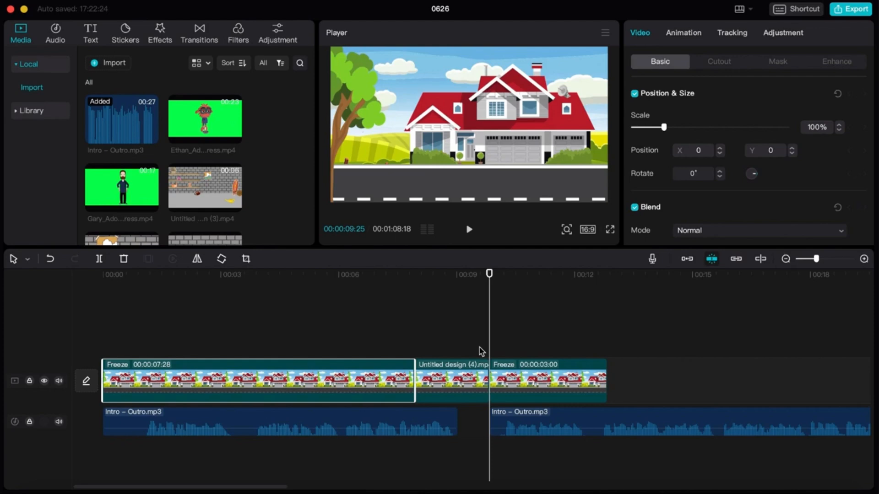
key(space)
key(space)
click(541, 387)
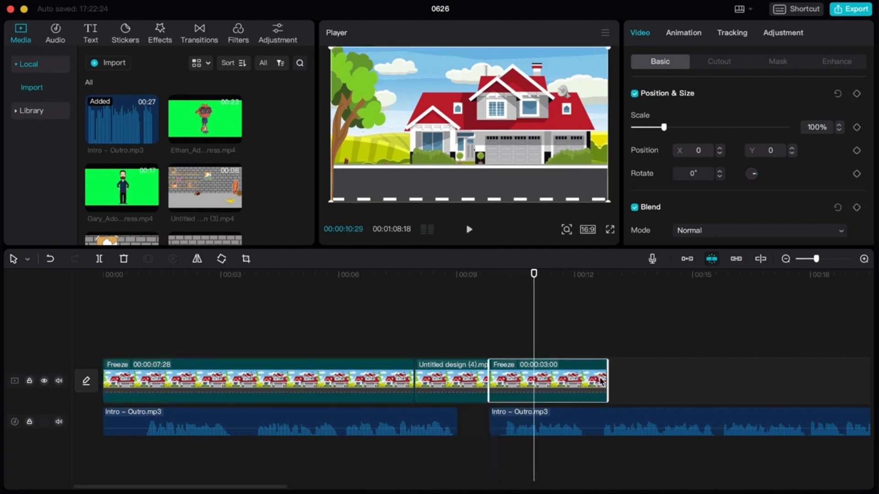
drag(605, 379, 531, 382)
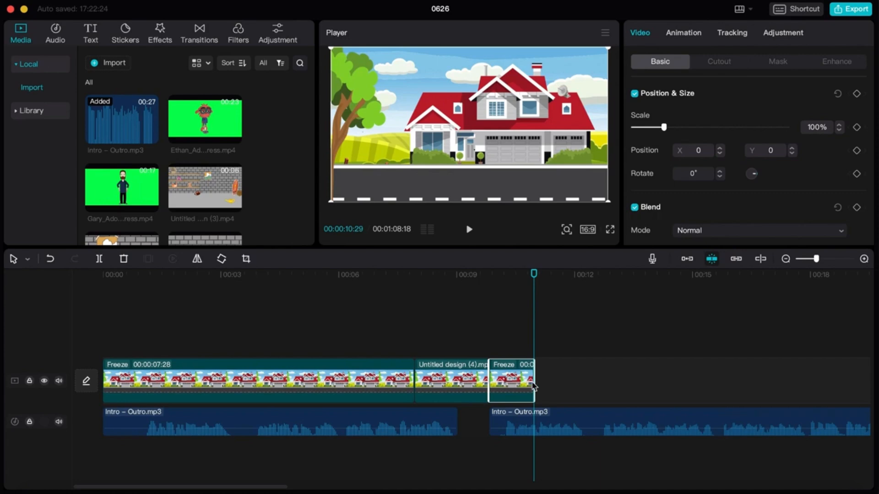
- Place Untitled design (3).mp4 directly after the house clips at 00:00:10:29 and play it against the intro audio
drag(233, 202, 536, 388)
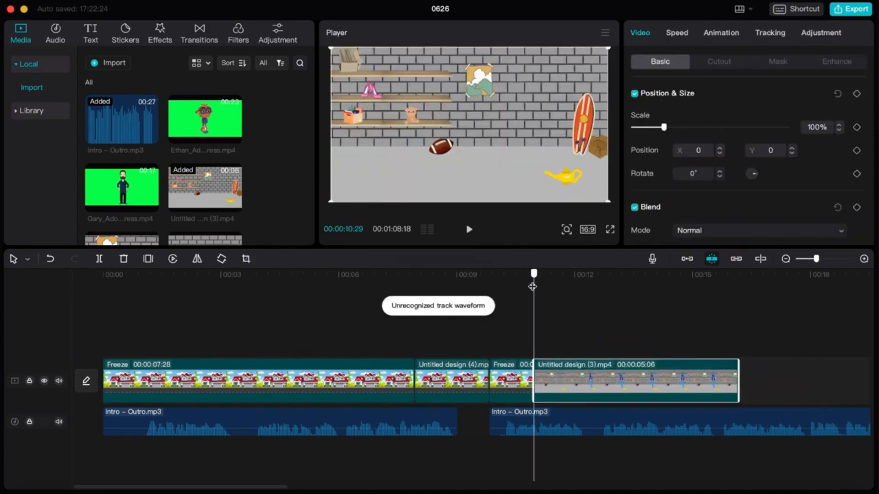
key(space)
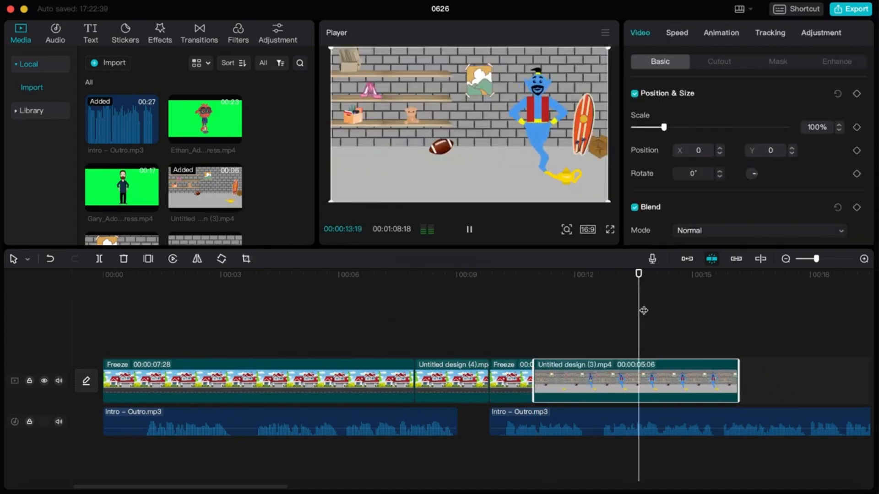
scroll(643, 310, right, 5)
drag(475, 288, 384, 301)
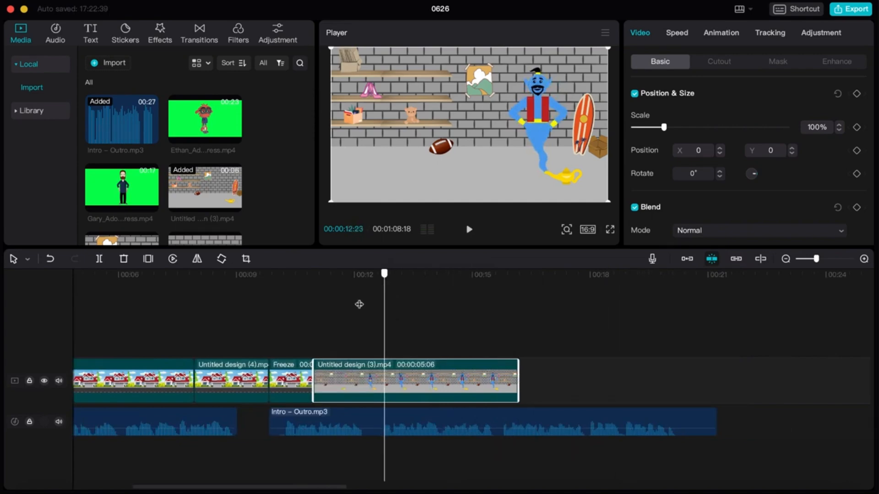
- Insert a 3-second freeze frame at the start of the garage clip at 00:00:10:29 and play through the genie's appearance
drag(332, 306, 314, 317)
click(148, 258)
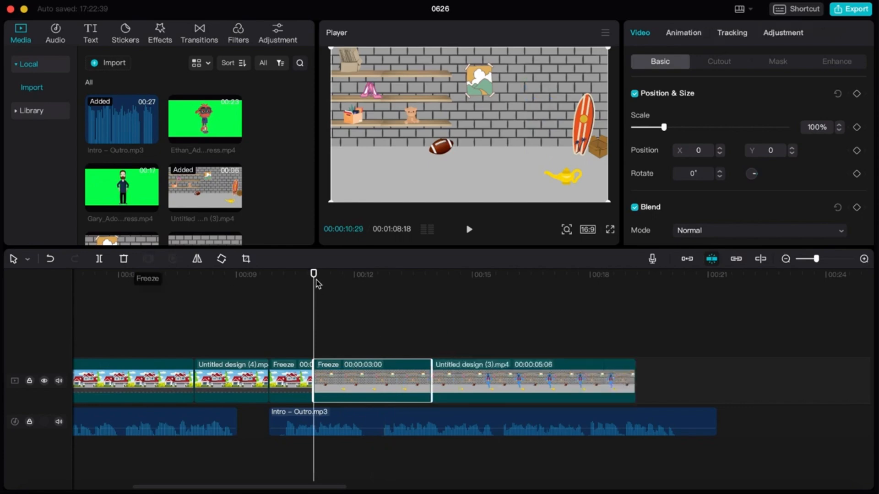
key(space)
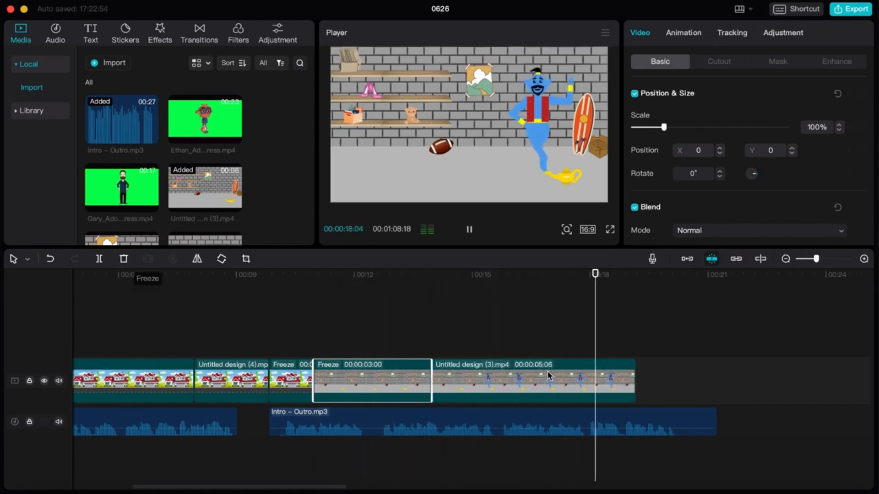
key(space)
- Insert a freeze frame in the garage clip at 00:00:17:09 with the genie visible and delete the footage after it
drag(605, 306, 562, 325)
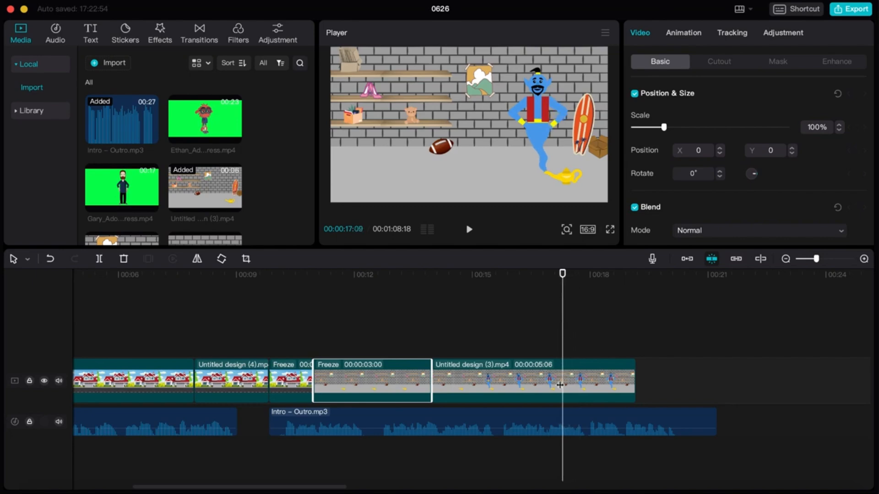
click(559, 385)
click(148, 259)
click(705, 375)
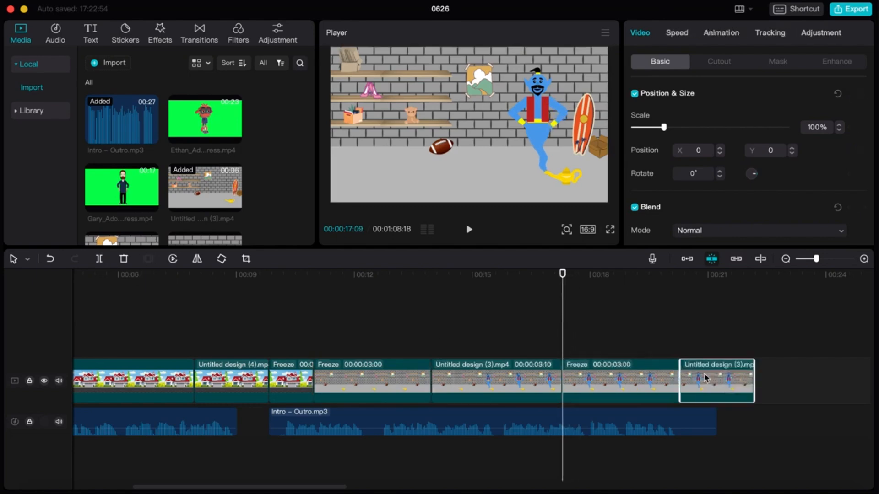
key(Delete)
- Extend the final genie freeze frame to a duration of 00:00:51:18
click(787, 259)
click(500, 384)
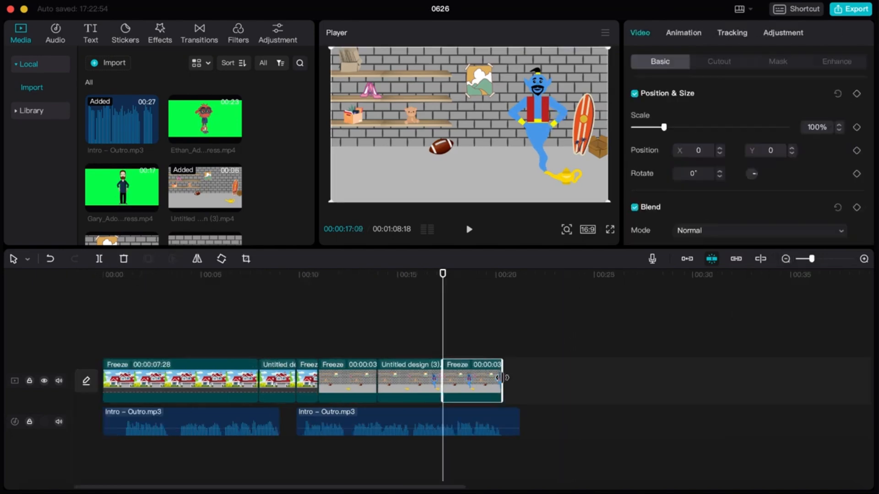
drag(501, 377, 769, 378)
- Combine the garage freeze, the Untitled design (3).mp4 clip and the genie freeze into one compound clip
click(267, 343)
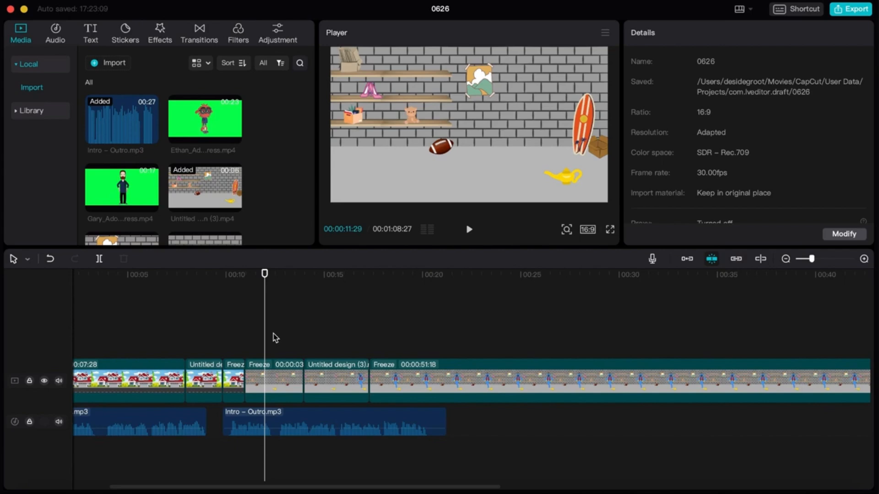
drag(276, 338, 387, 365)
right_click(397, 378)
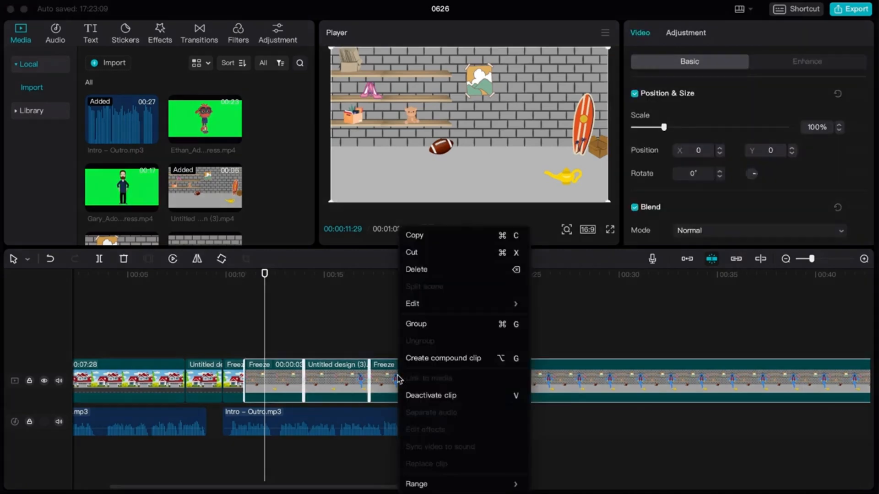
click(418, 359)
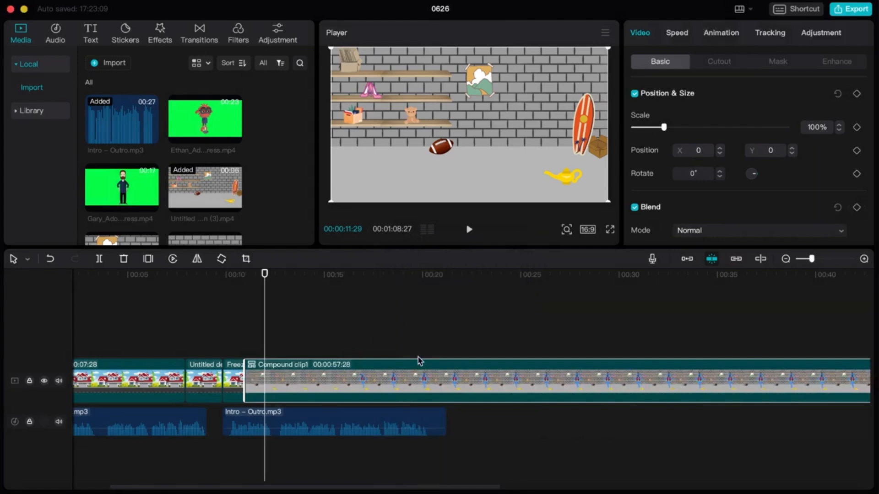
- Combine the three house clips at the start of the timeline into one compound clip
scroll(417, 359, left, 2)
drag(206, 339, 300, 370)
right_click(300, 370)
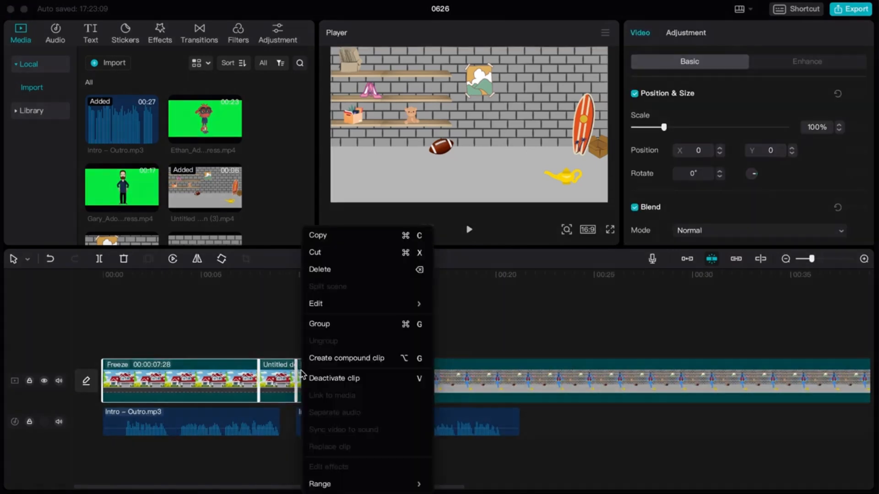
click(328, 359)
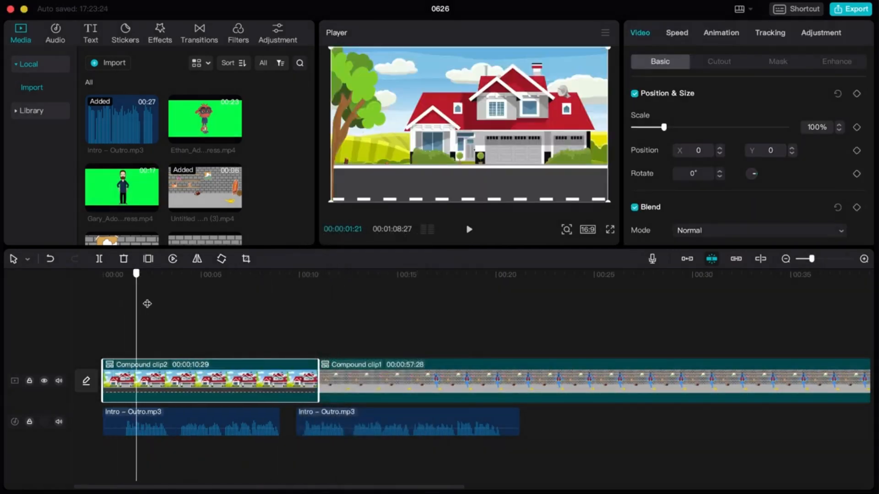
- Animate a zoom-in on the house compound clip: keyframe Position & Size at 00:00:00:00, then enlarge and raise the picture at its last frame
drag(233, 301, 103, 308)
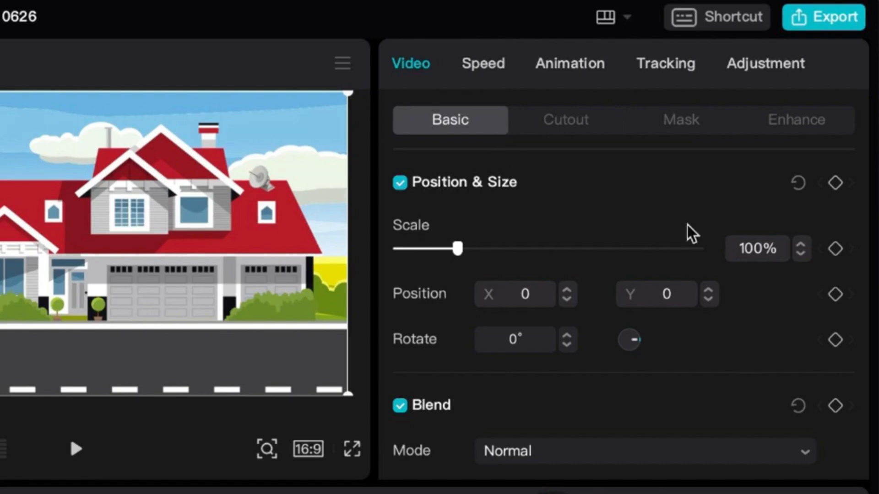
click(837, 185)
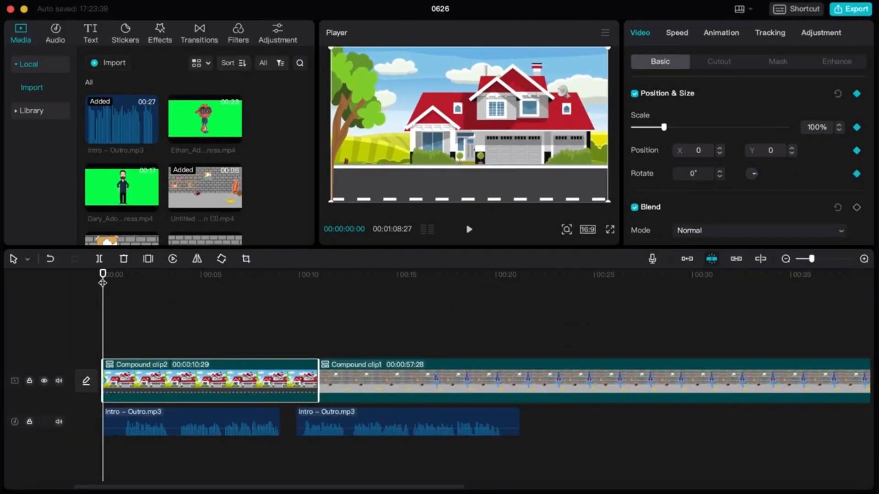
drag(103, 285, 318, 278)
key(Left)
drag(608, 202, 685, 280)
drag(467, 177, 475, 150)
drag(319, 286, 88, 292)
drag(101, 280, 284, 290)
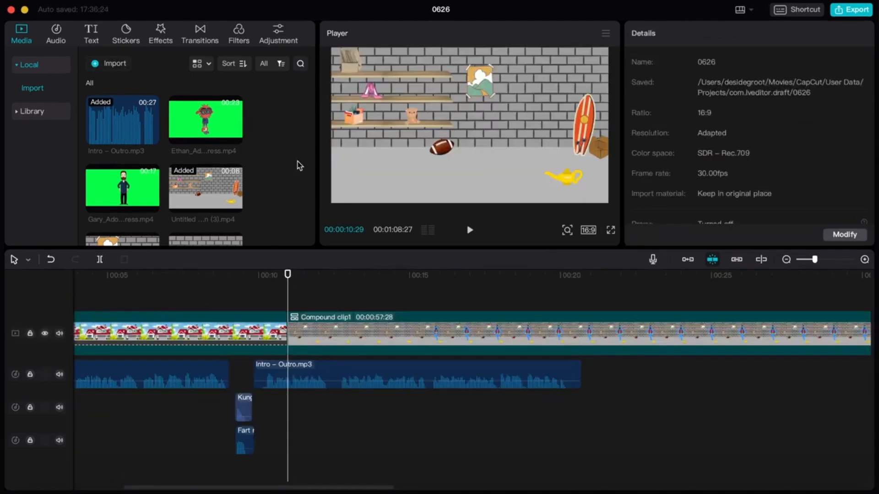
- Place Ethan_AdobeExpress.mp4 on a track above the garage scene at 00:00:10:29 and enable Chroma key for it
drag(196, 118, 295, 301)
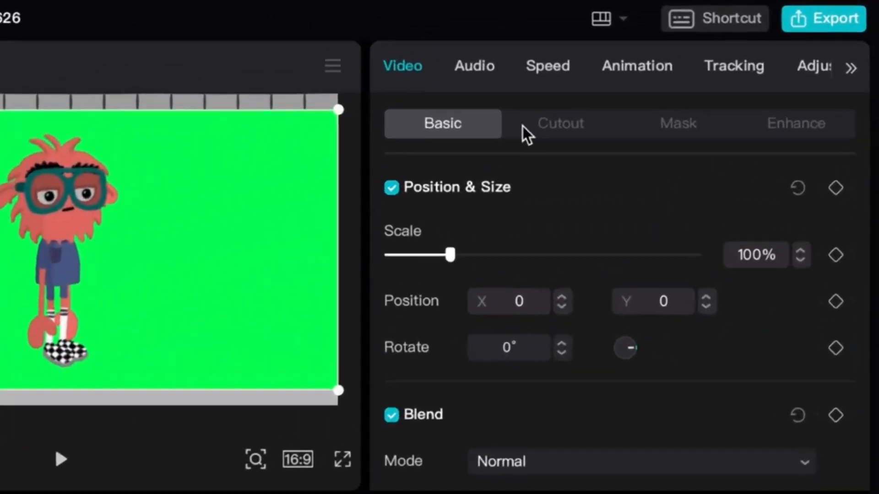
click(549, 128)
click(392, 189)
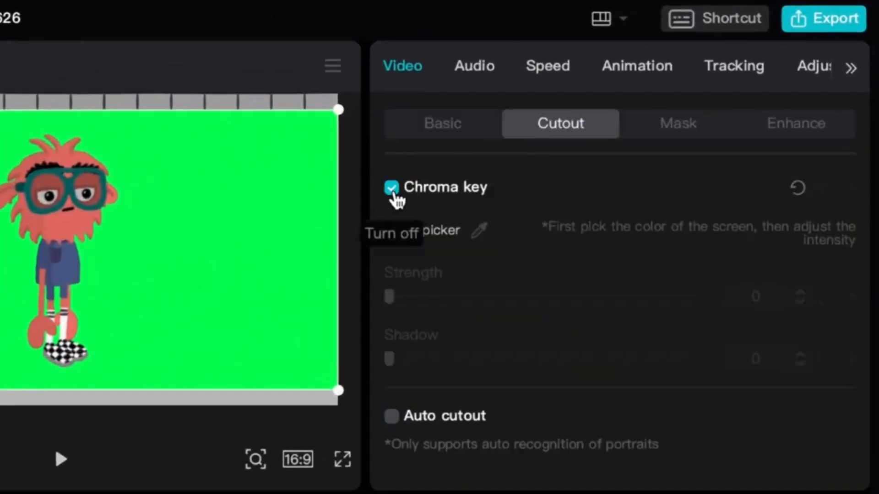
- Key out the Ethan clip's green background with a strength of 50 and scale the character down in the garage
click(478, 230)
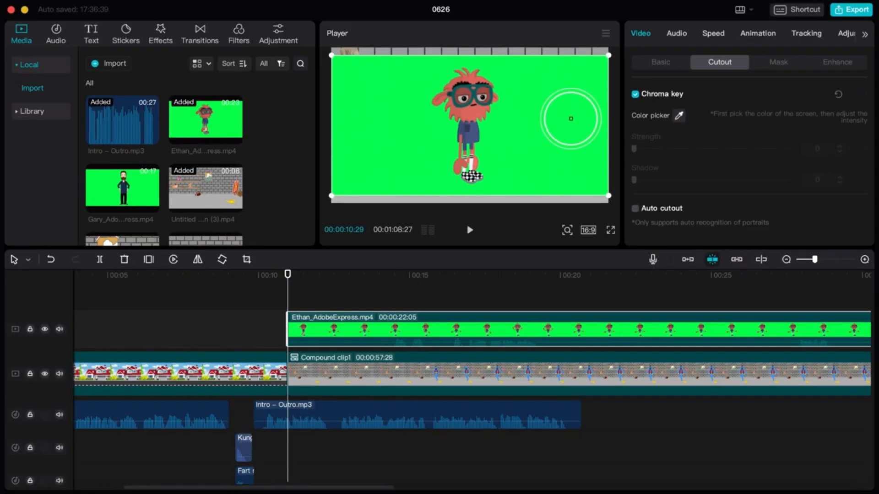
click(295, 259)
drag(634, 148, 650, 148)
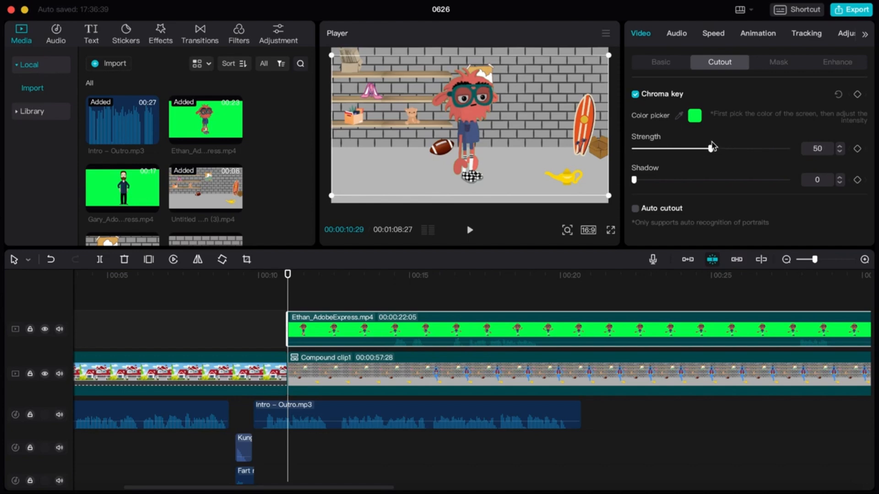
drag(608, 55, 536, 87)
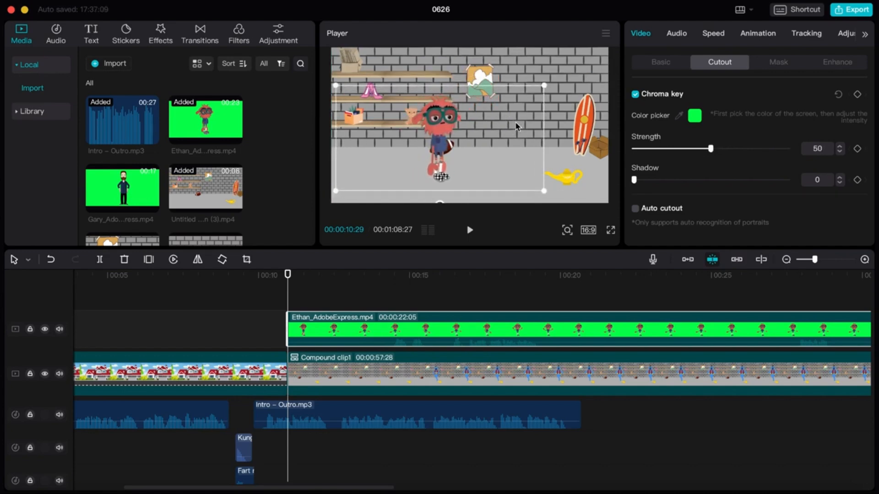
- Split out a short section of the Ethan clip ending at 00:00:14:07 and move the remainder to start at about 00:20
drag(287, 275, 570, 277)
drag(392, 278, 387, 281)
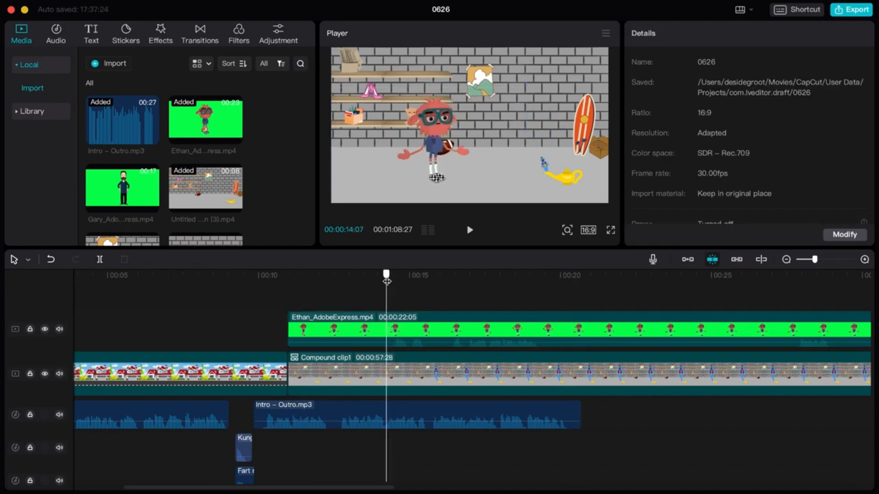
click(364, 334)
click(100, 260)
drag(415, 323, 582, 326)
- Copy the short Ethan section, paste it at 00:00:14:07 and play the join to check the loop
mouse_move(387, 275)
mouse_down()
mouse_move(356, 291)
mouse_move(387, 276)
mouse_up()
click(351, 328)
key(super+v)
click(344, 275)
key(space)
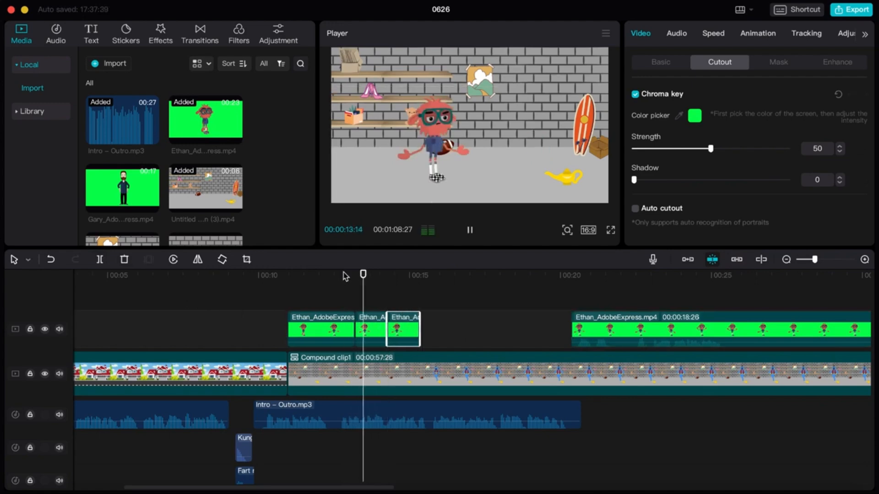
key(space)
- Paste further copies of the short Ethan section back to back, placing the last one at 00:00:19:18
click(417, 276)
key(super+v)
click(452, 275)
key(super+v)
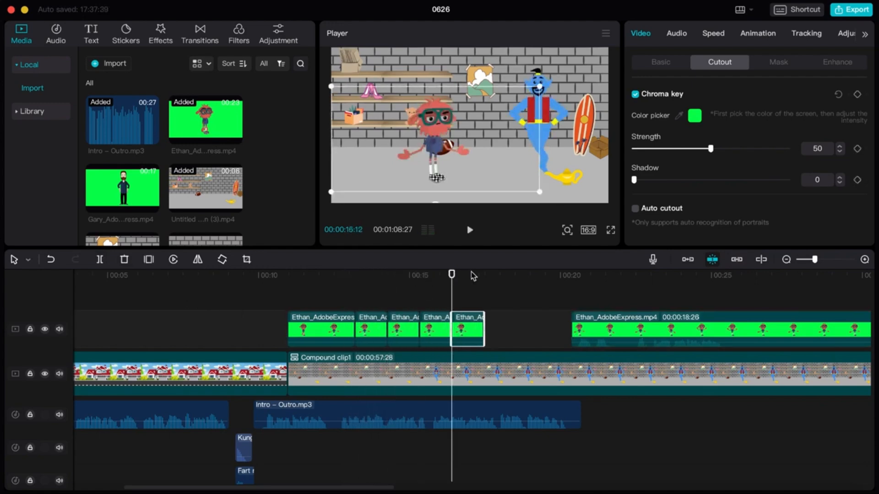
click(483, 275)
key(super+v)
click(516, 274)
key(super+v)
click(547, 274)
key(super+v)
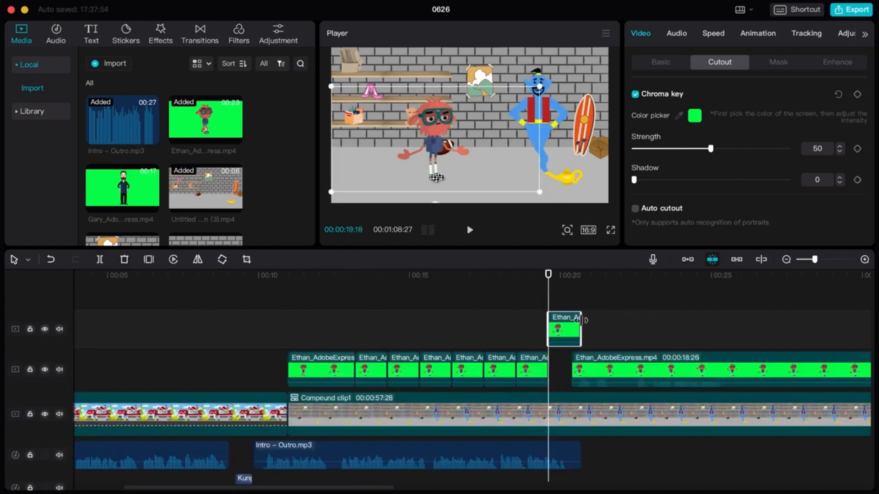
- Fit the last Ethan copy into the gap before the remaining Ethan clip on the same track and play the result
drag(561, 331, 561, 371)
key(space)
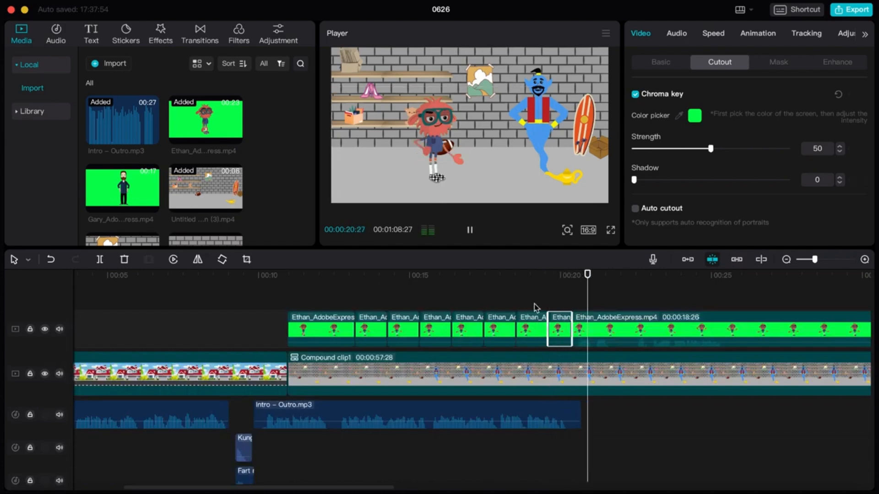
key(space)
- Place Gary_AdobeExpress.mp4 above the Ethan clips at 00:00:10:29 and key out its green background with a Chroma key strength of 34
drag(590, 286, 288, 316)
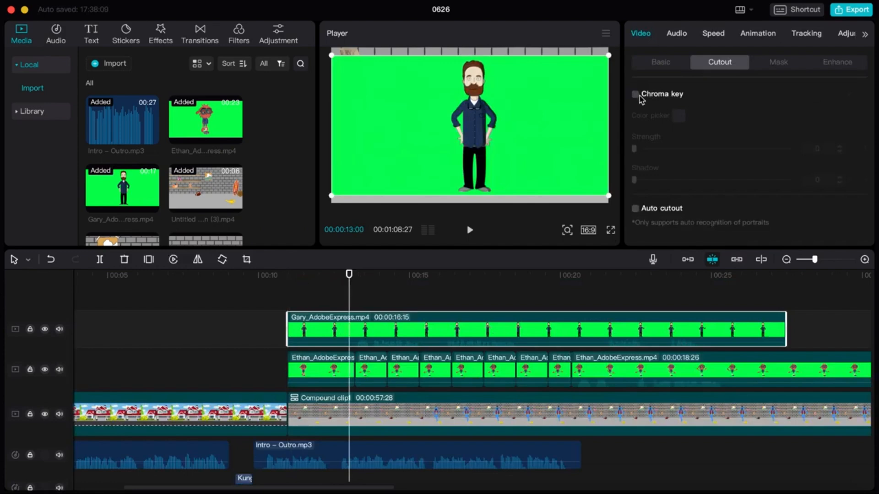
drag(633, 148, 690, 150)
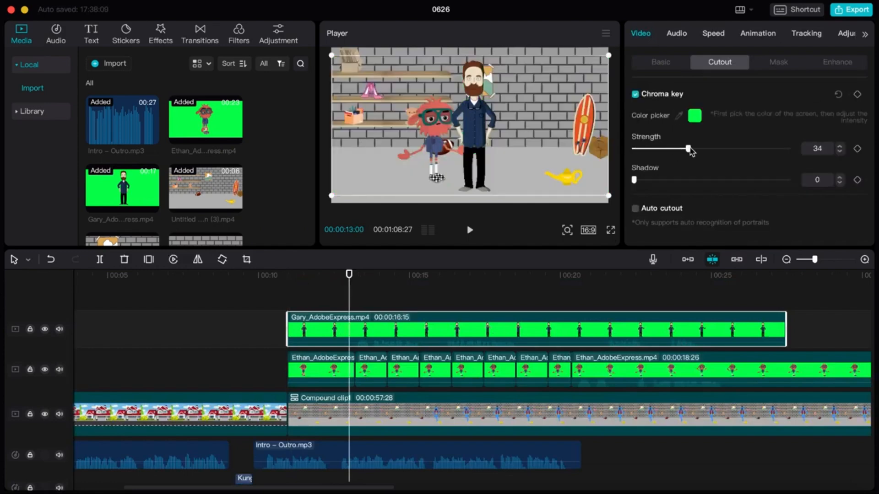
- Move Gary to stand in front of the shelves beside Ethan, adjust his size slightly and split his clip
drag(474, 125, 391, 118)
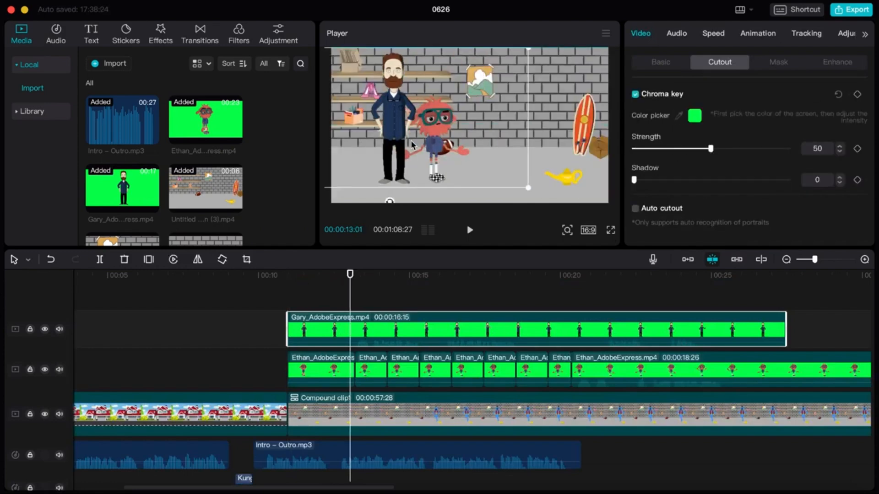
drag(527, 187, 534, 191)
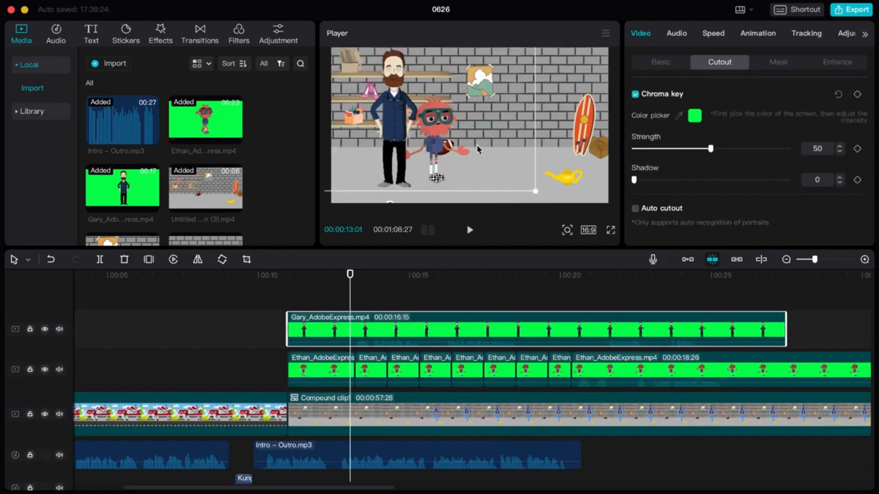
drag(485, 164, 480, 162)
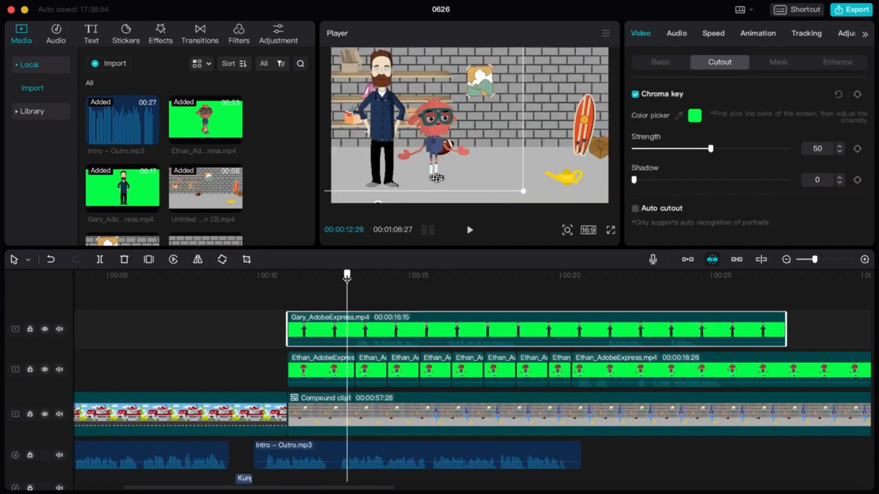
key(ctrl+b)
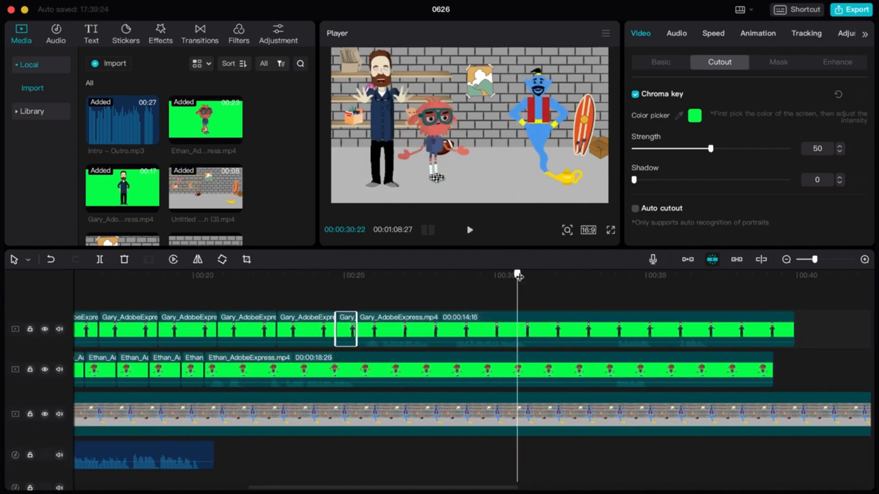
- Split the long Ethan clip, cut about three seconds out near 00:00:30, close the gap and play the join
click(534, 361)
click(100, 260)
drag(518, 367, 467, 367)
mouse_move(521, 366)
mouse_down()
mouse_move(608, 367)
mouse_move(523, 367)
mouse_move(532, 367)
mouse_up()
click(531, 274)
click(490, 286)
key(space)
drag(466, 367, 510, 367)
click(485, 297)
key(space)
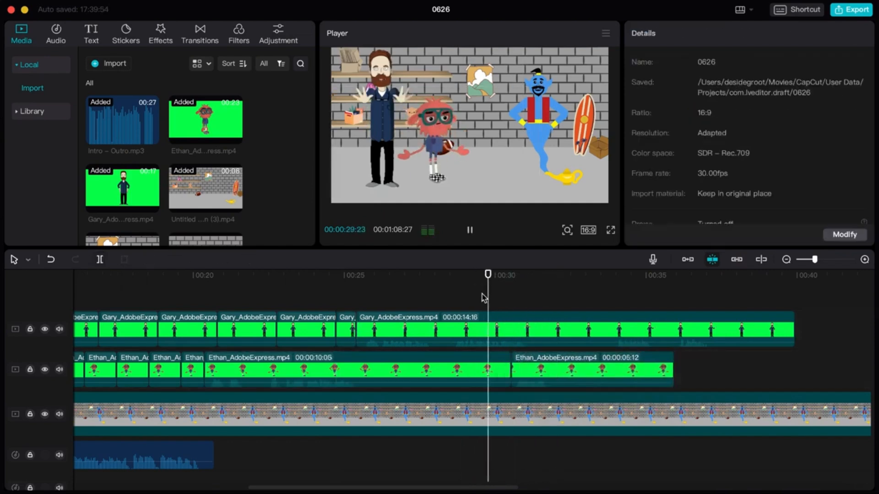
- Split the last Ethan clip at 00:00:32:07 and again shortly after, and move the leftover part away along its track
click(572, 288)
key(space)
click(576, 286)
click(562, 287)
click(567, 369)
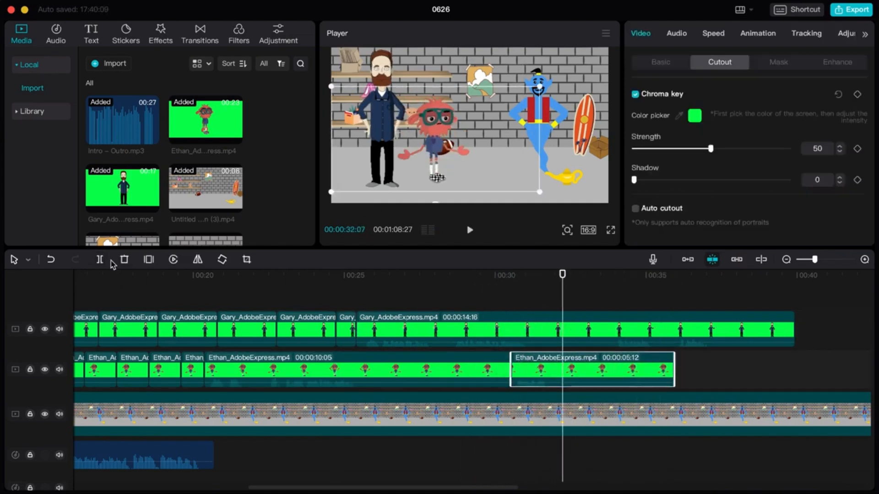
click(100, 260)
click(614, 283)
click(100, 259)
drag(640, 368, 810, 369)
- Paste copies of the short Ethan section back to back after 00:00:32:07, delete the leftover part and play the result
click(571, 373)
key(super+v)
click(717, 281)
key(super+v)
click(810, 369)
key(Delete)
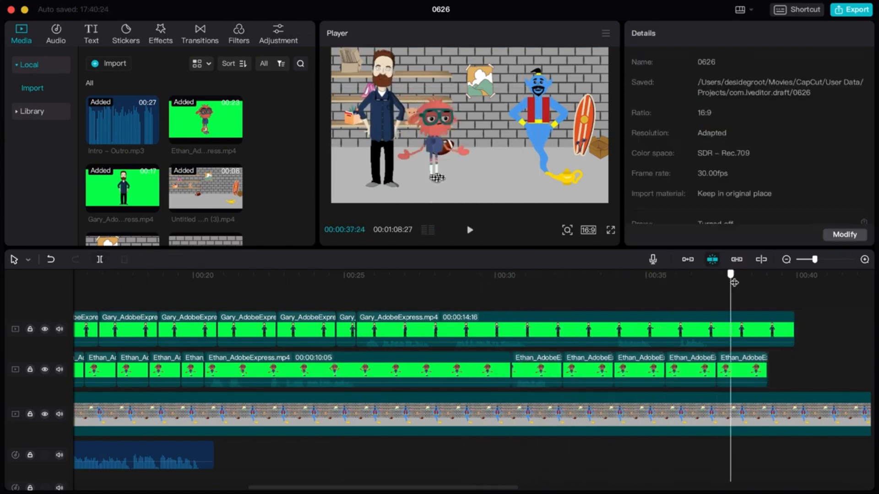
key(super+v)
click(472, 286)
key(space)
key(space)
- Split off the idle end of the long Gary clip and paste four copies of that short section back to back
click(714, 330)
scroll(720, 331, left, 3)
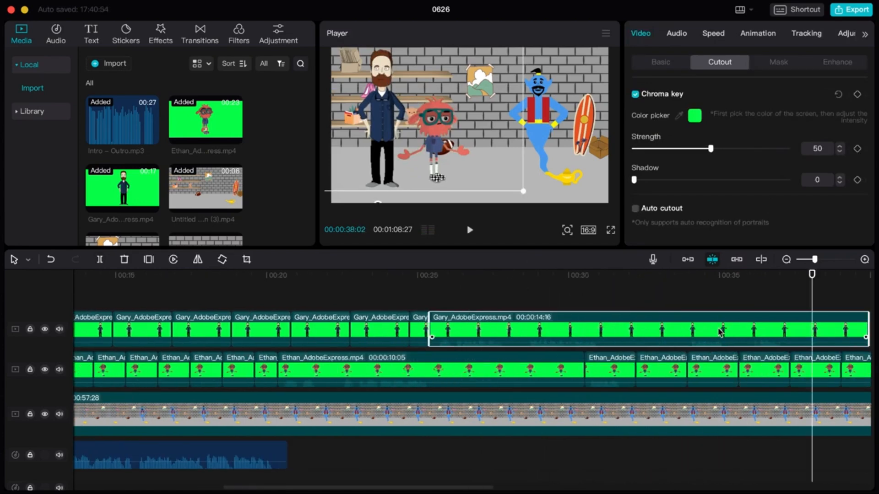
scroll(720, 331, right, 5)
click(599, 286)
click(605, 286)
key(super+b)
click(620, 287)
click(649, 284)
key(super+v)
key(super+v)
click(731, 279)
key(super+v)
key(super+v)
- Paste more short Ethan copies from 00:00:40:22 so his track runs about as long as Gary's
click(671, 279)
key(super+v)
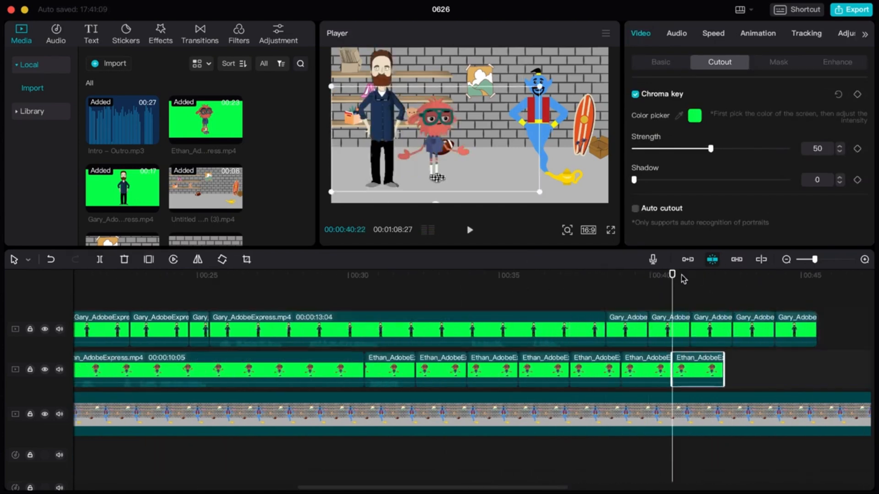
click(775, 279)
key(super+minus)
click(809, 315)
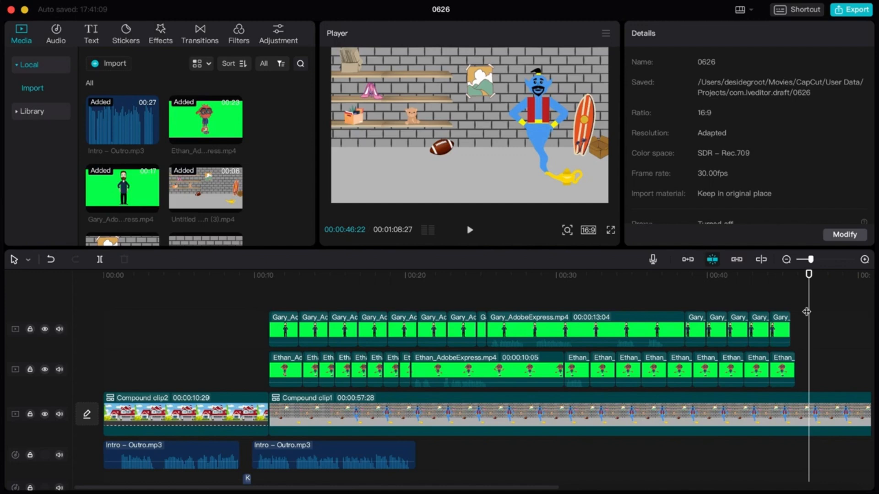
- Combine all the Gary clips into one compound clip and all the Ethan clips into another
drag(799, 298, 284, 324)
key(alt+g)
click(240, 374)
drag(257, 374, 797, 366)
key(alt+g)
- Play the garage scene with both compound clips and check it around 00:00:28:27
key(space)
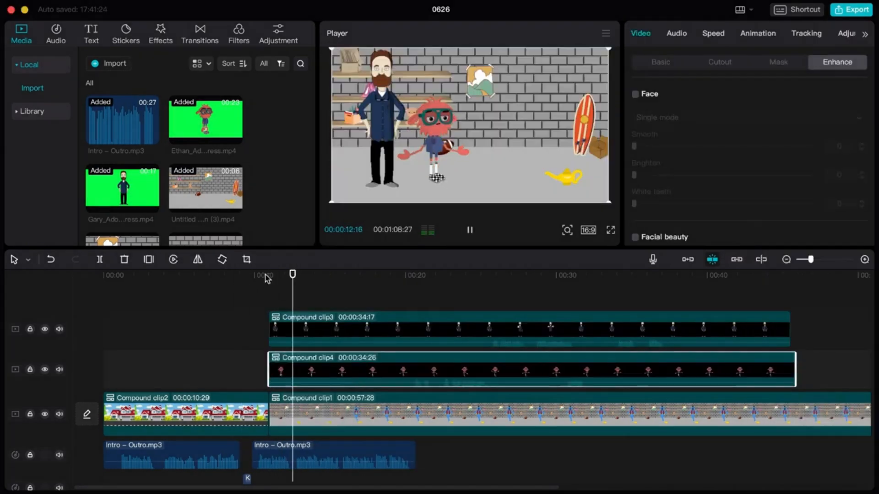
click(553, 288)
click(539, 290)
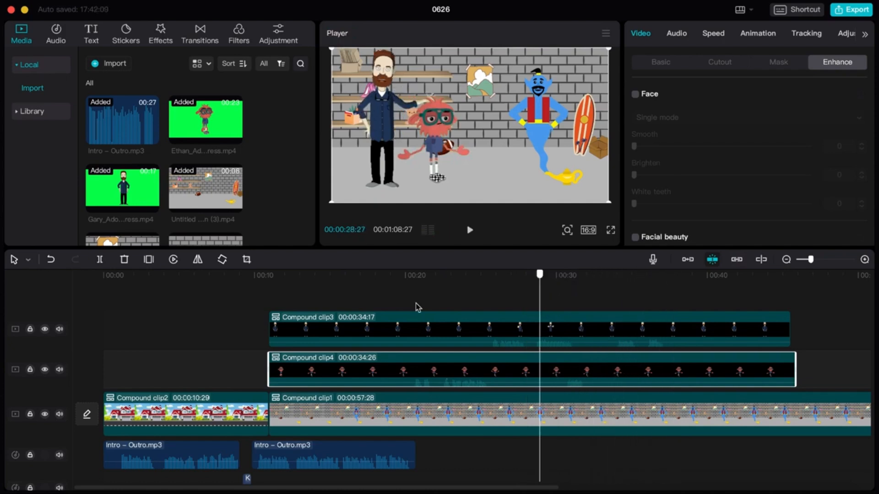
key(Up)
click(345, 305)
key(Up)
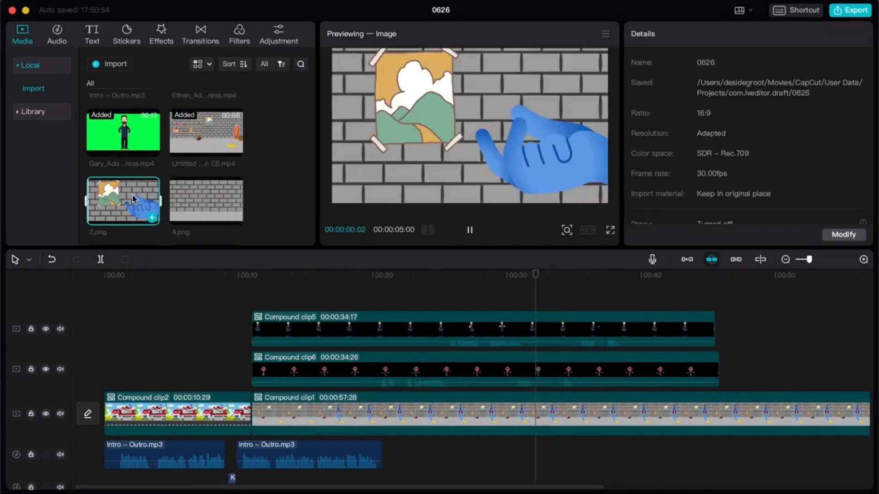
- Place 2.png above the character clips at 00:00:32:04 and Untitled design (2).png above it at 00:00:33:03
drag(123, 200, 524, 289)
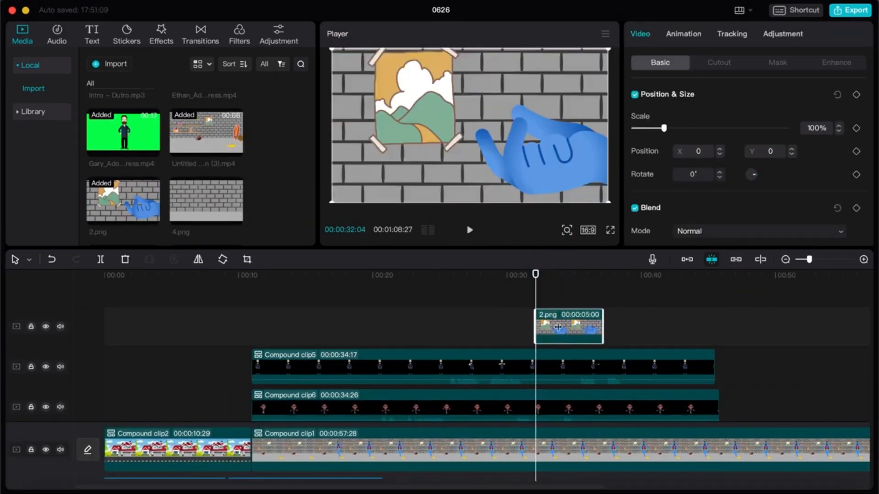
click(540, 364)
drag(536, 281, 547, 281)
scroll(165, 183, down, 3)
drag(206, 209, 550, 296)
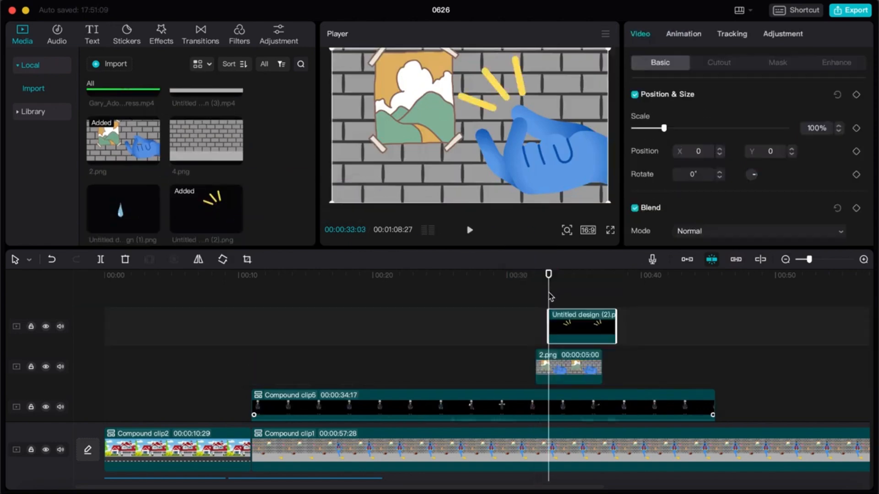
- Trim Untitled design (2).png to a brief flash, play the finger snap and shorten 2.png to about two seconds
key(space)
drag(615, 323, 553, 324)
click(530, 287)
key(space)
key(space)
scroll(563, 282, down, 2)
click(534, 284)
key(space)
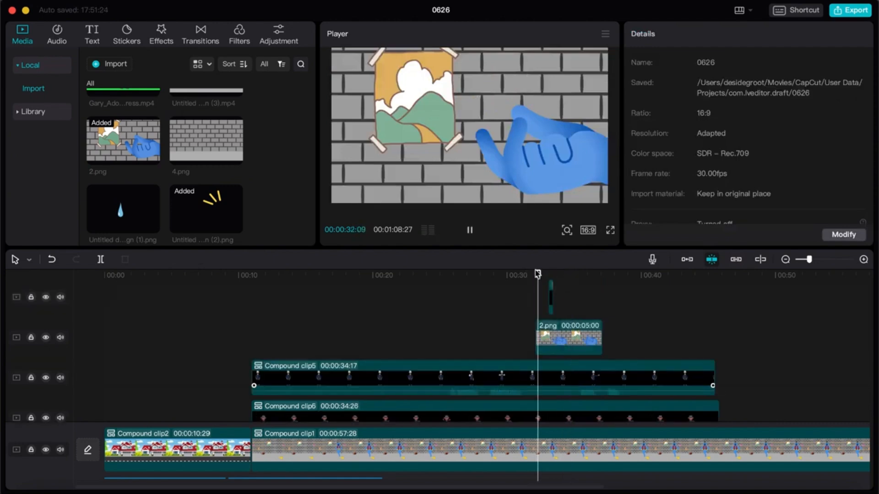
key(space)
drag(600, 338, 563, 334)
- Split Compound clip5 and Compound clip6 at 00:00:32:04, move their second parts to the end of 2.png and play the transition
scroll(562, 334, down, 2)
click(531, 362)
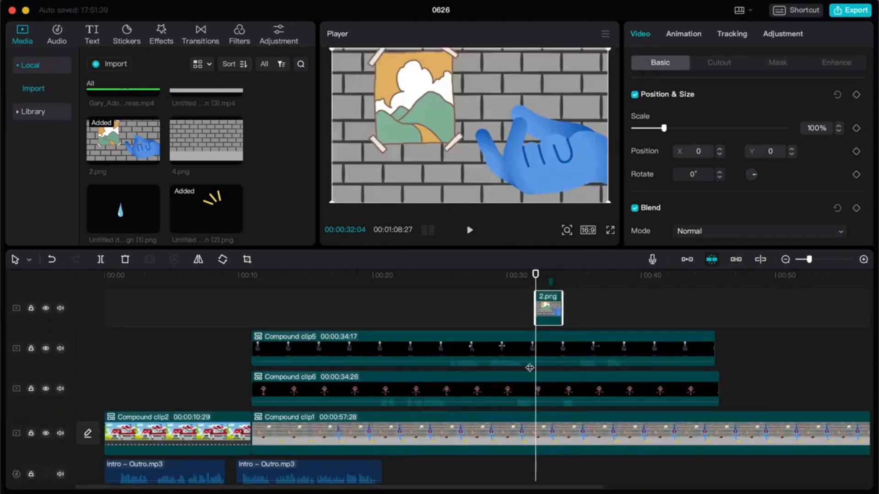
click(101, 260)
click(498, 378)
click(101, 260)
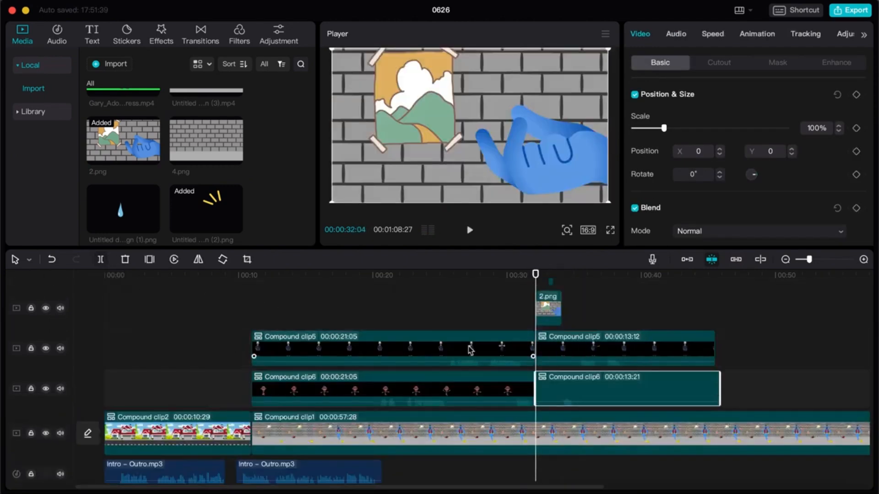
super+click(609, 348)
drag(601, 395, 627, 396)
click(521, 287)
key(space)
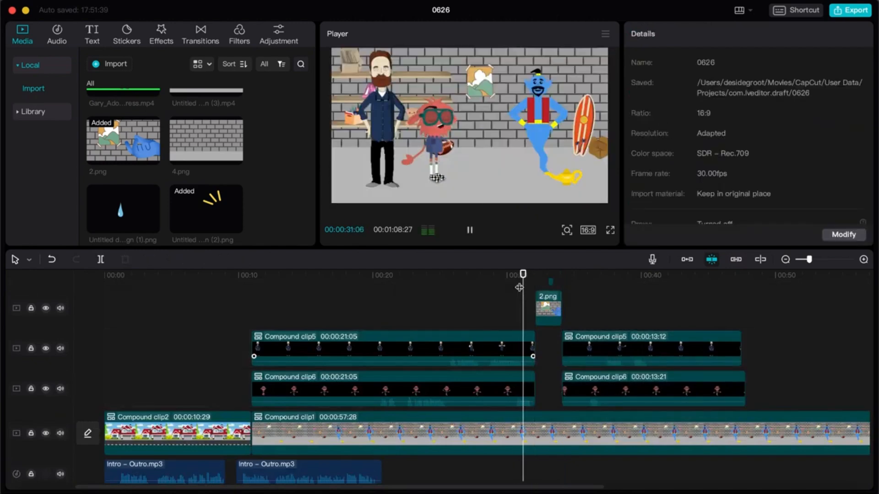
key(space)
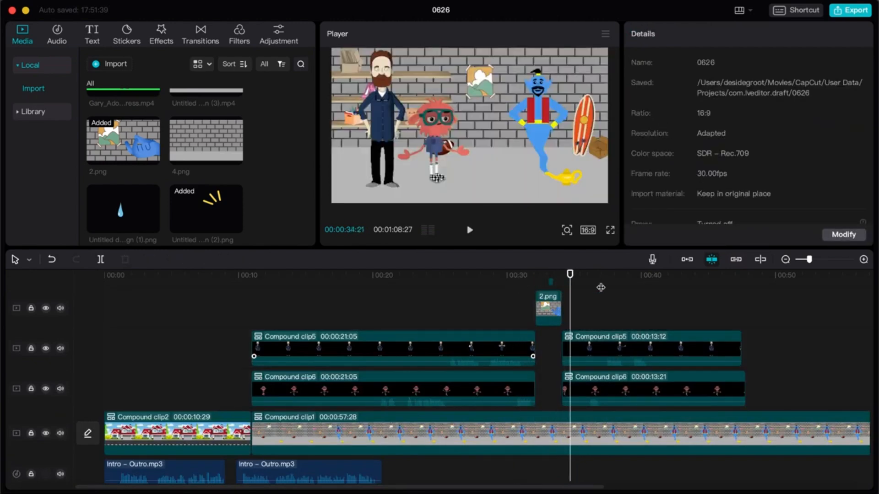
- Add the craiyon hedgehog image at 00:00:34:21 and crop off its lower strip with the crayon logo
scroll(614, 334, down, 2)
scroll(206, 183, down, 10)
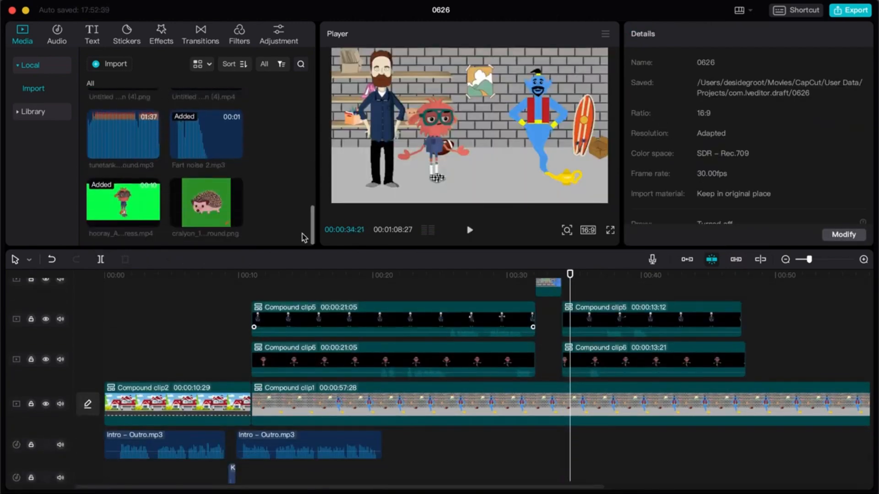
click(206, 202)
click(237, 218)
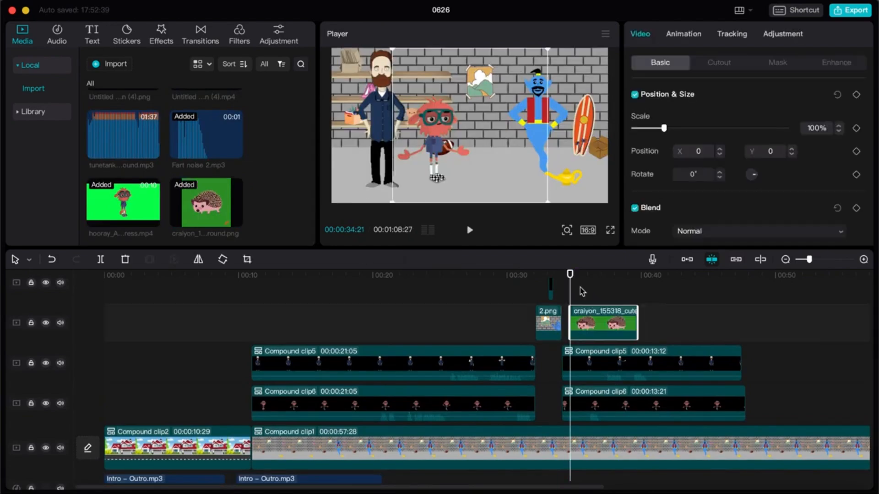
click(248, 259)
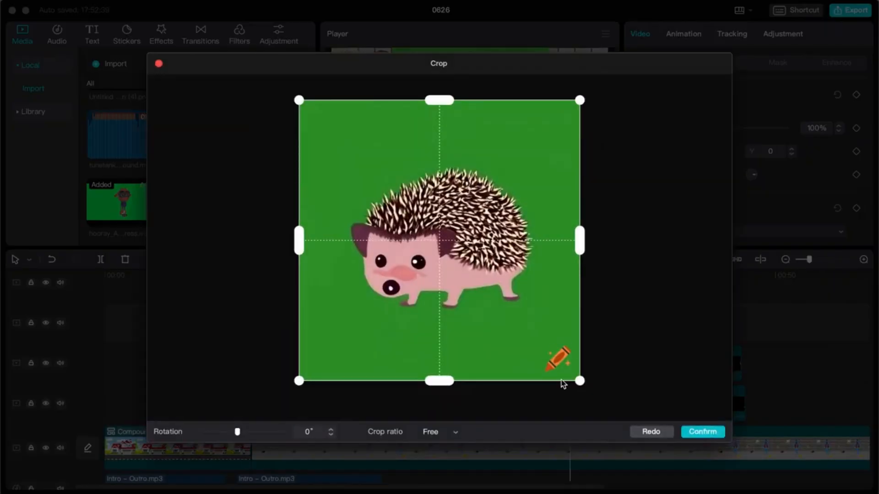
drag(447, 382, 446, 332)
click(702, 431)
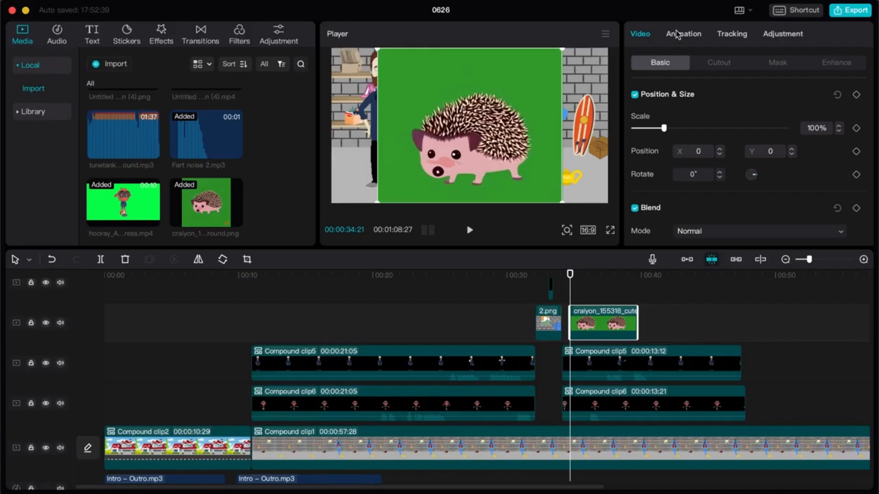
- Key out the hedgehog's green background with a Chroma key strength of 50
click(710, 64)
click(634, 94)
click(678, 116)
click(522, 107)
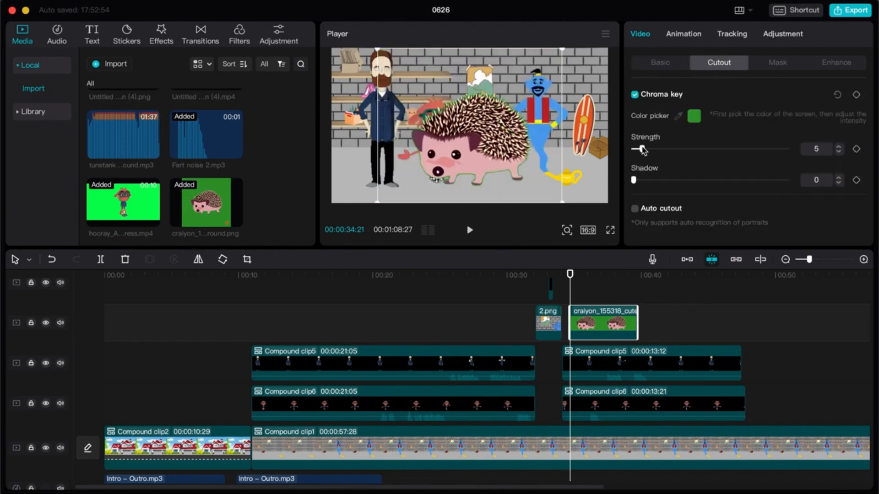
drag(640, 149, 697, 150)
- Shrink the hedgehog, place it on the floor between Ethan and the genie, and mirror it horizontally
drag(378, 49, 425, 88)
drag(471, 132, 456, 140)
drag(488, 170, 488, 165)
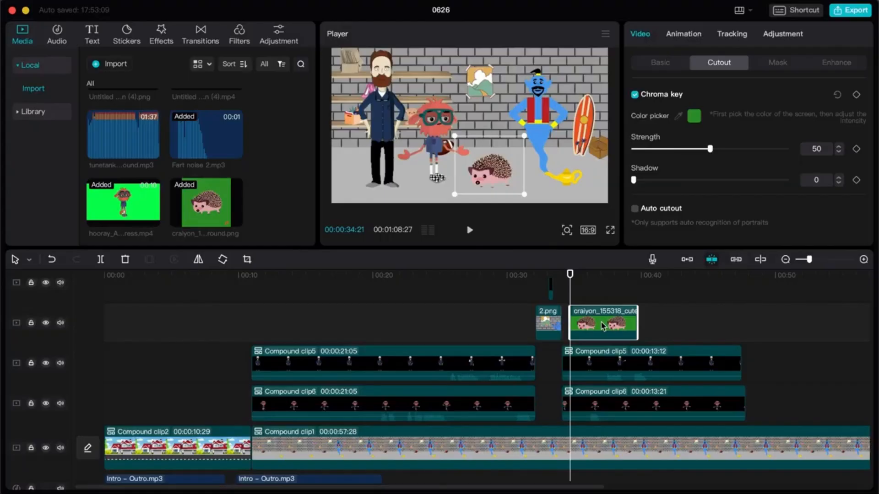
right_click(603, 327)
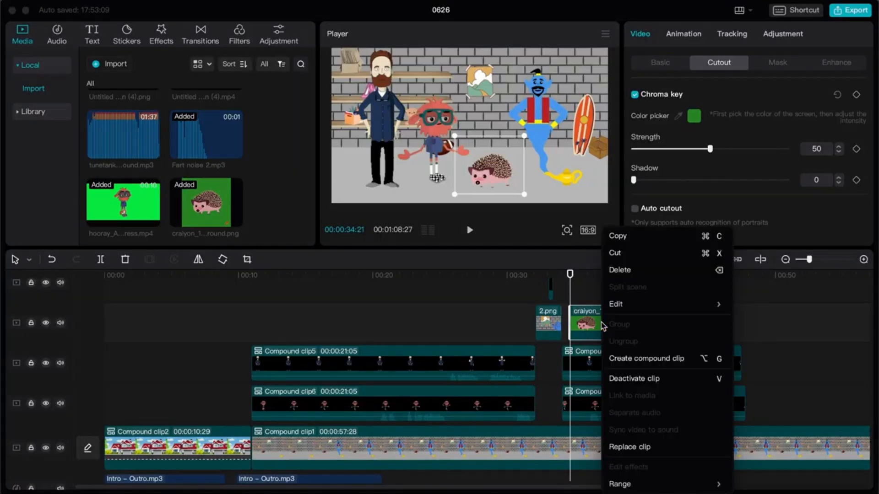
mouse_move(616, 303)
click(751, 340)
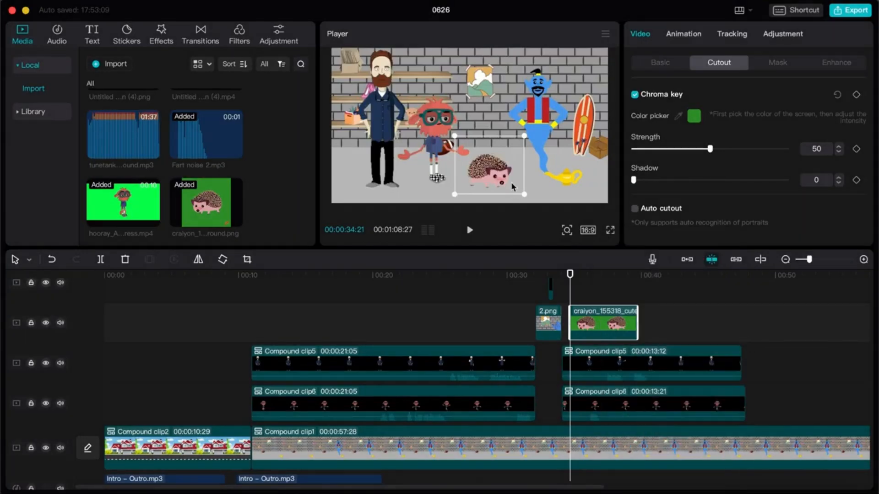
click(537, 191)
- Start the hedgehog clip at 00:00:34:03, give it a 1.0 s Fade In animation and play the snap into it
mouse_move(569, 274)
mouse_down()
mouse_move(562, 280)
mouse_move(570, 274)
mouse_up()
click(582, 324)
click(682, 36)
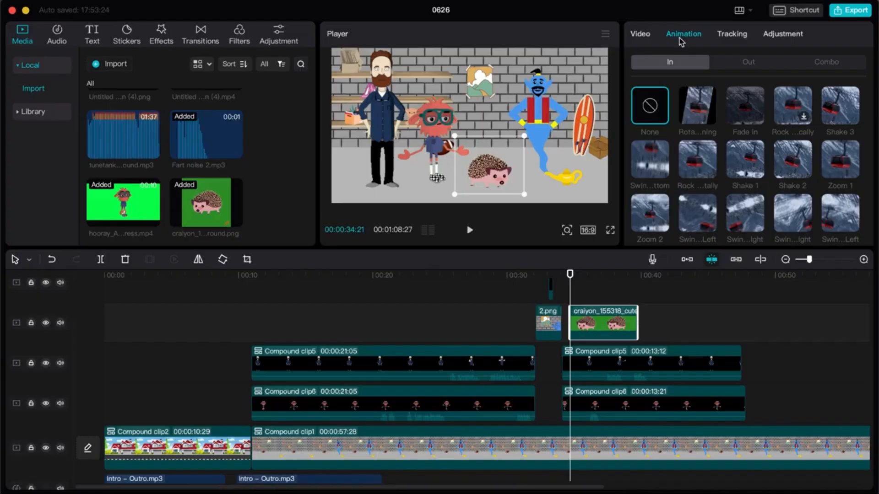
click(611, 212)
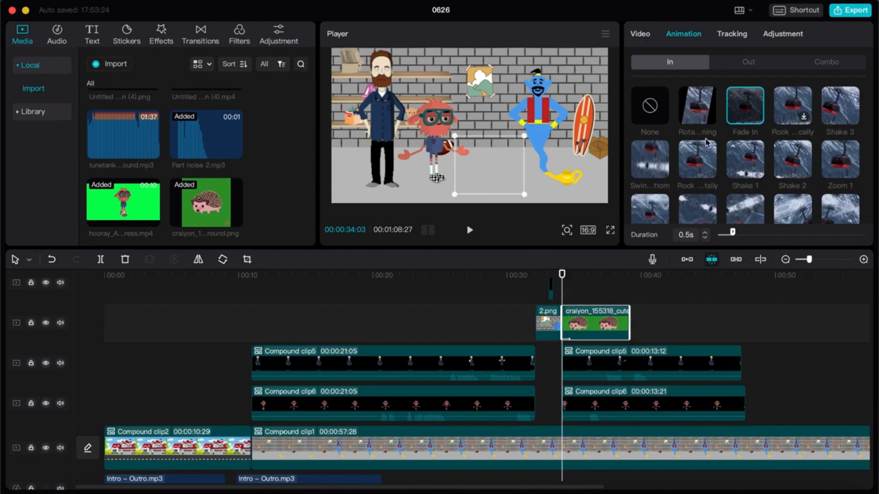
key(space)
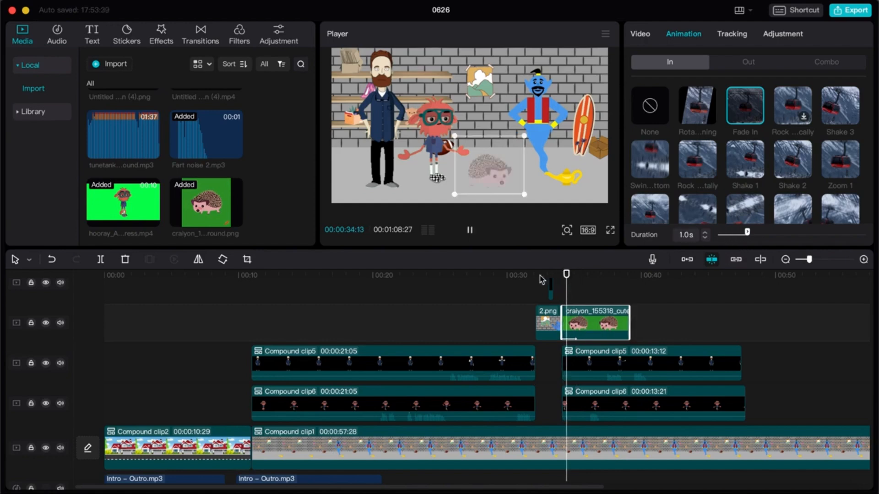
click(536, 283)
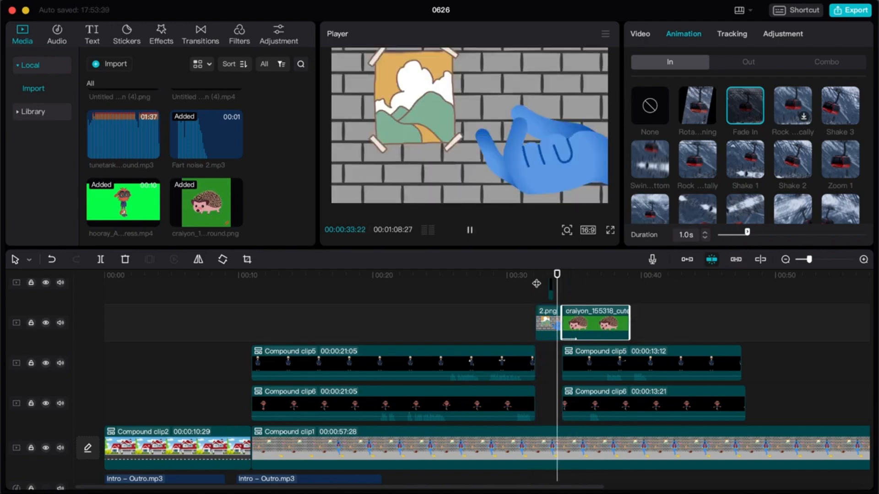
key(space)
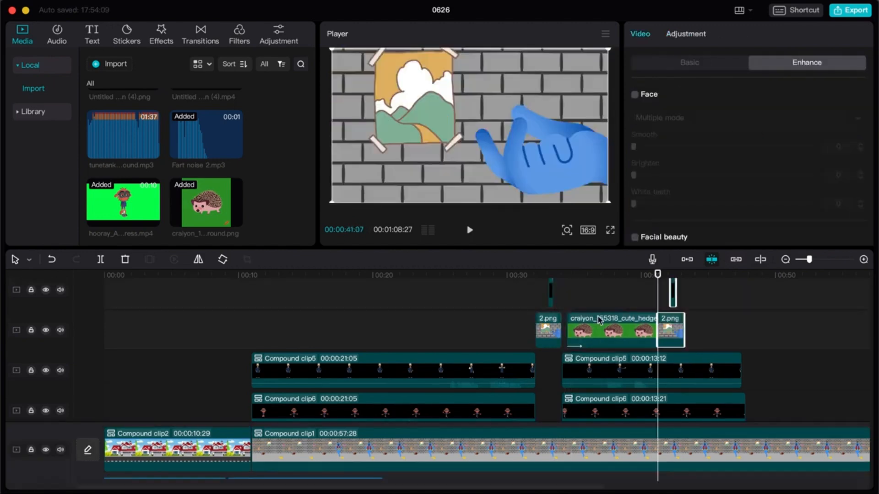
- Paste the finger-snap clips at 00:00:41:07, trim Compound clip5 and Compound clip6 to end there, and play the section
key(ctrl+v)
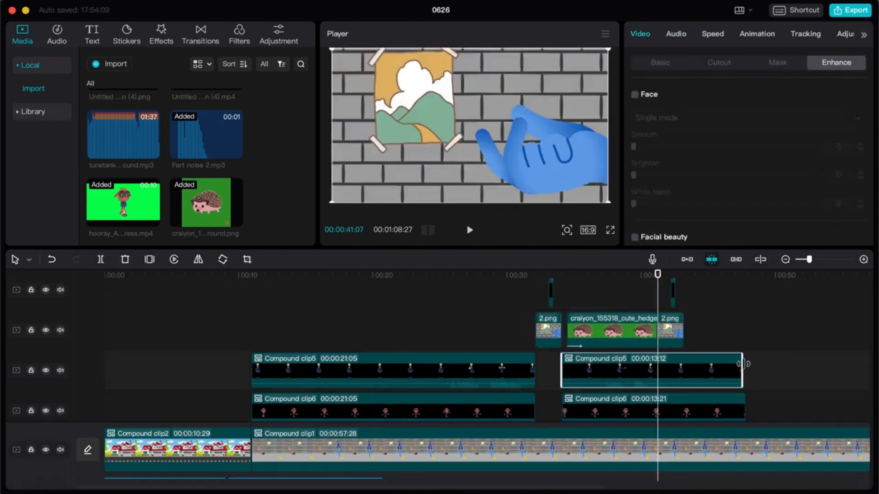
drag(741, 365, 684, 366)
drag(745, 407, 658, 408)
drag(684, 370, 657, 369)
click(627, 286)
key(space)
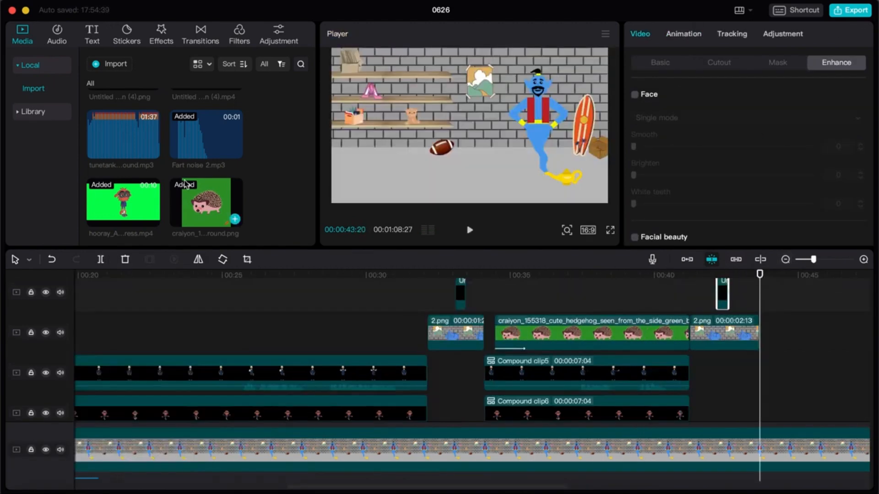
- Place the 4.png brick wall at 00:00:43:20 and put the green-screen hedgehog image on the track directly above it
scroll(219, 188, up, 4)
scroll(219, 187, up, 6)
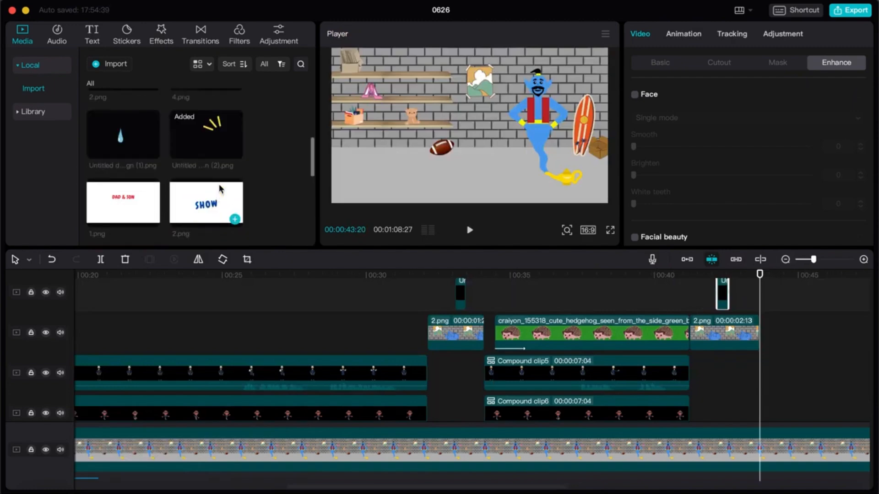
drag(206, 128, 755, 368)
scroll(197, 204, down, 8)
drag(206, 203, 744, 290)
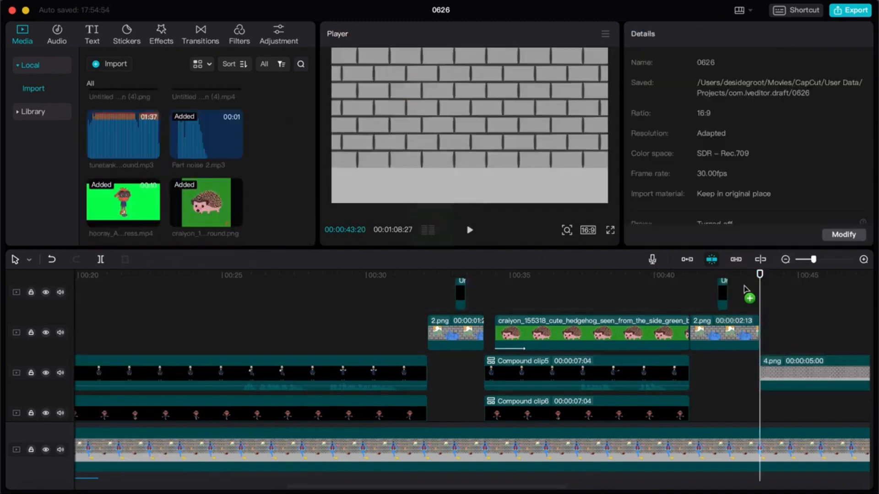
click(555, 336)
key(super+c)
key(super+v)
key(BackSpace)
drag(232, 218, 783, 316)
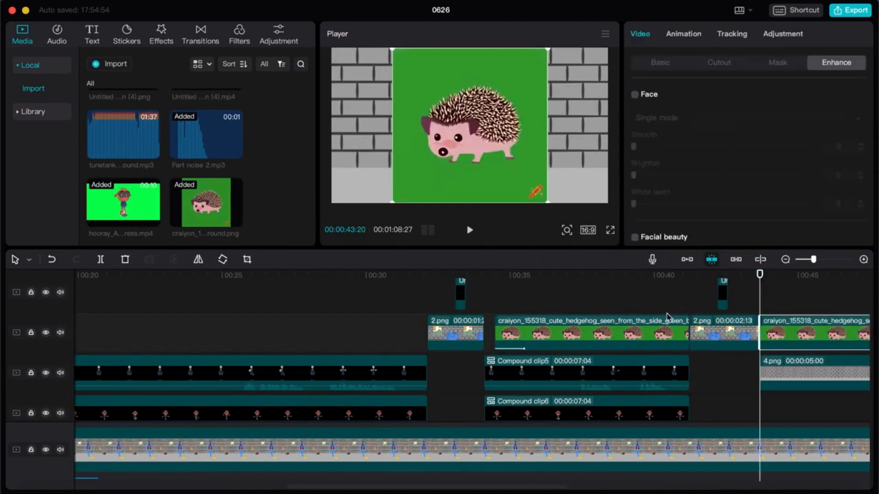
- Mirror the new hedgehog clip horizontally and crop its lower edge to cut off the crayon watermark
right_click(803, 333)
mouse_move(759, 305)
click(726, 342)
click(247, 259)
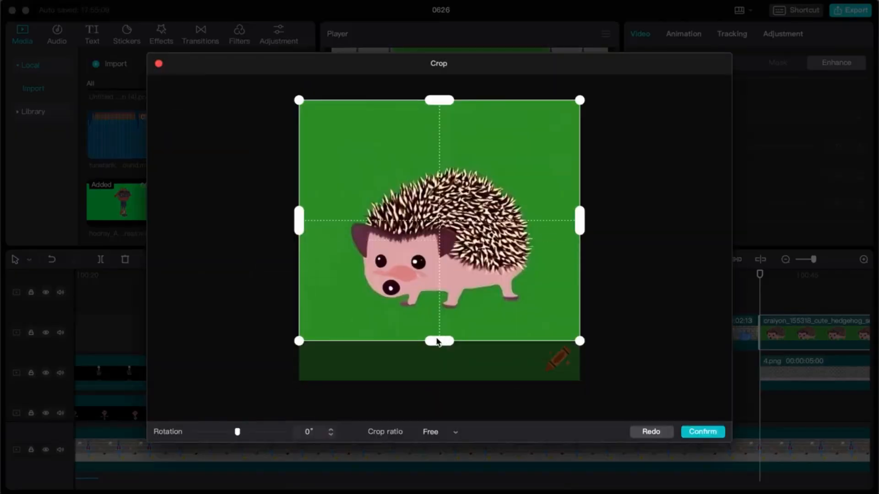
click(712, 433)
- Key out the mirrored hedgehog's green background using Chroma key at a strength of 50
click(719, 62)
click(634, 94)
click(533, 108)
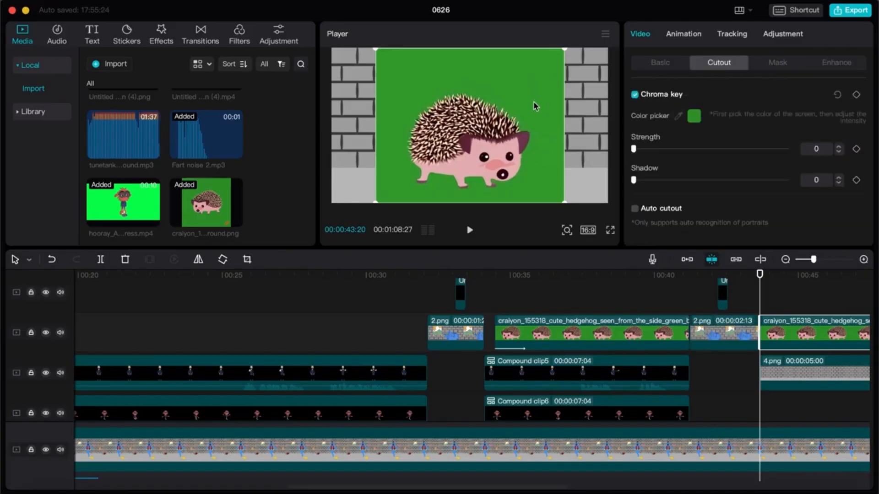
drag(634, 149, 716, 154)
- Enlarge the hedgehog to about 183% and position it as a close-up with its face near the frame's centre
drag(502, 174, 439, 136)
drag(500, 164, 582, 205)
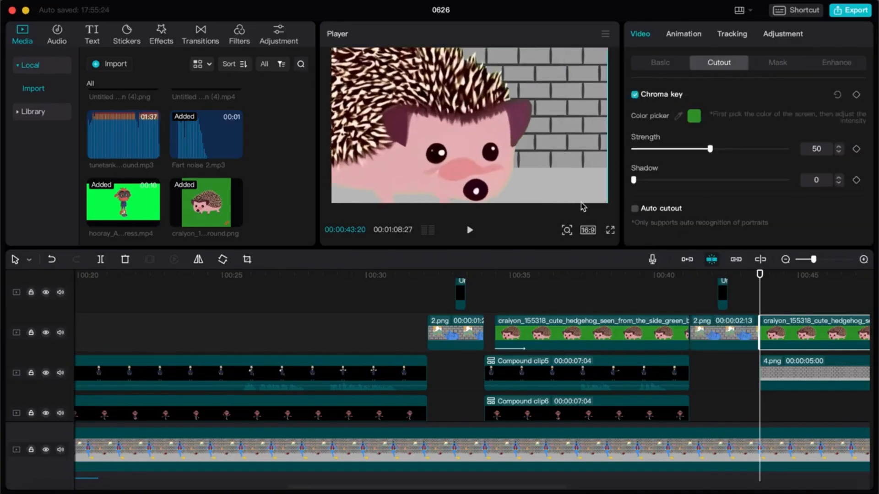
drag(431, 142, 433, 88)
drag(608, 196, 584, 186)
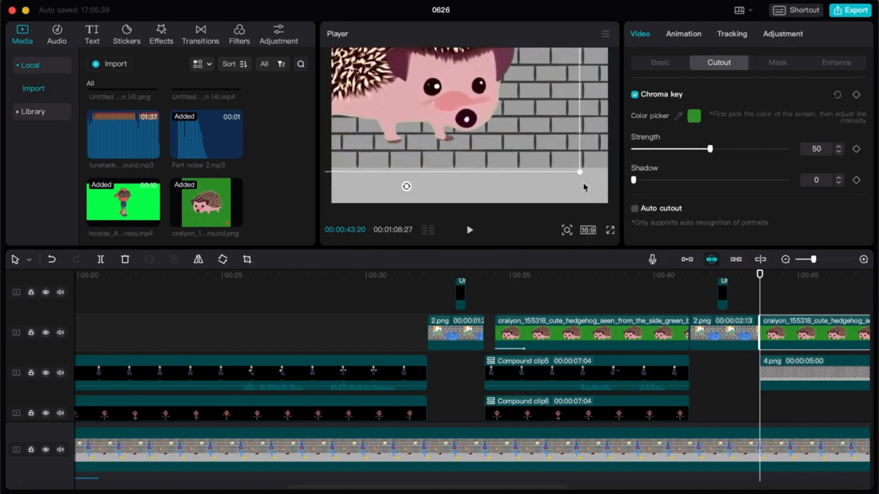
drag(467, 122, 486, 181)
- Add the cartoon eyes image Untitled design (4).png above the hedgehog clip, shrink it and place it over the hedgehog's eyes
scroll(640, 305, right, 5)
scroll(177, 183, up, 2)
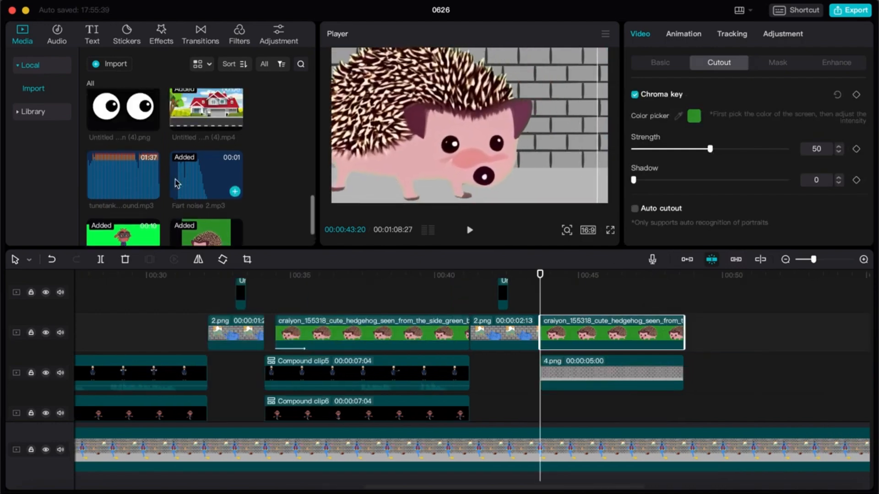
drag(123, 109, 539, 291)
drag(608, 49, 524, 97)
drag(494, 126, 497, 142)
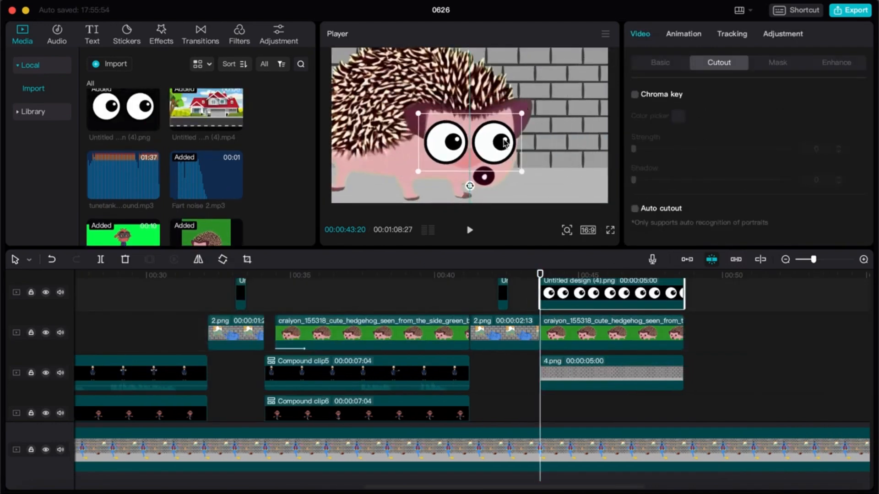
click(551, 144)
- Add the water drop image at 00:00:43:20 above the eyes clip, scale it to about 68% and place it beside the hedgehog's eyes
scroll(183, 170, down, 2)
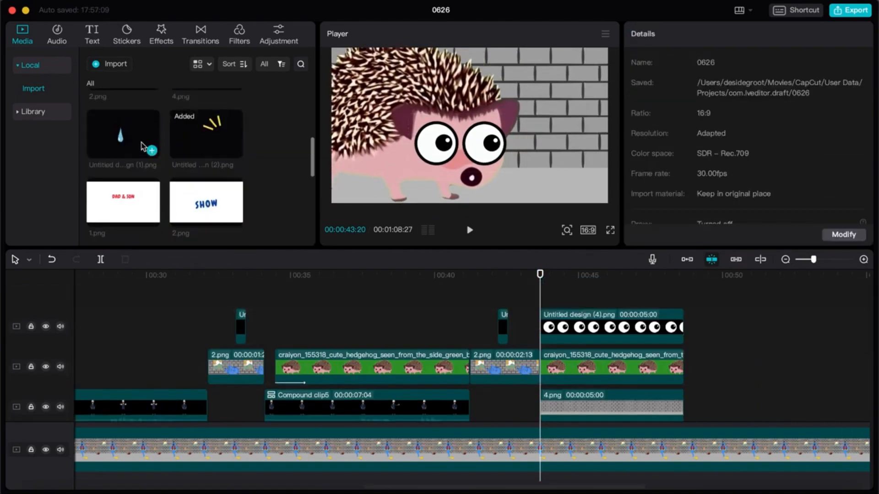
drag(143, 147, 540, 295)
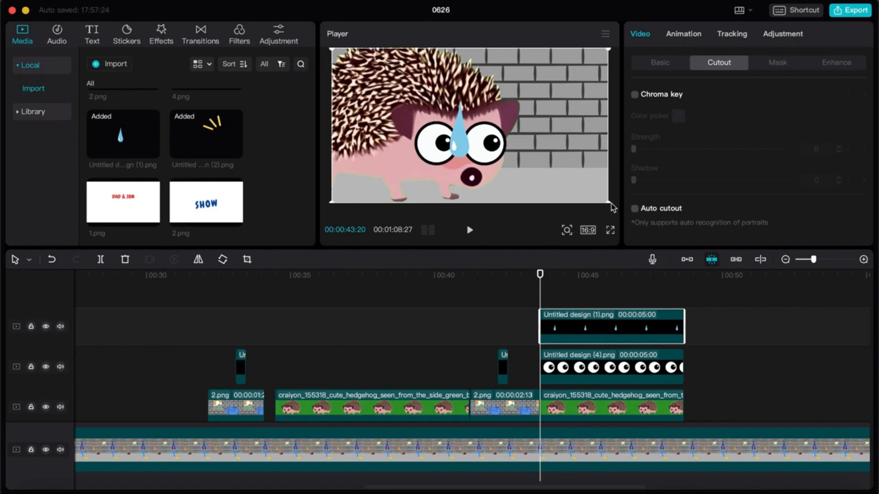
drag(614, 204, 485, 147)
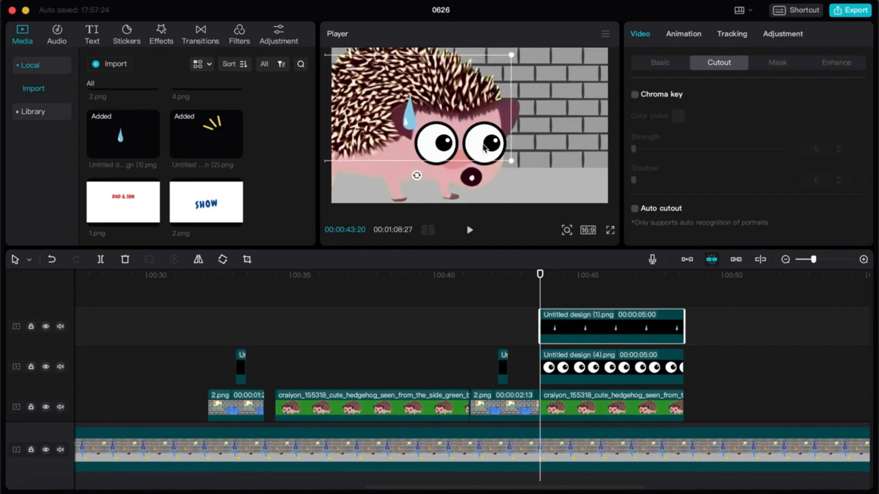
- Keyframe the drop's Position & Size at 00:00:43:20, then move it down to about X -742, Y -259 at 00:00:46:15
click(655, 66)
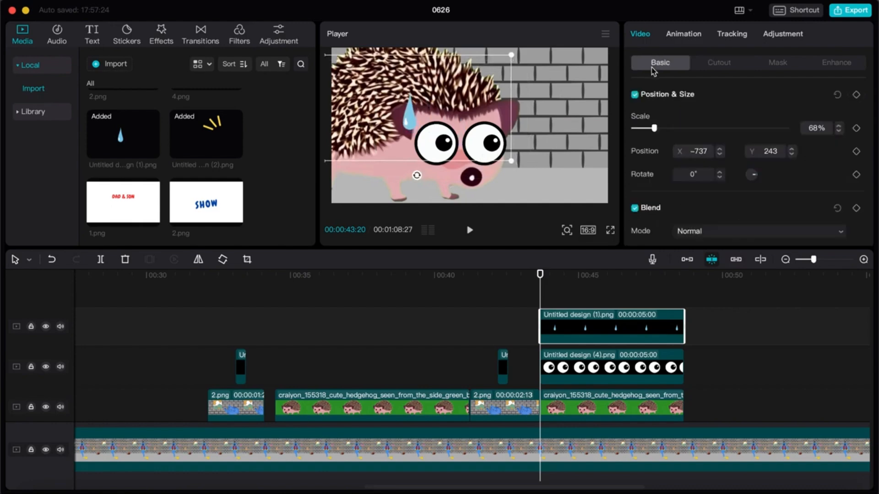
click(856, 94)
mouse_move(541, 281)
mouse_down()
mouse_move(619, 282)
mouse_move(541, 282)
mouse_up()
key(space)
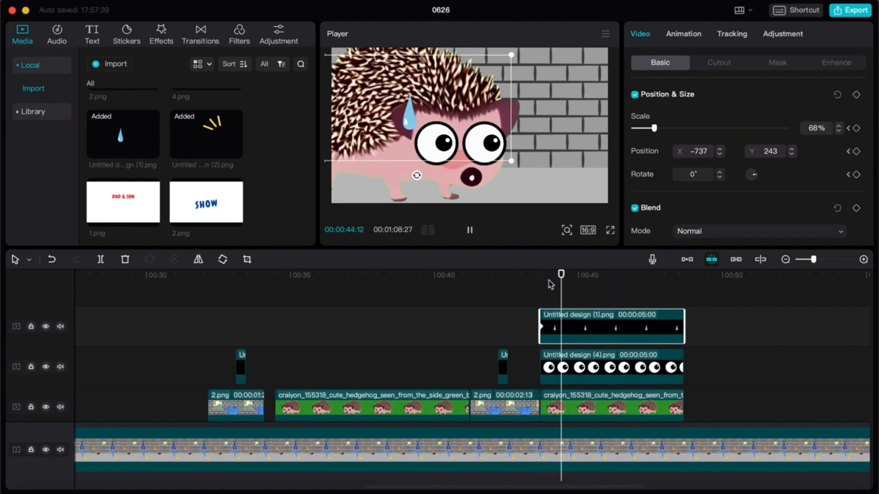
key(space)
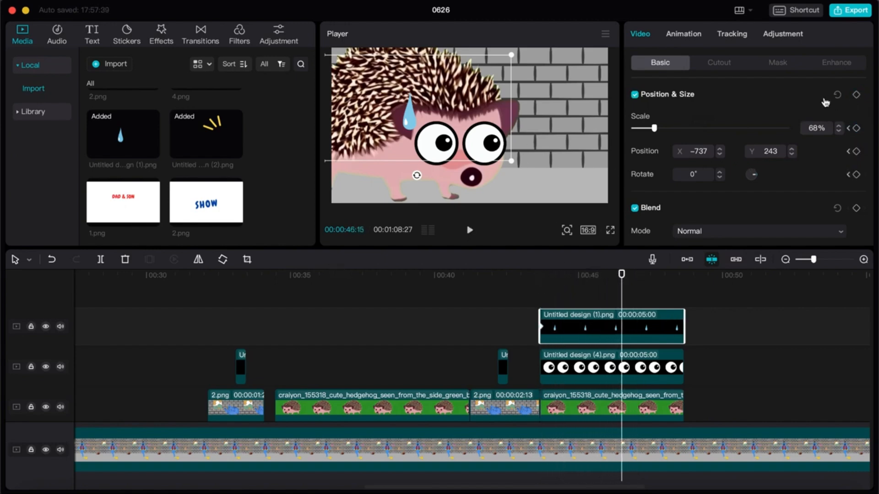
drag(431, 128, 431, 165)
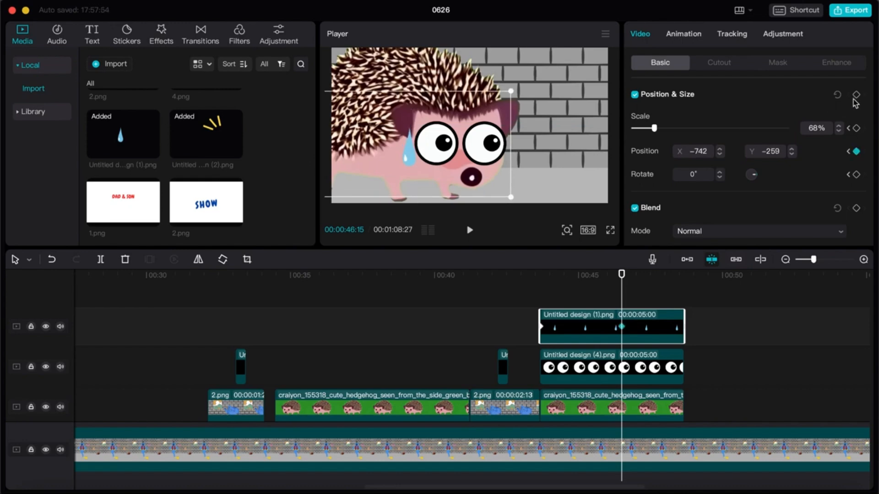
- Trim the drop, eyes, hedgehog and 4.png clips so they all end at 00:00:46:15
drag(685, 326, 621, 326)
drag(540, 279, 602, 277)
drag(683, 366, 621, 366)
drag(683, 407, 621, 406)
scroll(621, 403, down, 2)
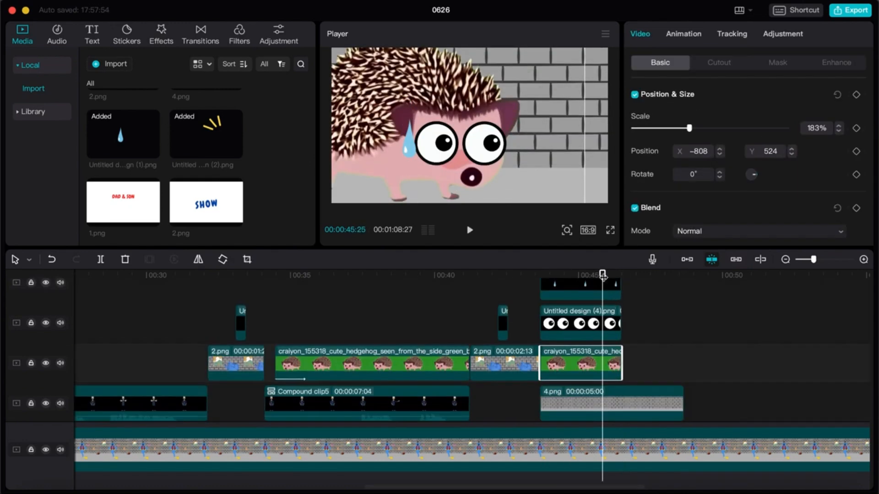
drag(684, 406, 616, 406)
- Split the genie scene on the main track at 00:00:46:15 and delete the part after the cut
click(630, 446)
key(super+b)
key(BackSpace)
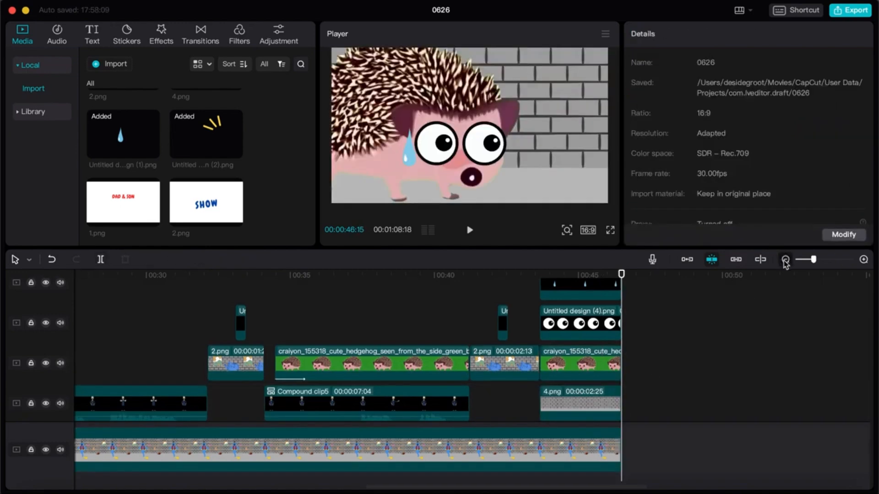
- Move the last Intro – Outro.mp3 clip earlier so it starts shortly after the end of the main scene
click(785, 260)
scroll(690, 343, down, 3)
scroll(690, 343, up, 1)
drag(860, 426, 639, 409)
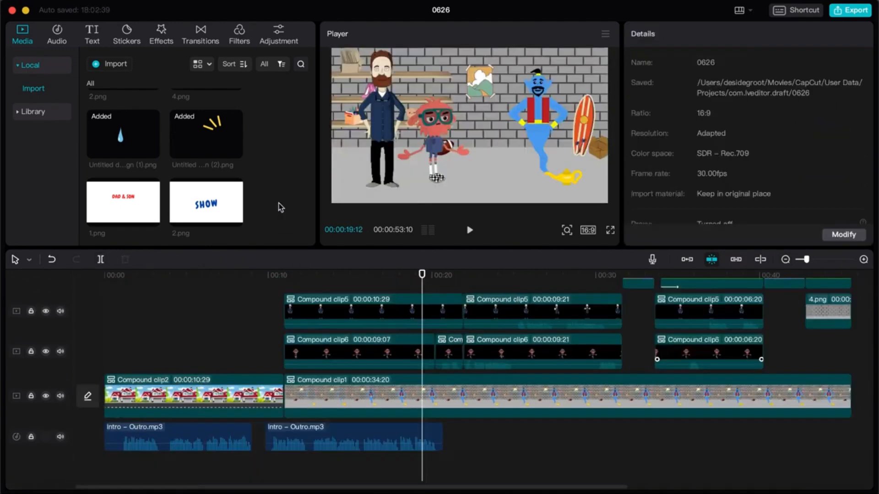
- Preview the Kungfu attack sound effect in the Fight category and add it to the timeline at about 00:00:09:06
click(57, 34)
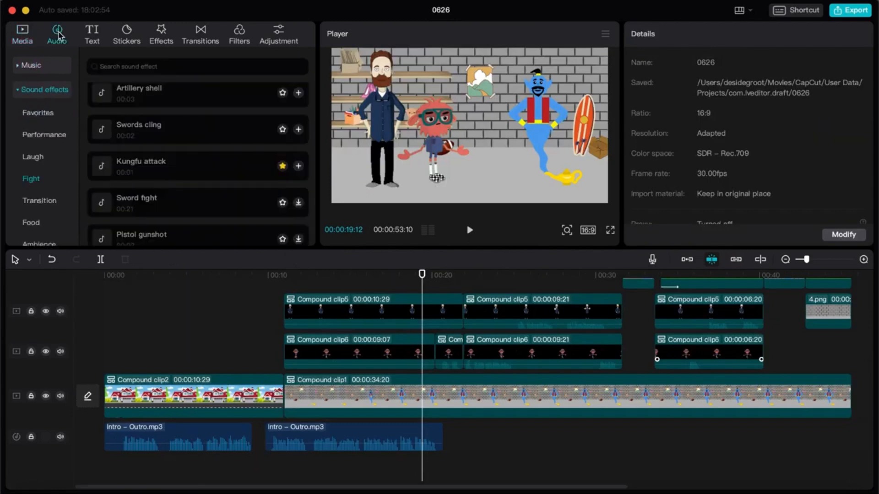
click(252, 275)
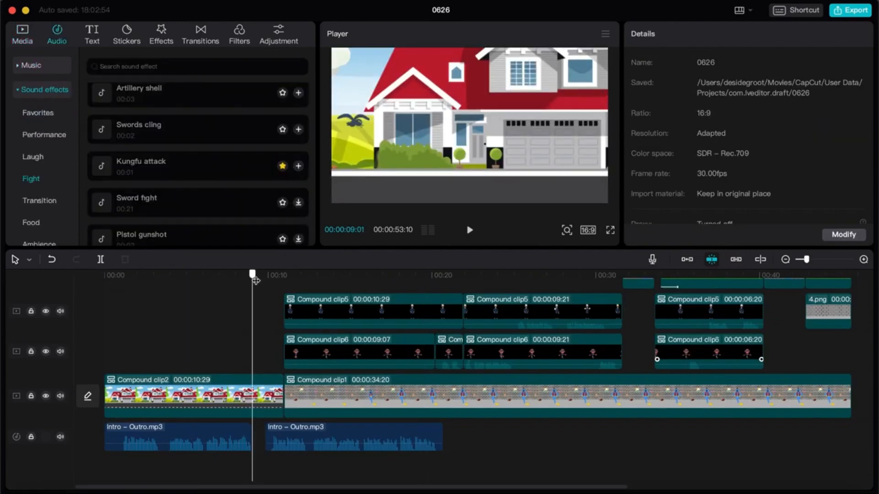
drag(255, 280, 257, 281)
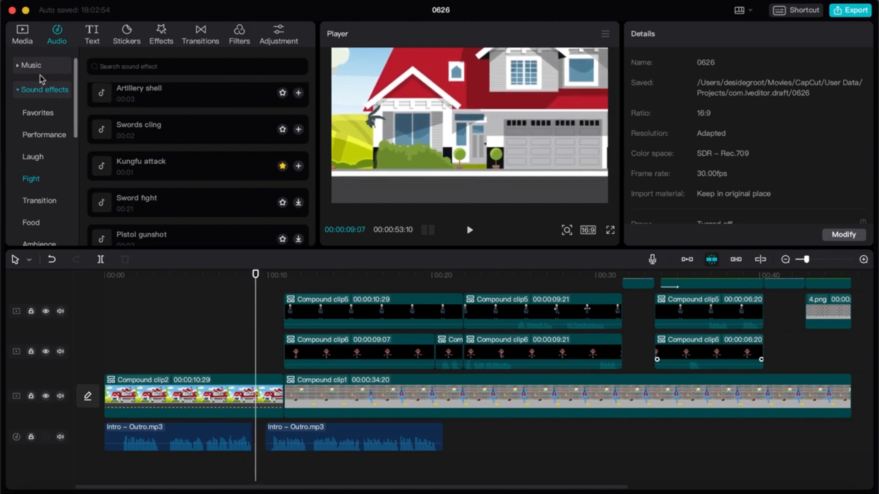
click(38, 113)
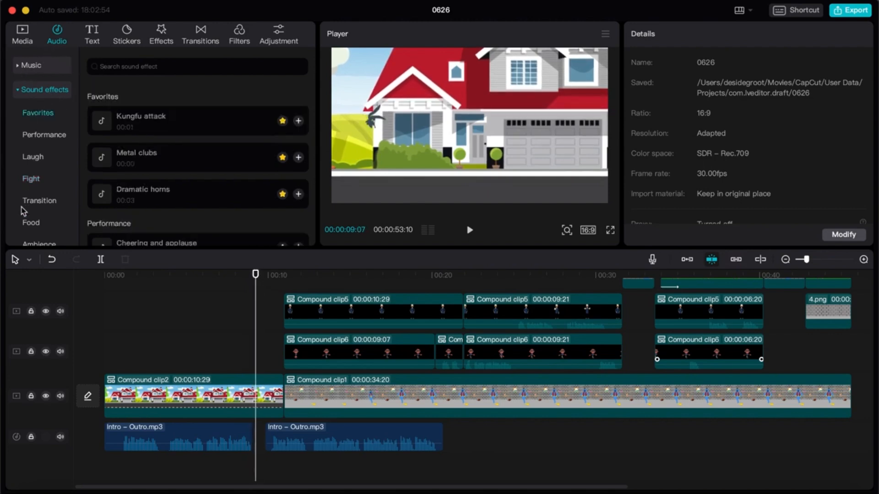
click(28, 179)
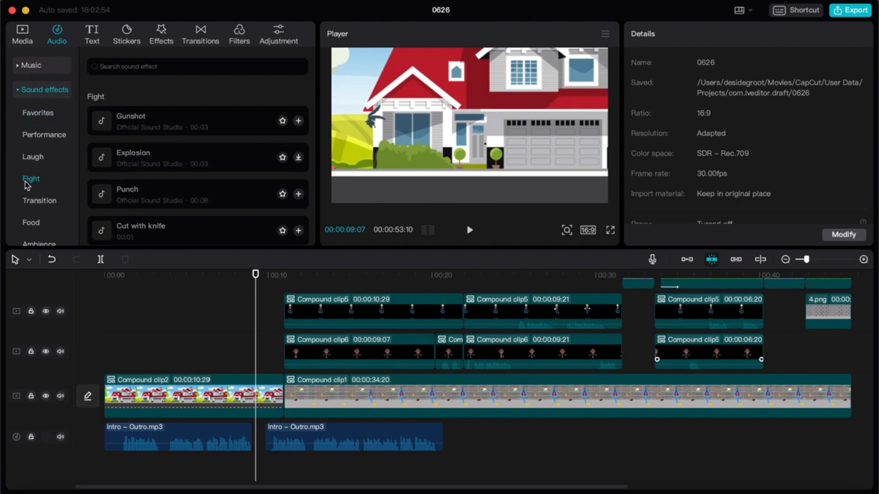
scroll(199, 167, down, 5)
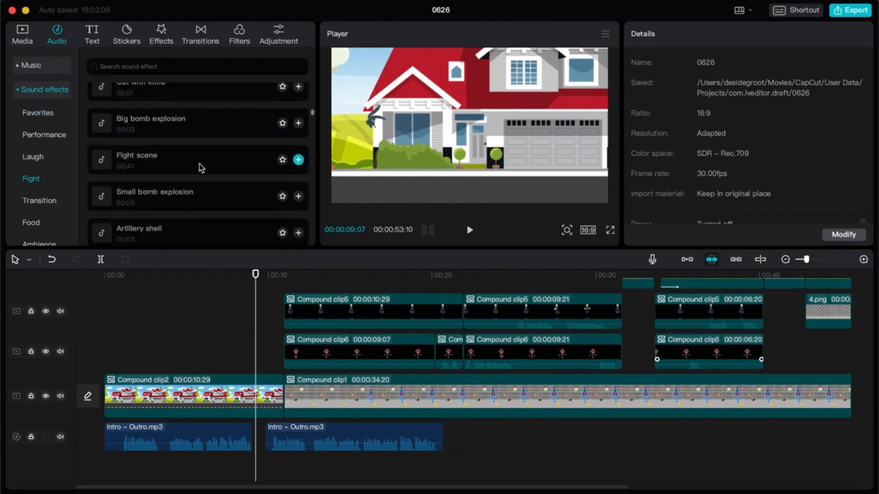
scroll(199, 169, down, 3)
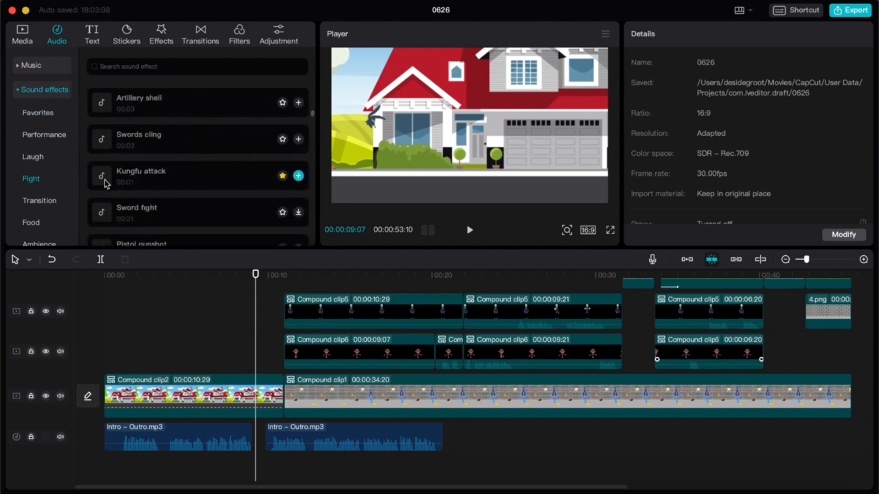
click(102, 176)
drag(139, 183, 261, 431)
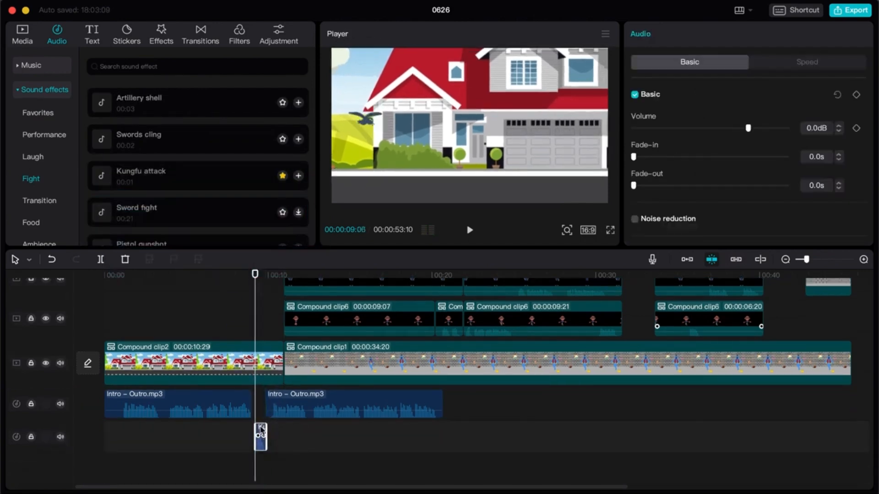
- Play the section around the Kungfu attack sound and lower that clip's volume to -8.2 dB
key(Left)
key(Left)
click(814, 259)
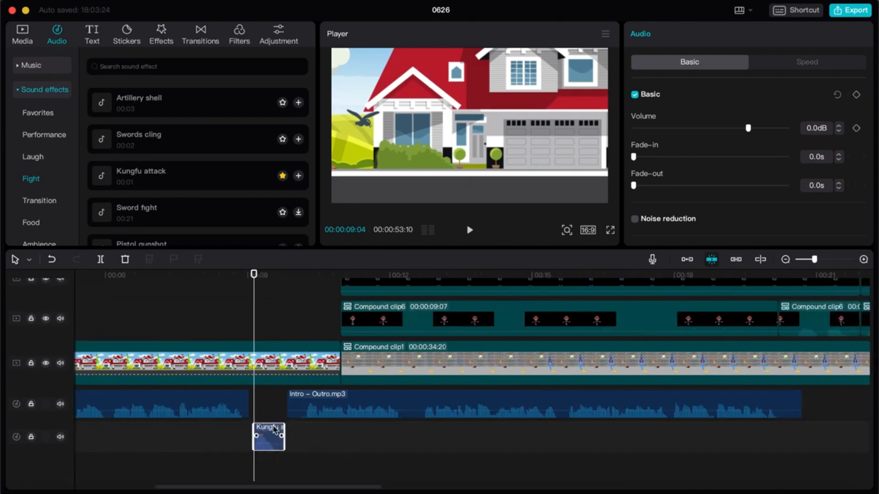
click(226, 326)
key(space)
key(space)
click(258, 437)
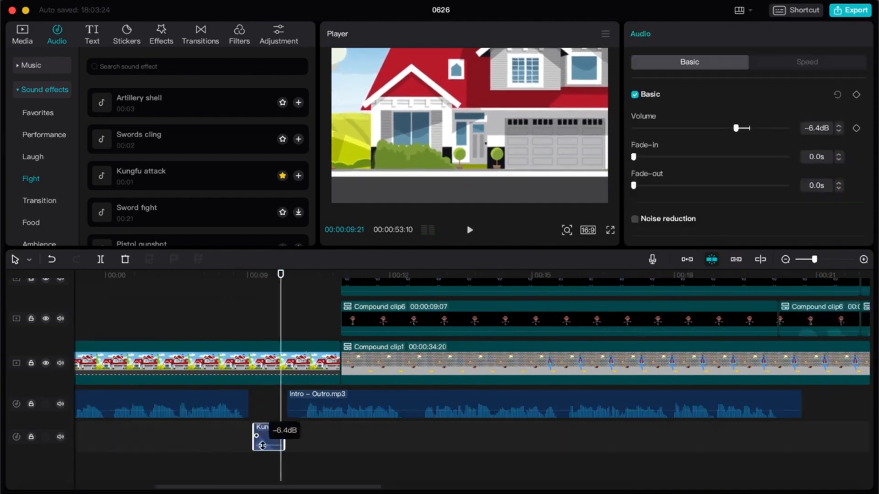
- Add Fart noise 2.mp3 to the audio below the Kungfu attack clip
click(22, 42)
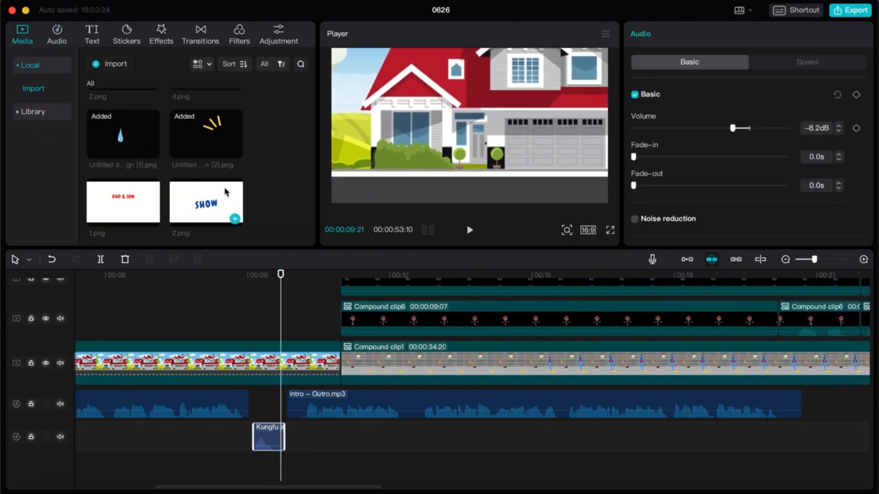
scroll(227, 190, down, 3)
drag(221, 172, 270, 470)
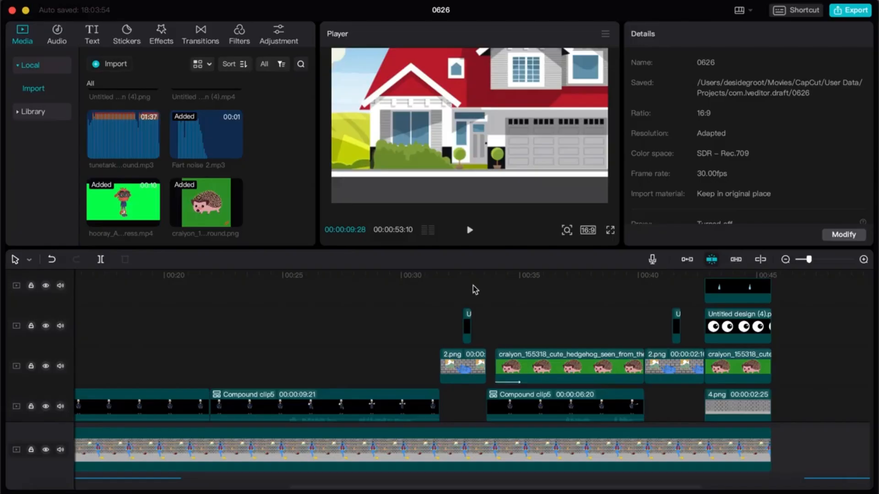
- Search the sound effects for "snap", preview Finger snap and add it under the genie's snap at 00:00:32:18
click(463, 274)
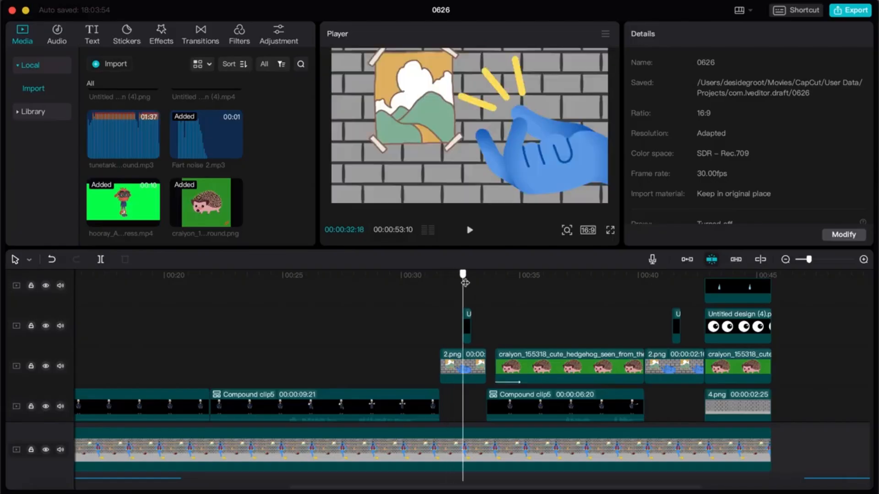
click(56, 38)
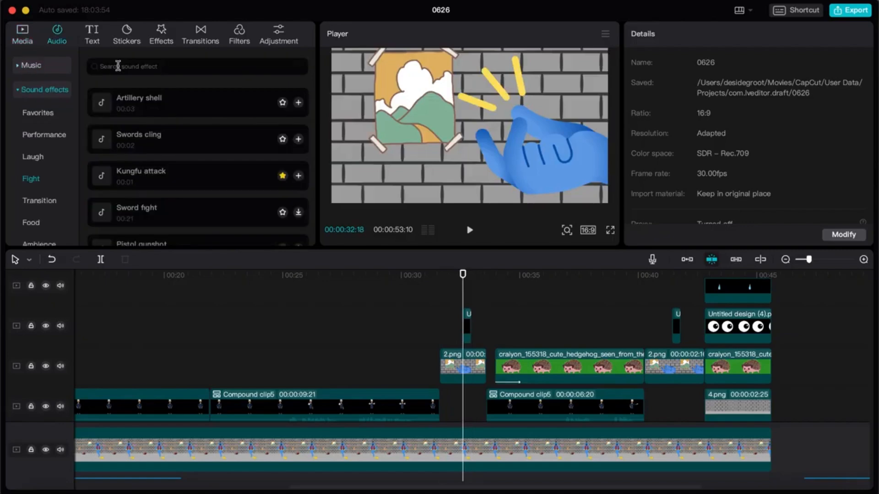
click(127, 66)
text(snap)
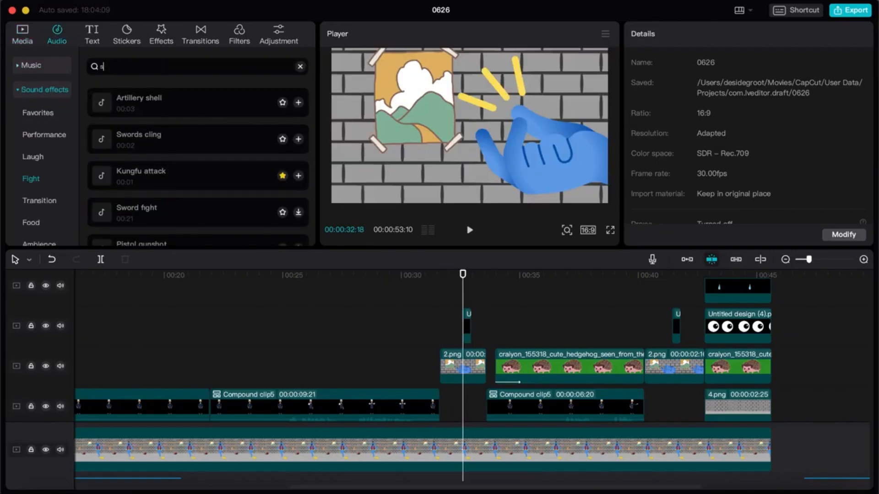
key(Return)
click(102, 104)
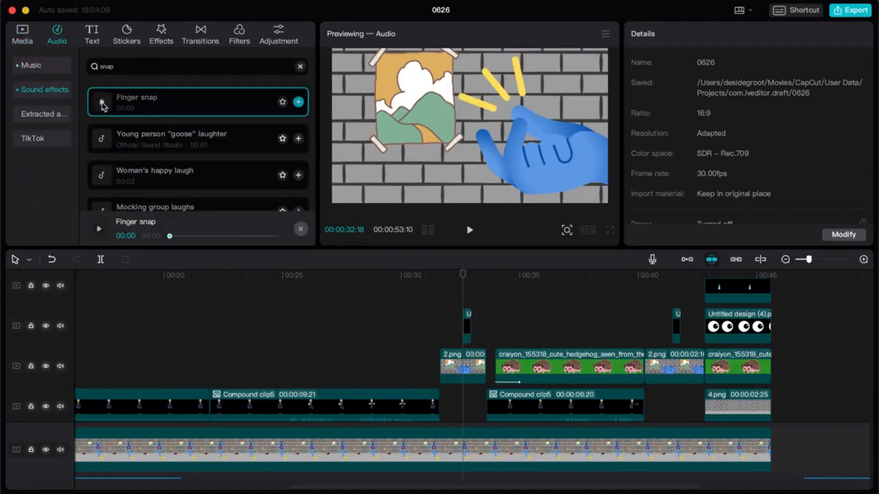
drag(157, 113, 466, 414)
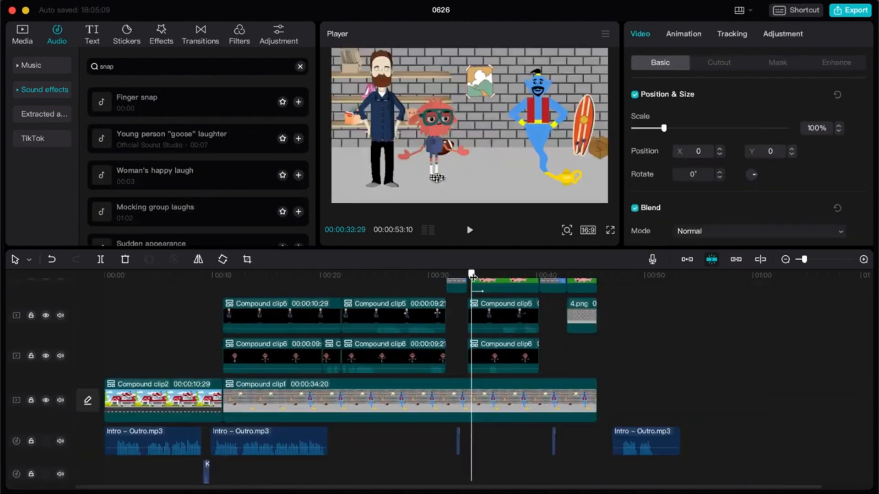
- Search the sound effects for "appear" and preview Magical appearance
click(153, 66)
text(appear)
click(102, 142)
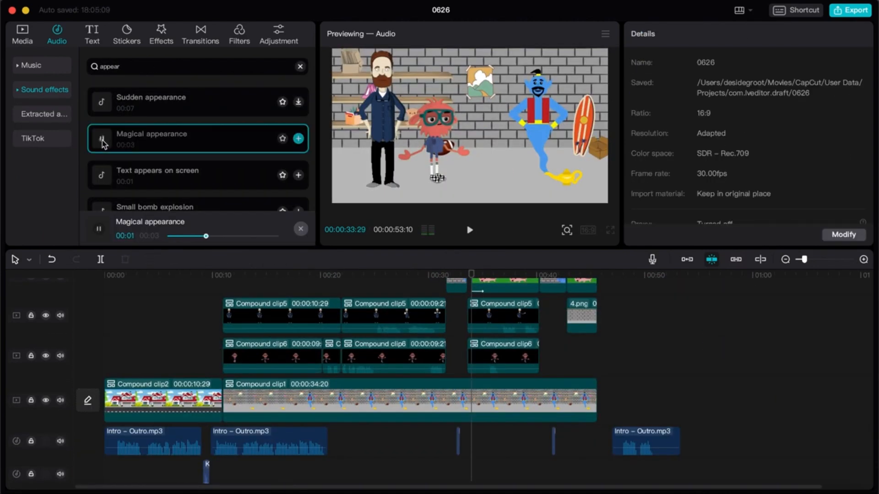